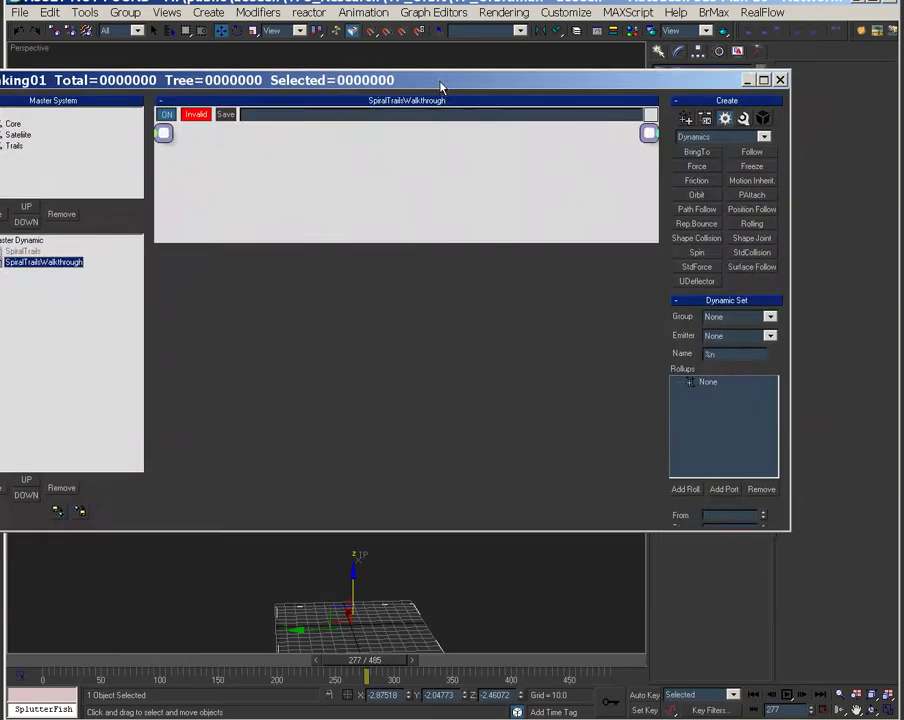
Create a dynamic set under SpiralTrailsWalkthrough, name it Birth and enlarge its wiring canvas
left_click_drag(438, 86, 370, 220)
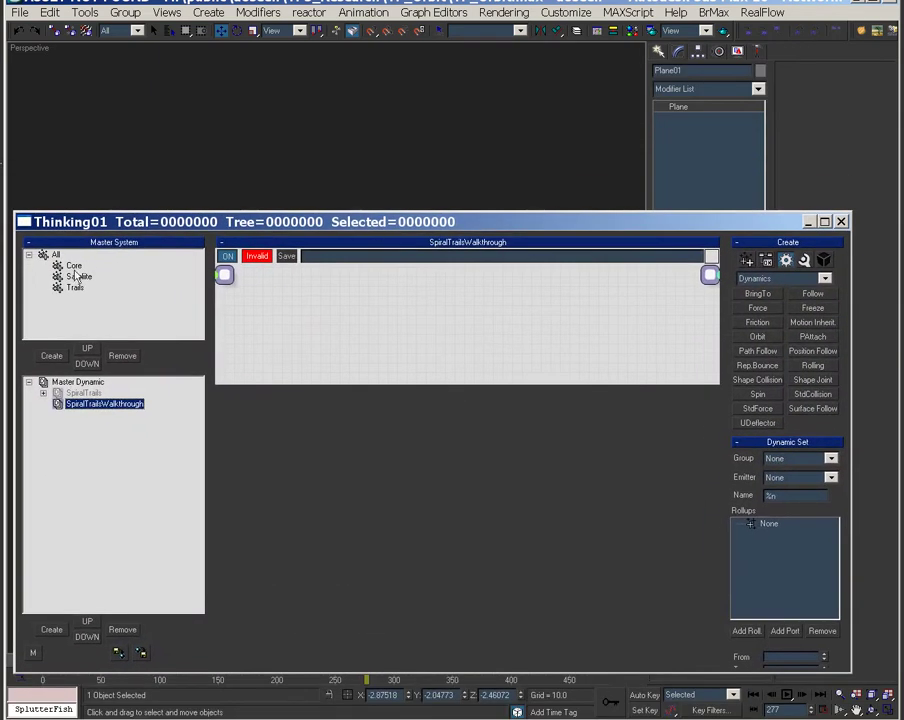
left_click_drag(387, 392, 384, 410)
left_click(52, 631)
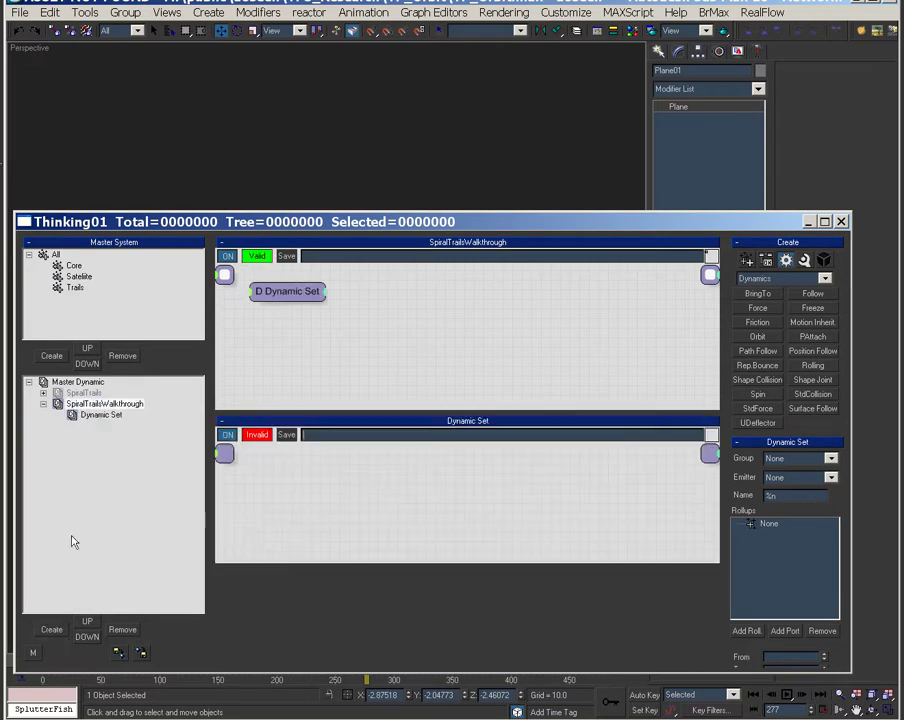
left_click(103, 415)
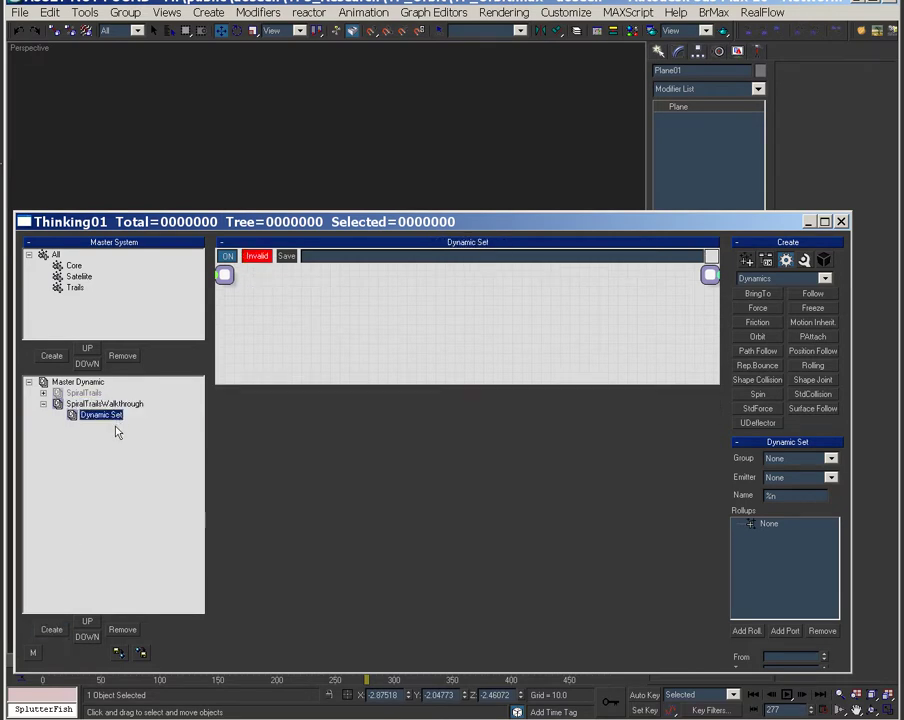
type("Birth")
left_click_drag(400, 385, 396, 560)
Add a MatterWaves generator operator to the Birth dynamic set
right_click(281, 337)
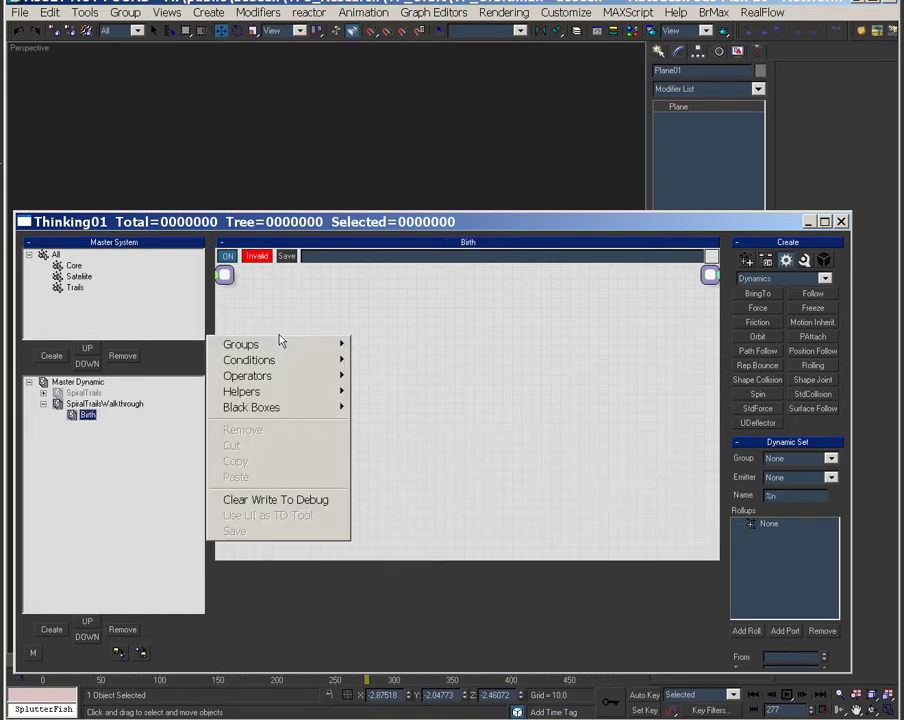
mouse_move(282, 377)
mouse_move(392, 406)
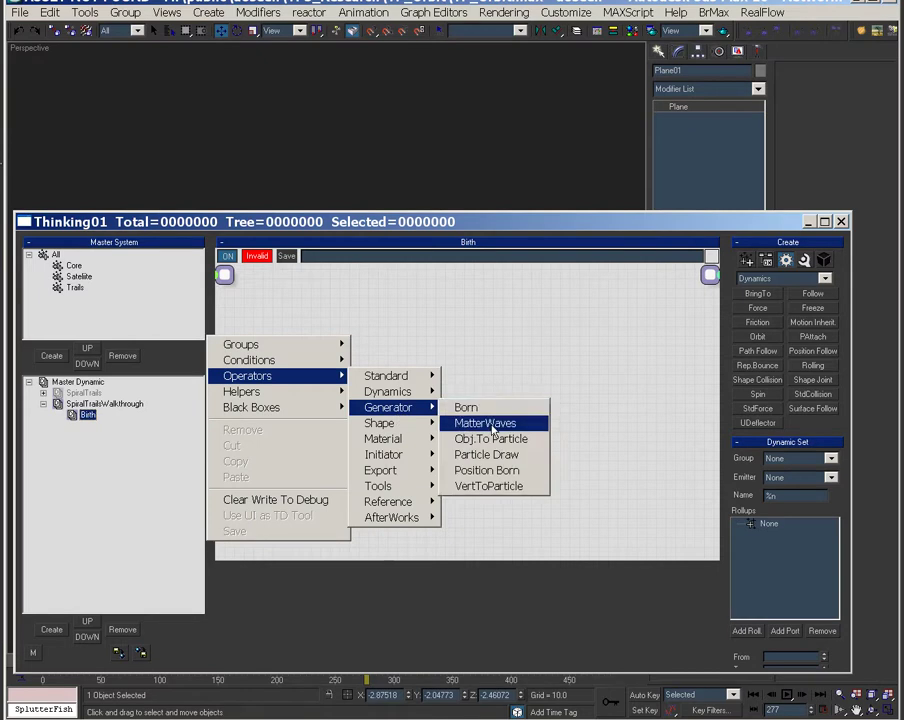
left_click(484, 422)
left_click(392, 366)
Add a standard Particle Data helper and place it to the lower right of the MatterWaves node
right_click(442, 338)
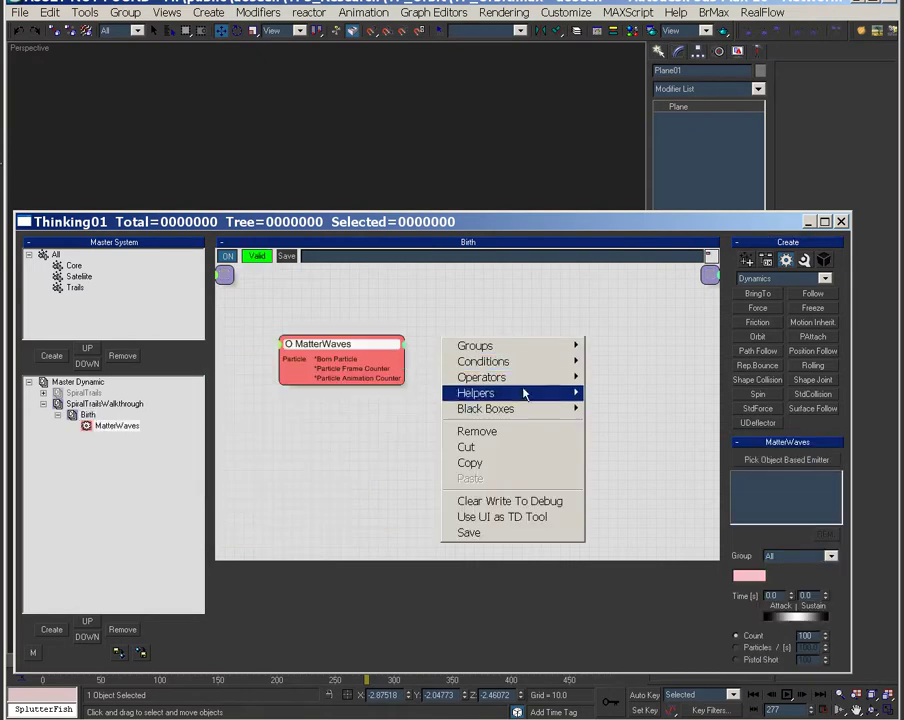
mouse_move(538, 393)
mouse_move(620, 393)
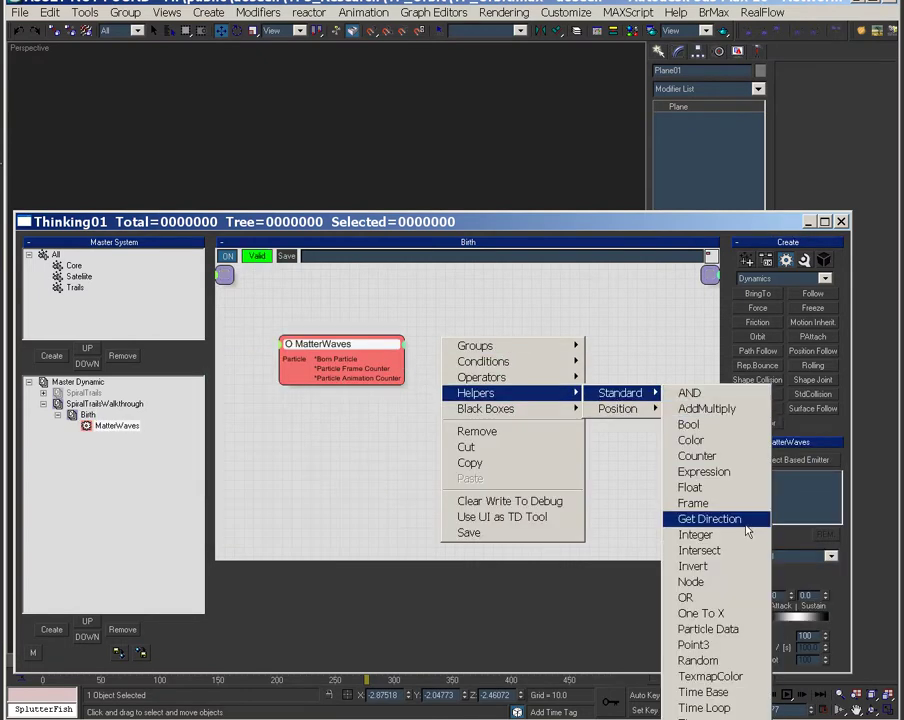
left_click(690, 629)
left_click_drag(528, 348, 456, 412)
middle_click_drag(576, 411, 506, 407)
Add a Position Born generator operator beside the Particle Data helper
right_click(426, 364)
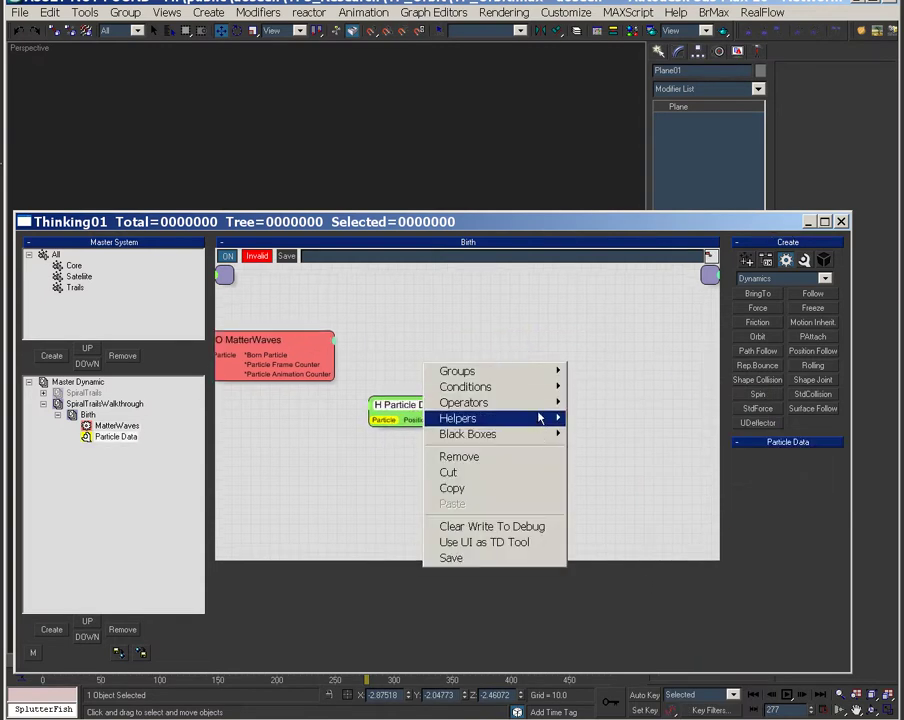
mouse_move(557, 408)
mouse_move(631, 438)
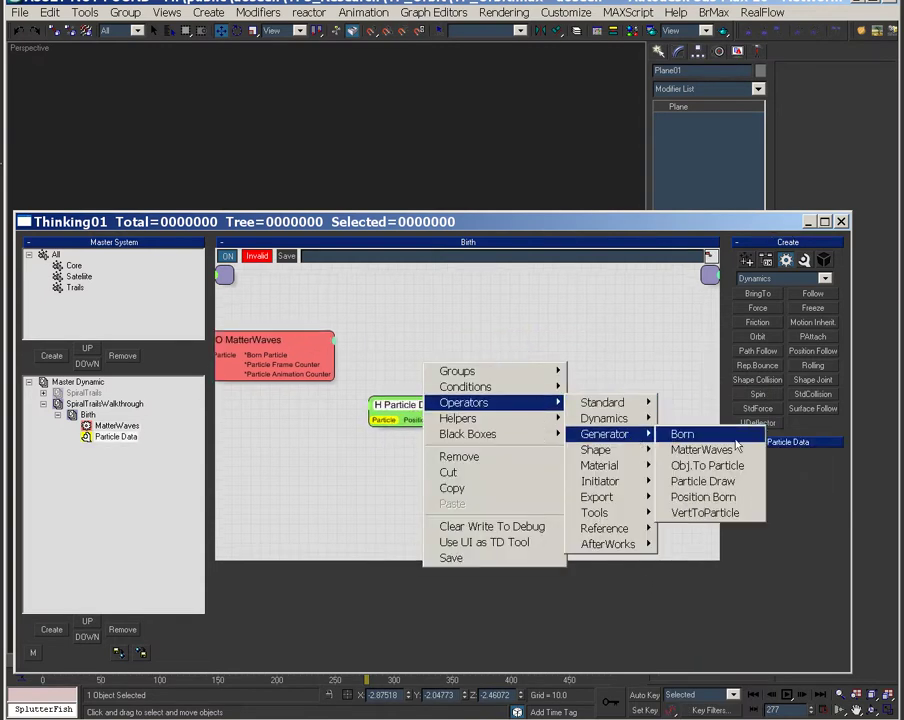
left_click(722, 498)
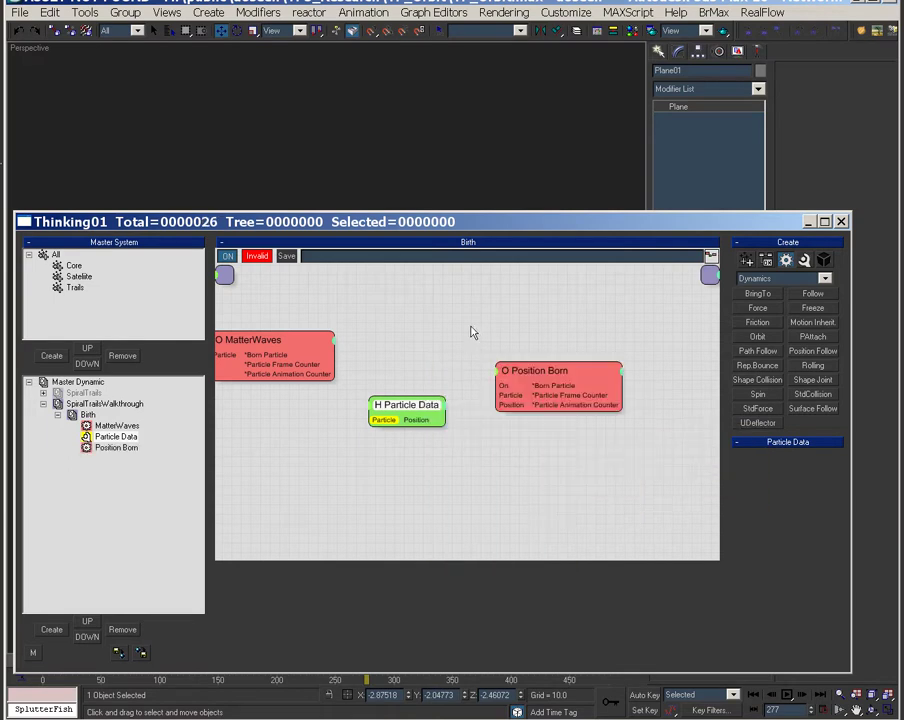
Set the Position Born node to Pistol Shot emission and assign it to the Satellite group
left_click(530, 372)
left_click(772, 504)
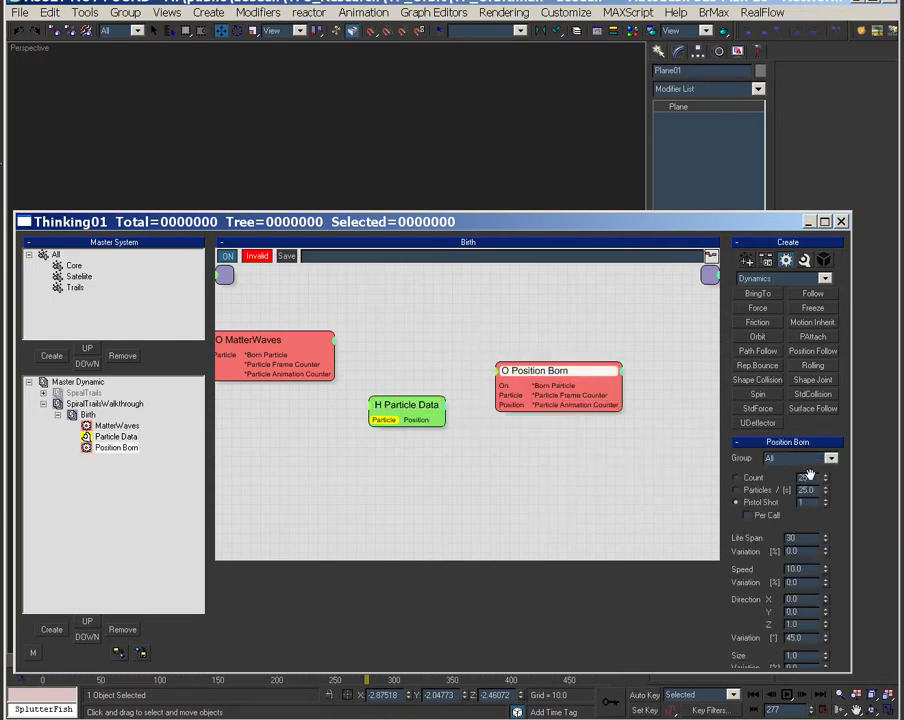
left_click(812, 459)
left_click(800, 490)
Assign the particles of the MatterWaves node to the Core group
left_click(278, 362)
left_click(800, 556)
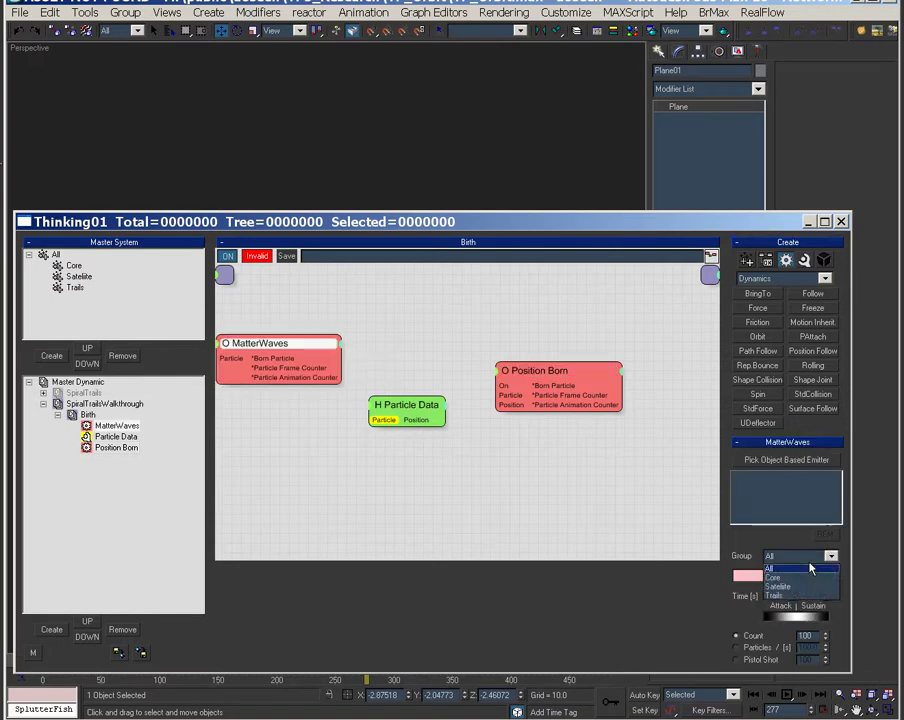
left_click(799, 579)
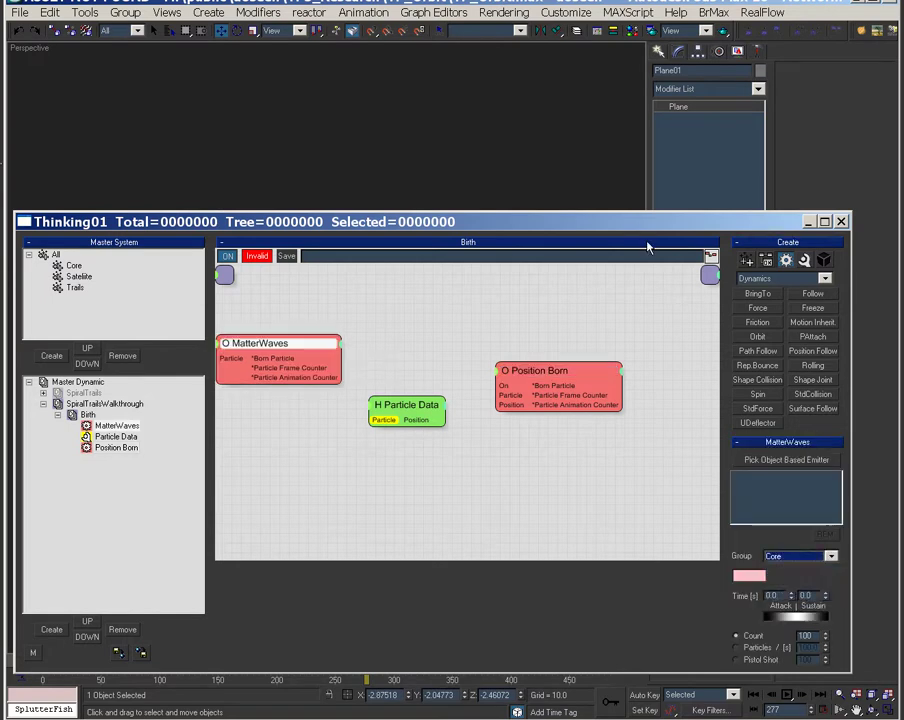
Pick the plane Plane01 as the object-based emitter of MatterWaves and scrub the timeline to frame 174
left_click_drag(642, 234, 602, 319)
left_click(531, 615)
key("q")
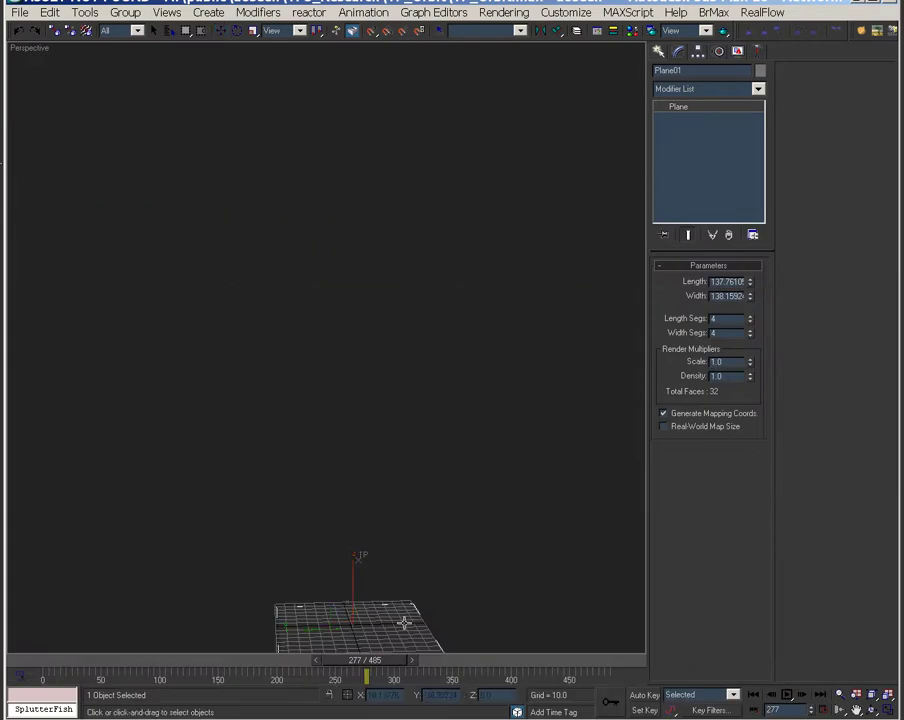
key("w")
left_click(150, 708)
left_click_drag(726, 234, 713, 37)
middle_click_drag(528, 607, 461, 587, "alt")
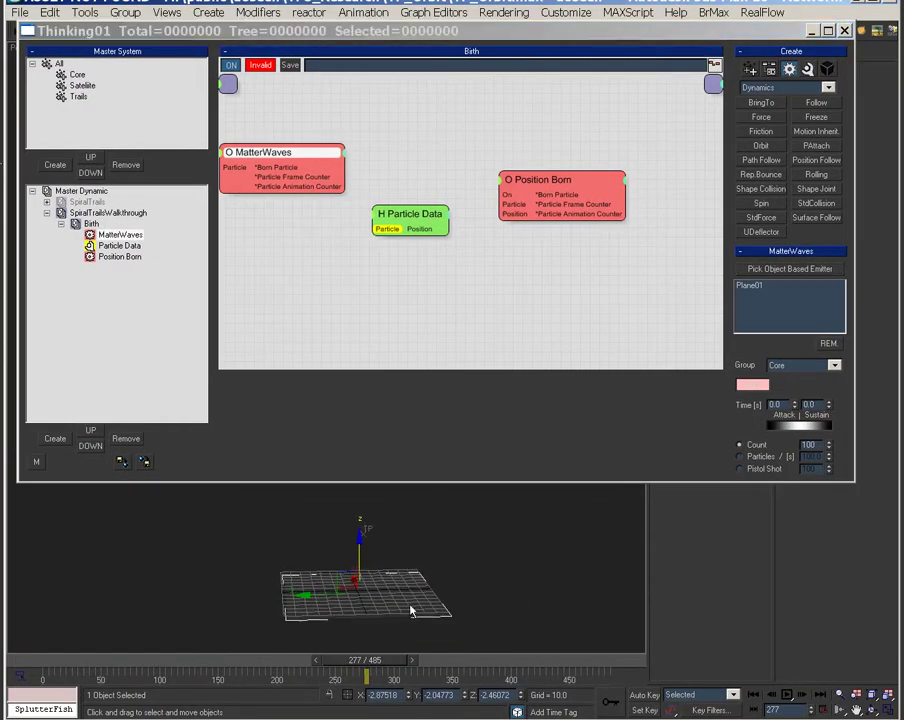
left_click_drag(55, 672, 245, 665)
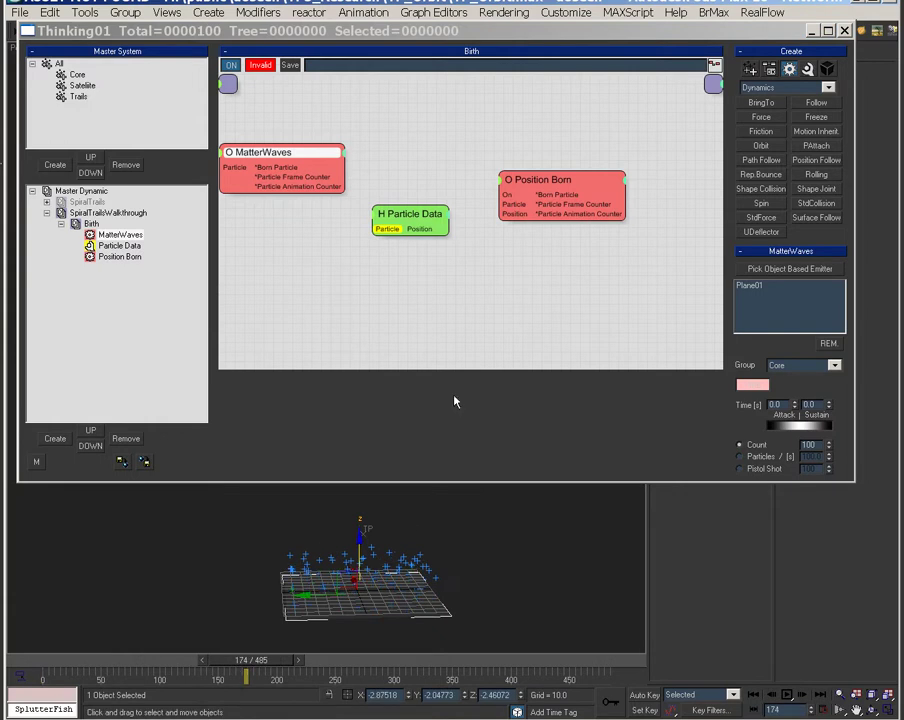
Wire MatterWaves' Born Particle to the Particle inputs of Particle Data and Position Born, link their Position ports, and space out the nodes
left_click(286, 153)
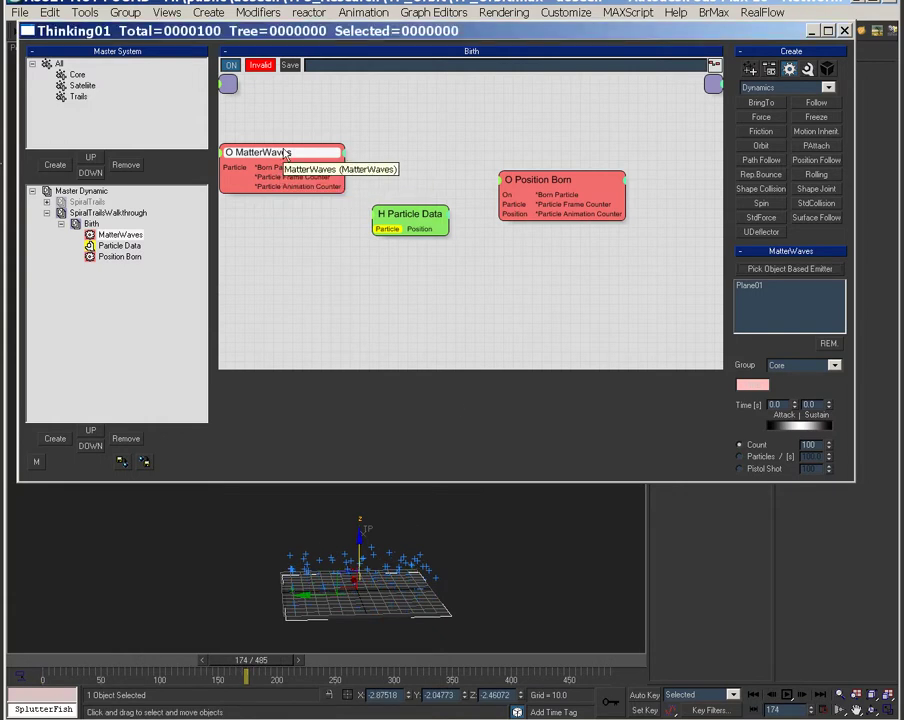
left_click_drag(390, 236, 504, 207)
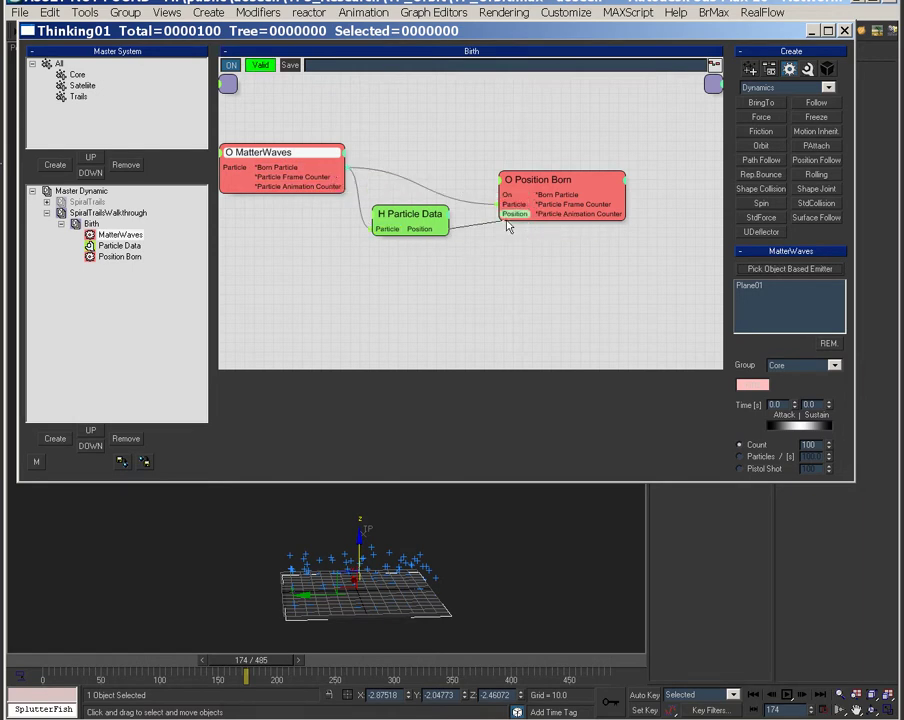
left_click(573, 178)
left_click(410, 214)
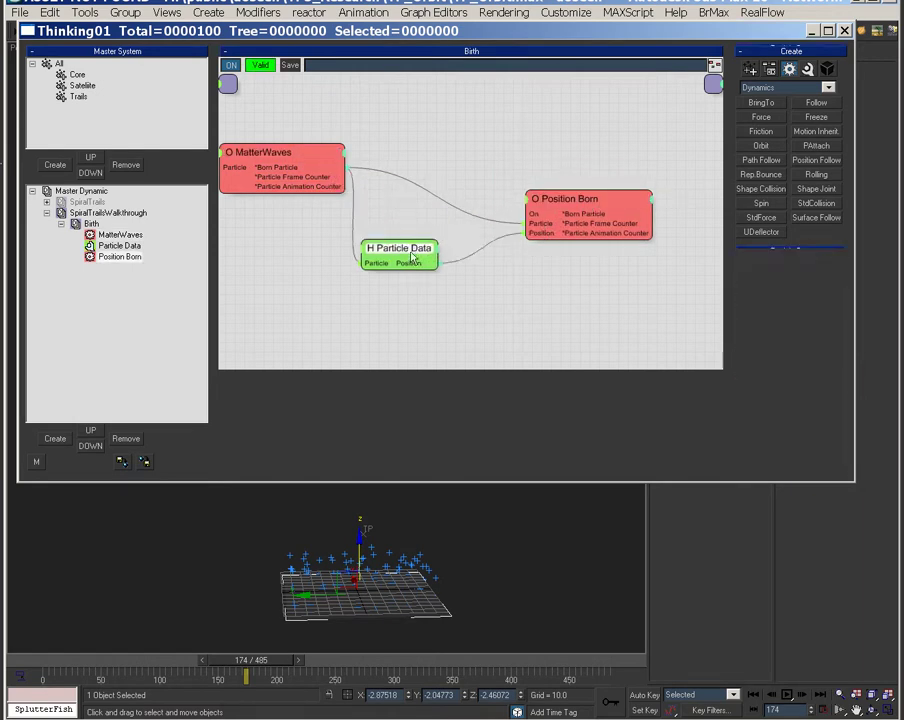
Add a Std Shape operator and feed its Particle input from Position Born's Born Particle output
middle_click_drag(478, 320, 340, 320)
right_click(456, 200)
mouse_move(544, 256)
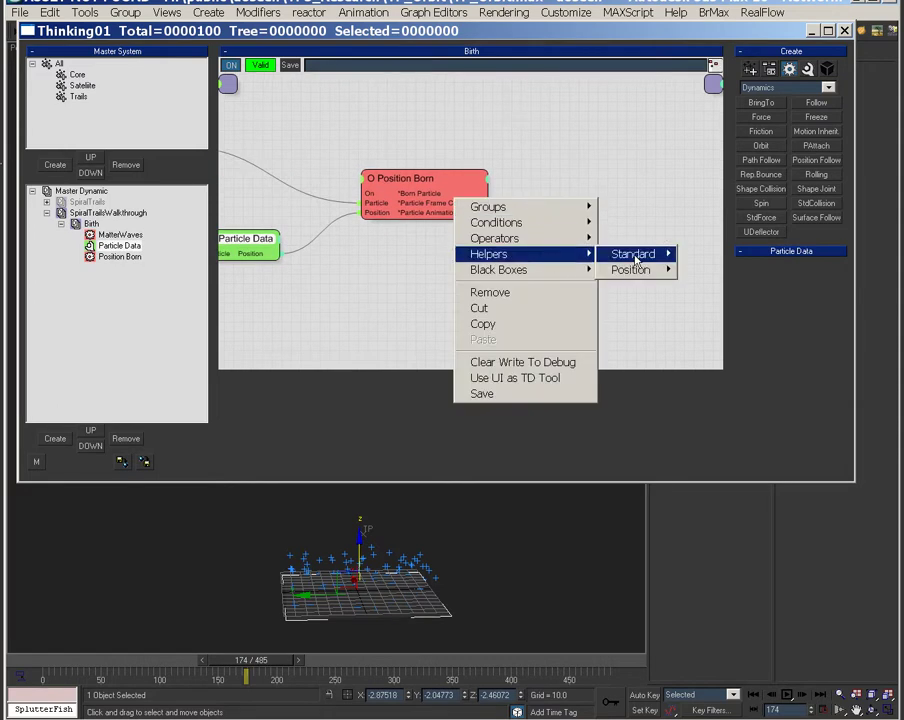
mouse_move(640, 254)
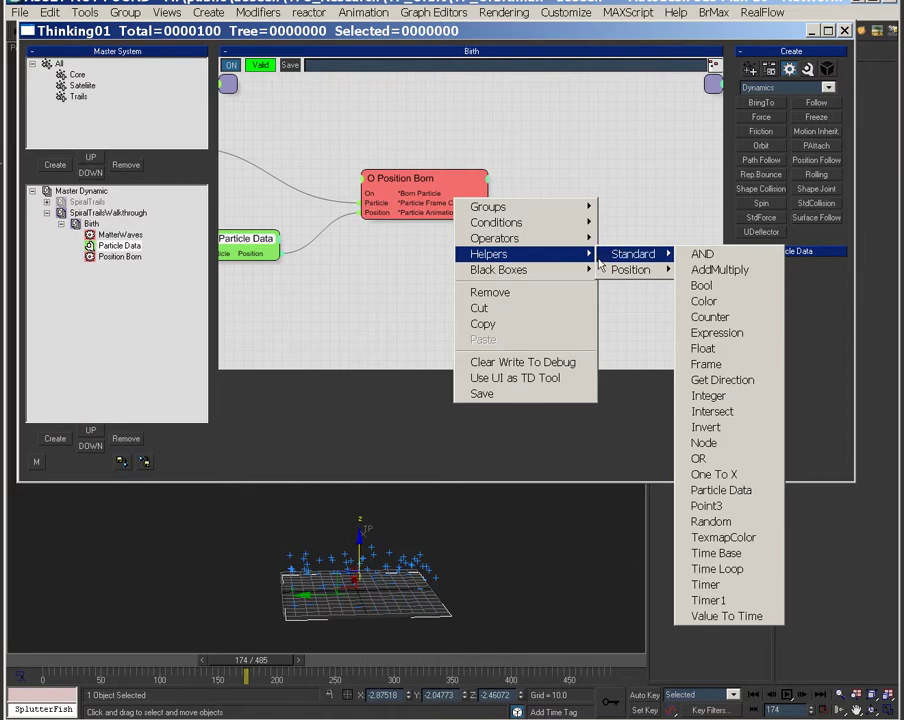
mouse_move(584, 240)
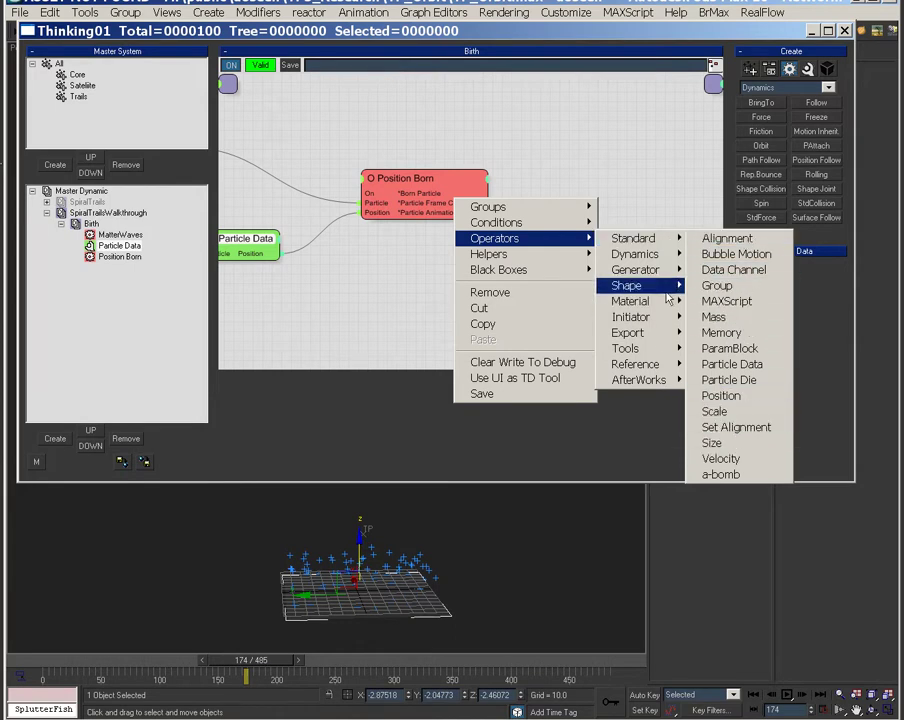
mouse_move(640, 285)
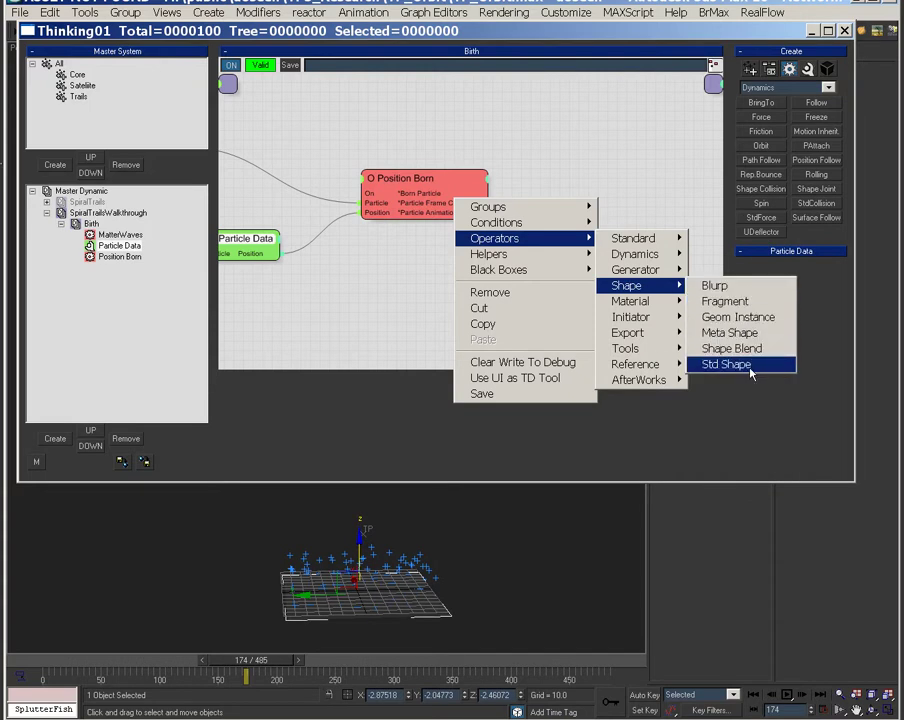
left_click(726, 364)
left_click_drag(528, 220, 483, 199)
Set the Std Shape type to Sphere and move its node farther from Position Born
left_click(560, 208)
left_click(780, 269)
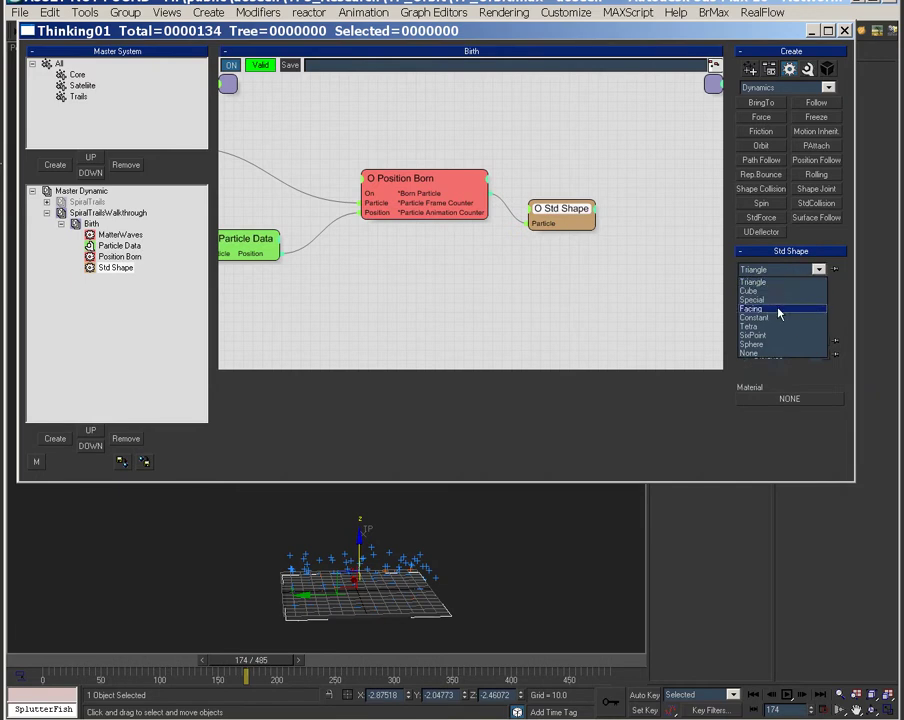
left_click(779, 346)
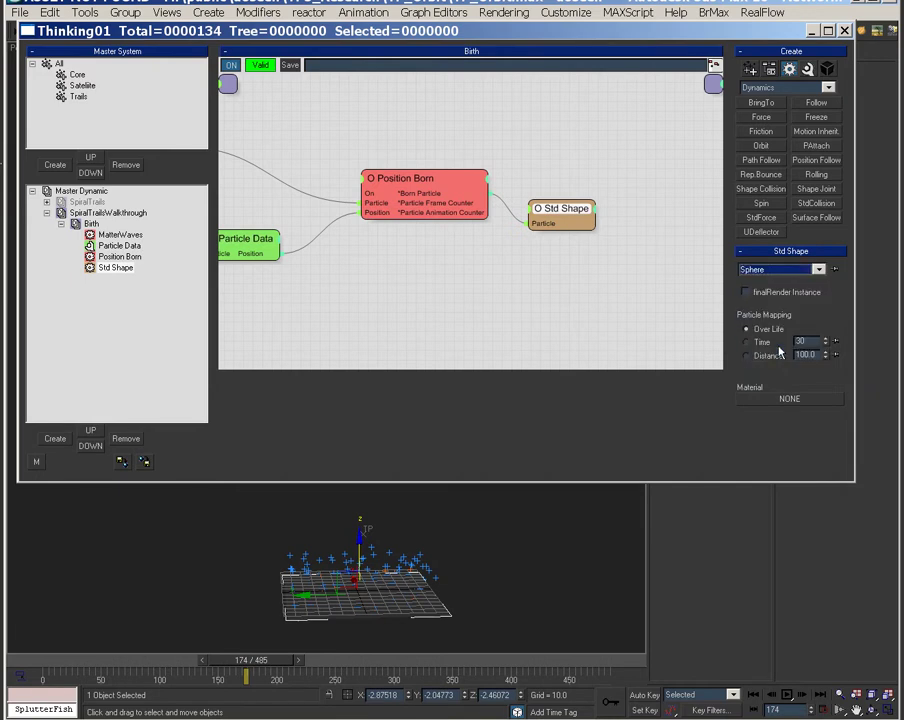
left_click_drag(540, 218, 620, 226)
Add a Set Ref. operator, wiring MatterWaves' Born Particle to Particle From and Position Born's Born Particle to Particle To
middle_click_drag(460, 274, 568, 327)
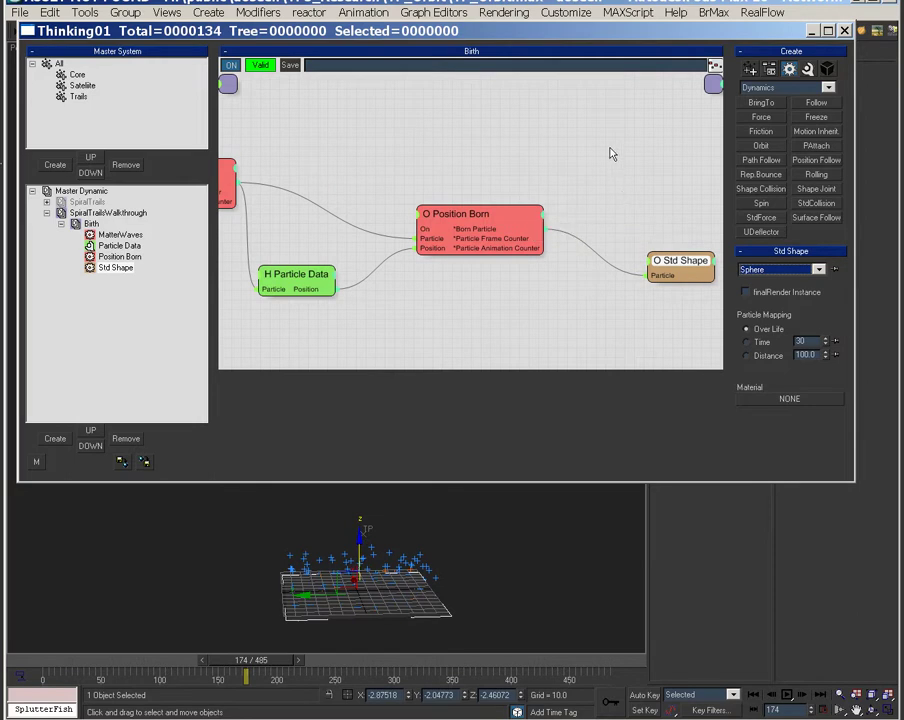
right_click(538, 149)
mouse_move(600, 188)
mouse_move(745, 188)
mouse_move(740, 314)
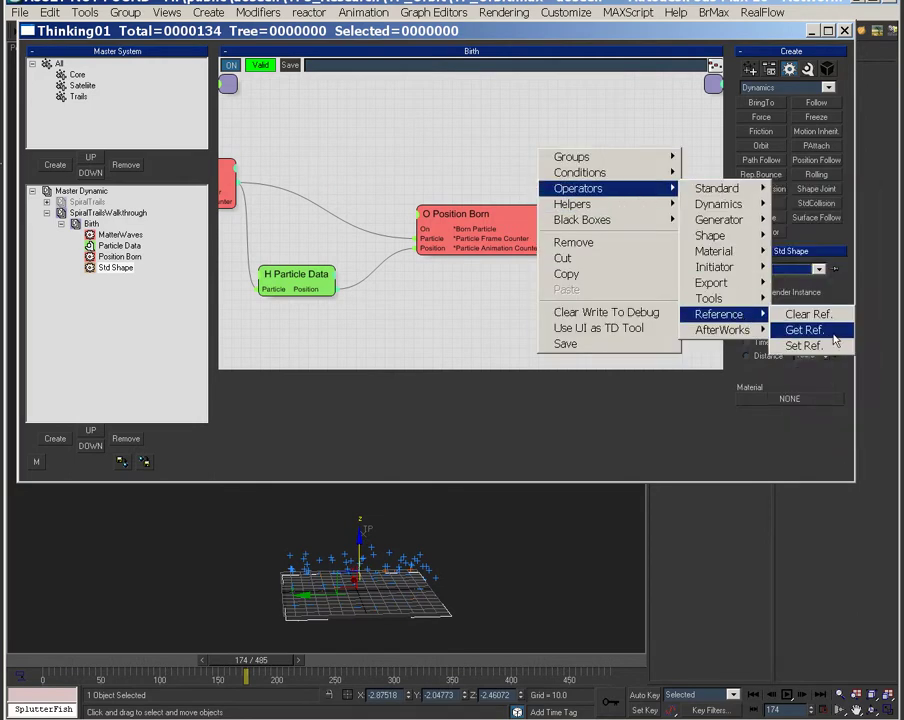
left_click(823, 345)
left_click_drag(543, 229, 612, 172)
left_click_drag(529, 180, 237, 182)
left_click_drag(636, 166, 638, 184)
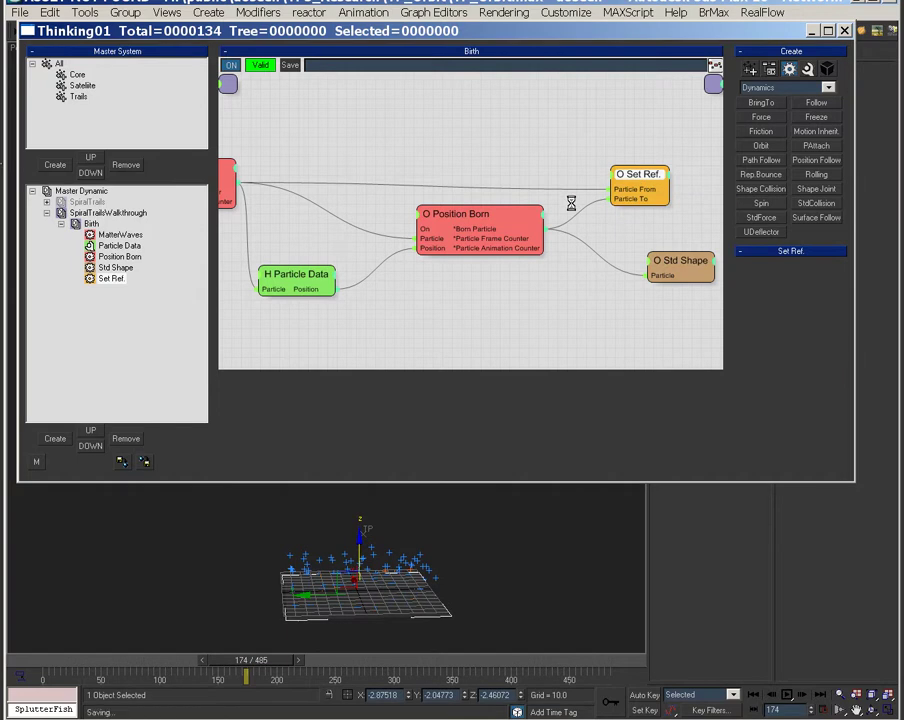
Review the settings of the MatterWaves, Position Born and Set Ref. nodes in the Birth network
left_click(468, 214)
middle_click_drag(205, 171, 278, 171)
left_click(278, 171)
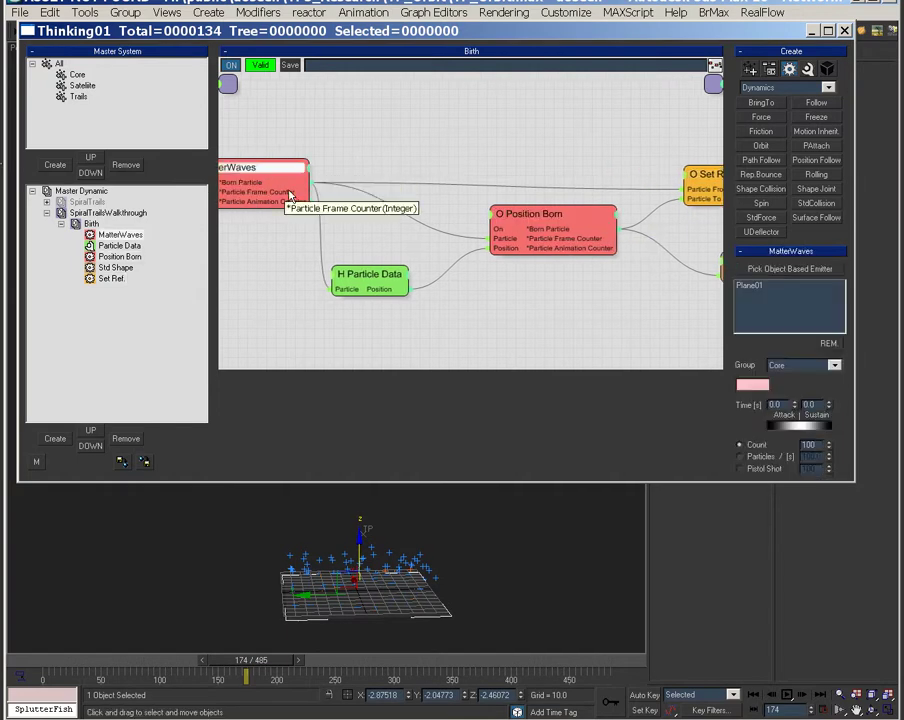
left_click_drag(595, 221, 598, 221)
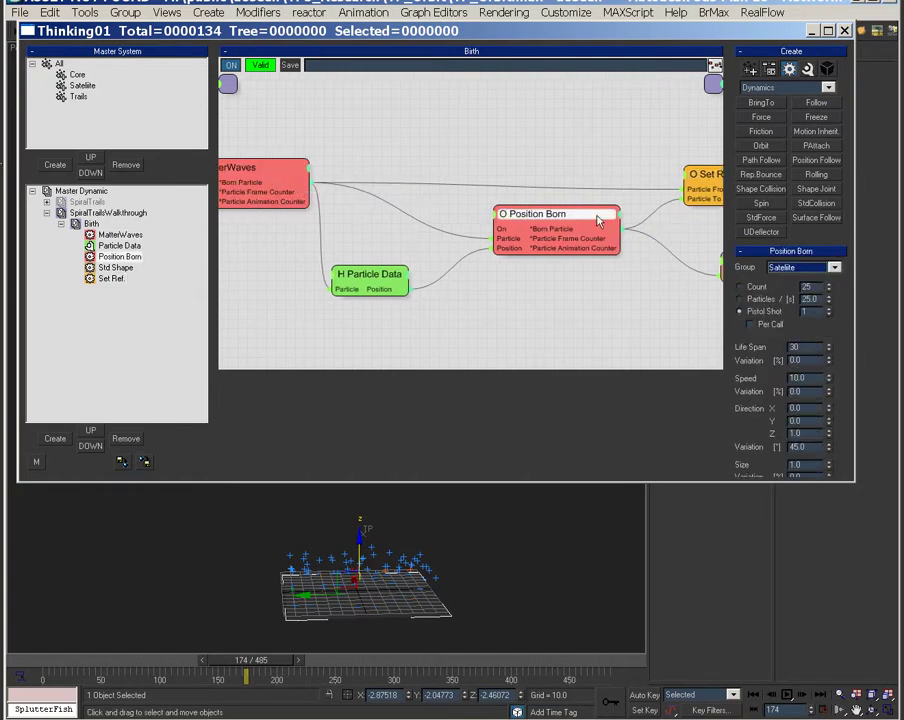
left_click(700, 184)
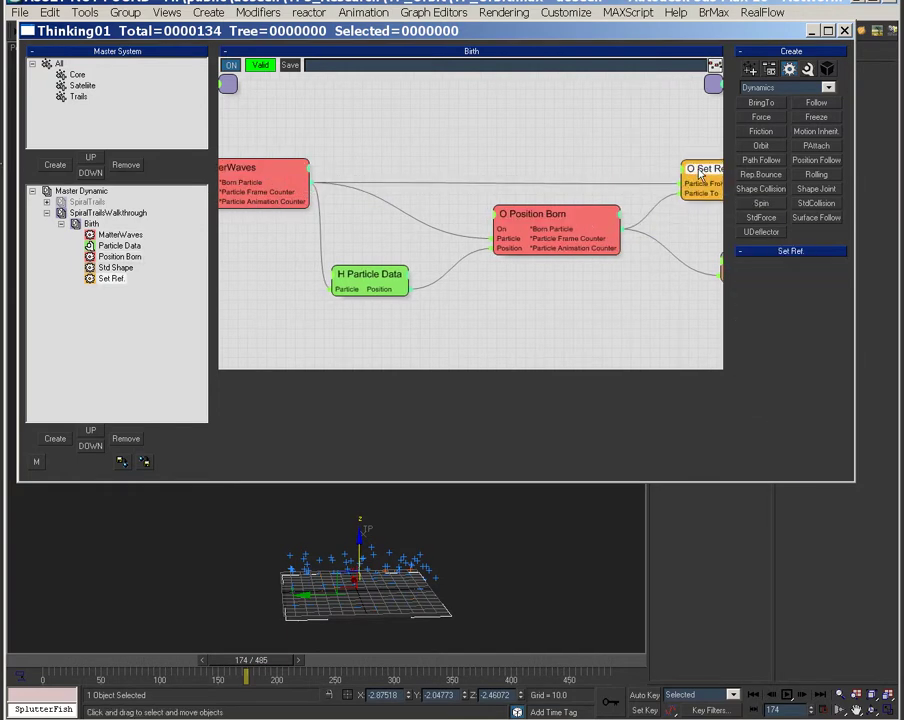
Create a second dynamic set under SpiralTrailsWalkthrough and name it LifeSpanTransfer
left_click(130, 214)
left_click(57, 438)
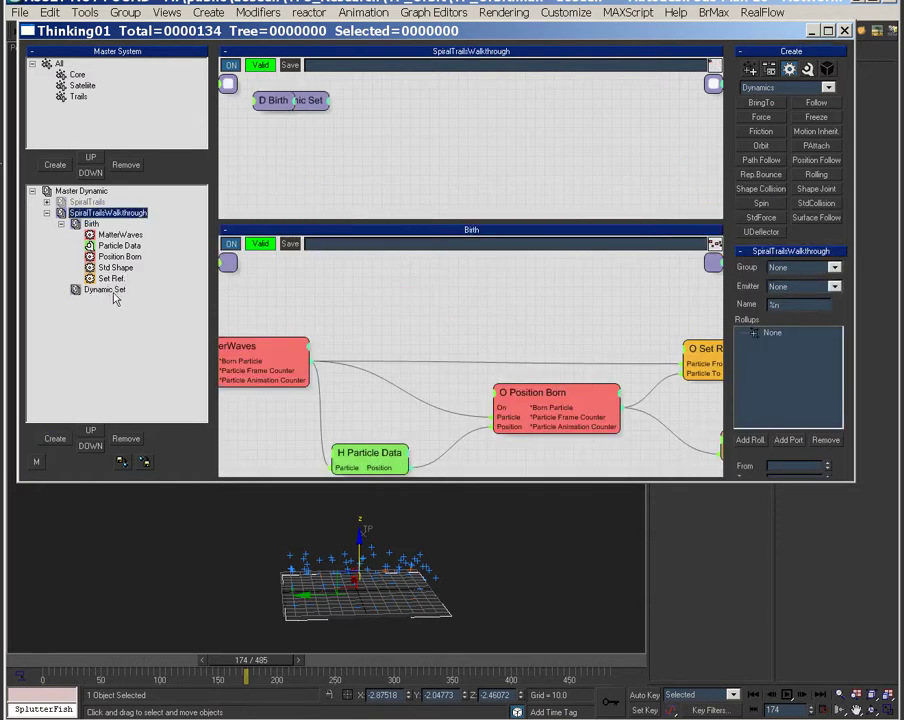
left_click(106, 290)
left_click_drag(44, 660, 245, 360)
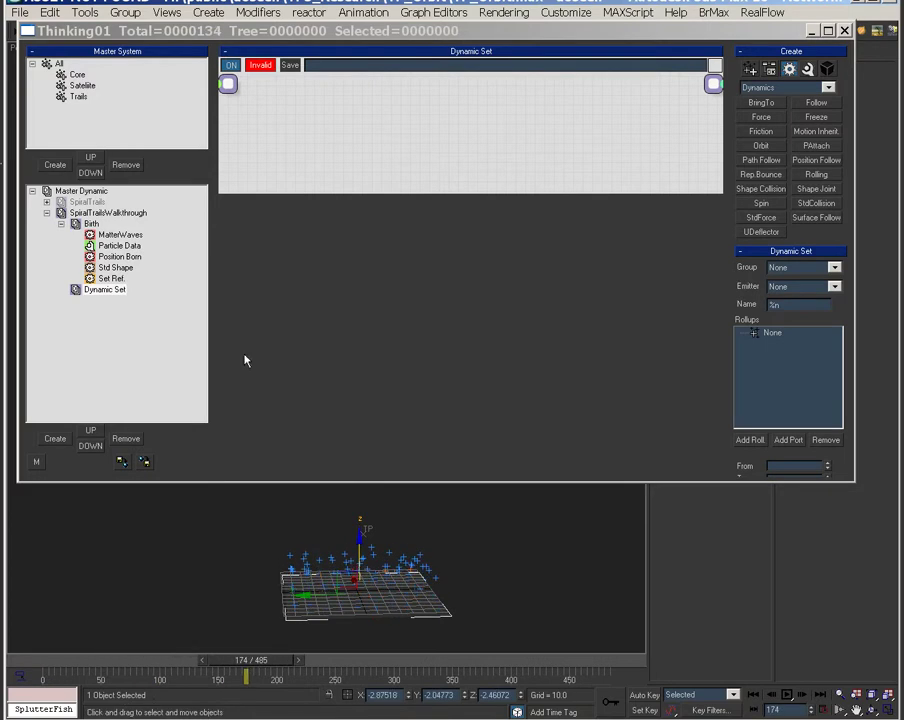
left_click(105, 290)
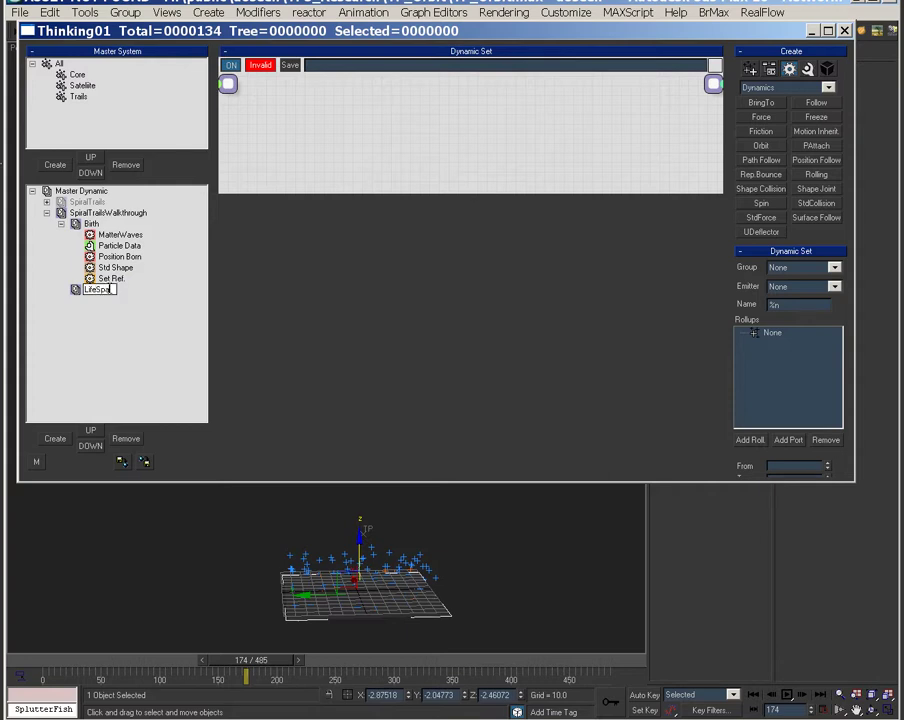
type("er")
key("Return")
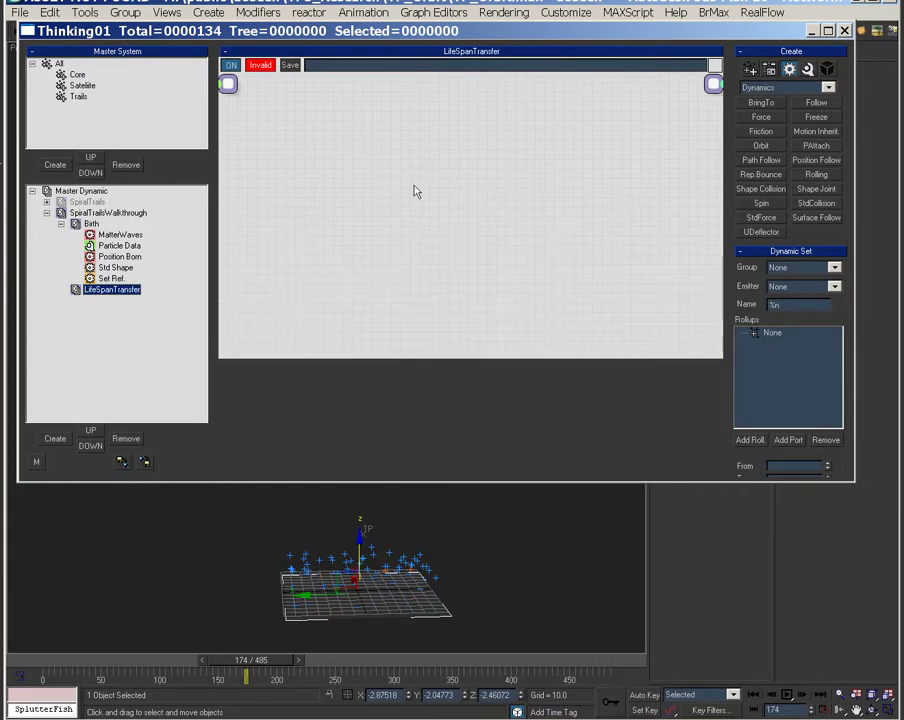
Add a particle group node to the LifeSpanTransfer network and set its group to Sateliite
right_click(253, 140)
mouse_move(300, 140)
left_click(366, 158)
left_click(272, 150)
left_click(805, 268)
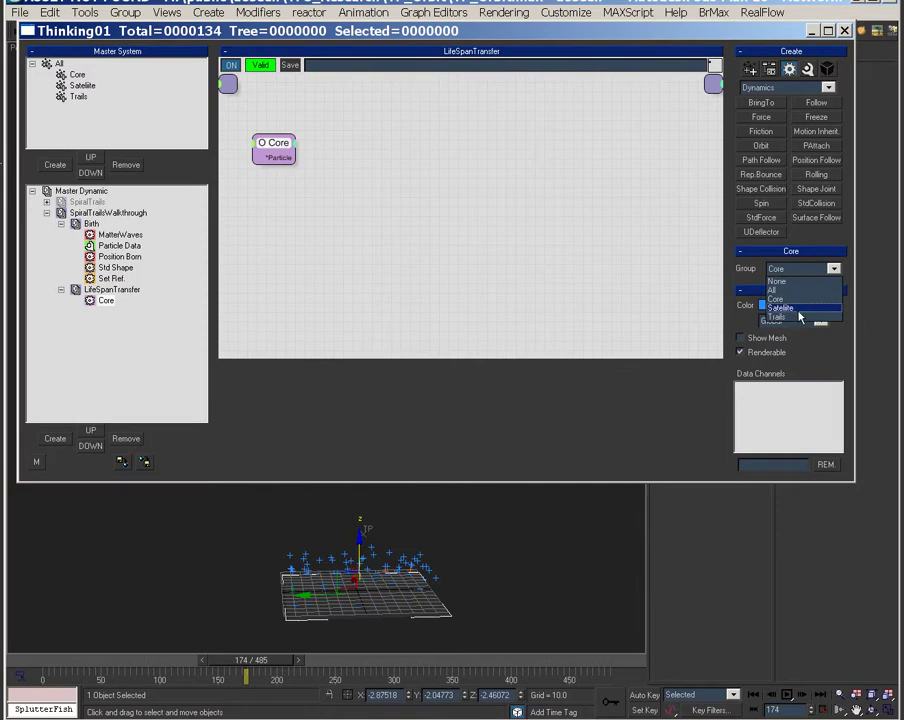
left_click(780, 307)
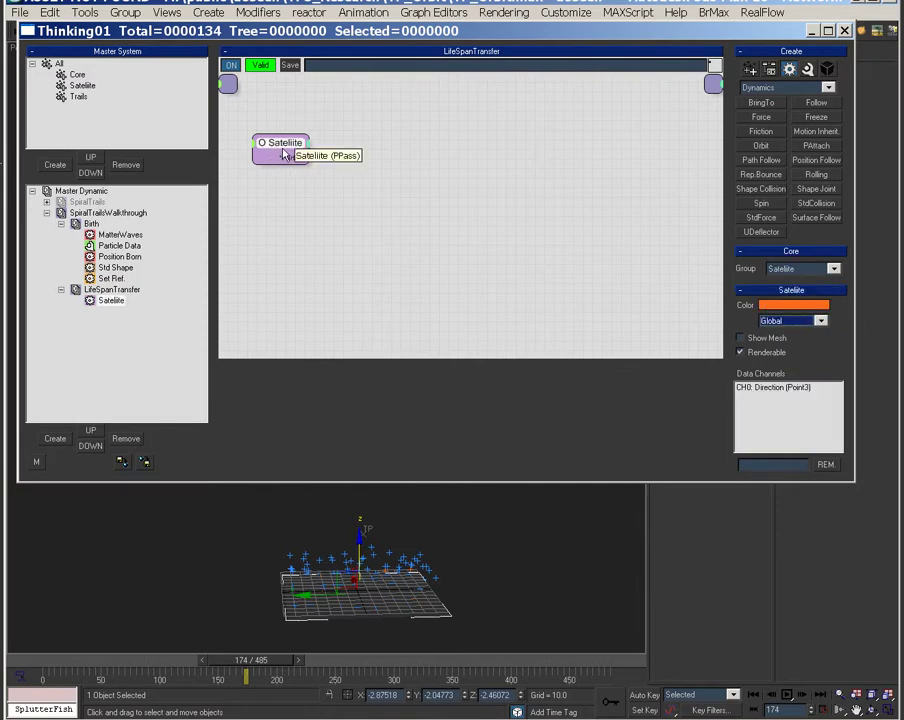
Add a Get Ref. operator and wire the Sateliite group's Particle output to its Particle input
right_click(323, 121)
mouse_move(410, 176)
mouse_move(500, 176)
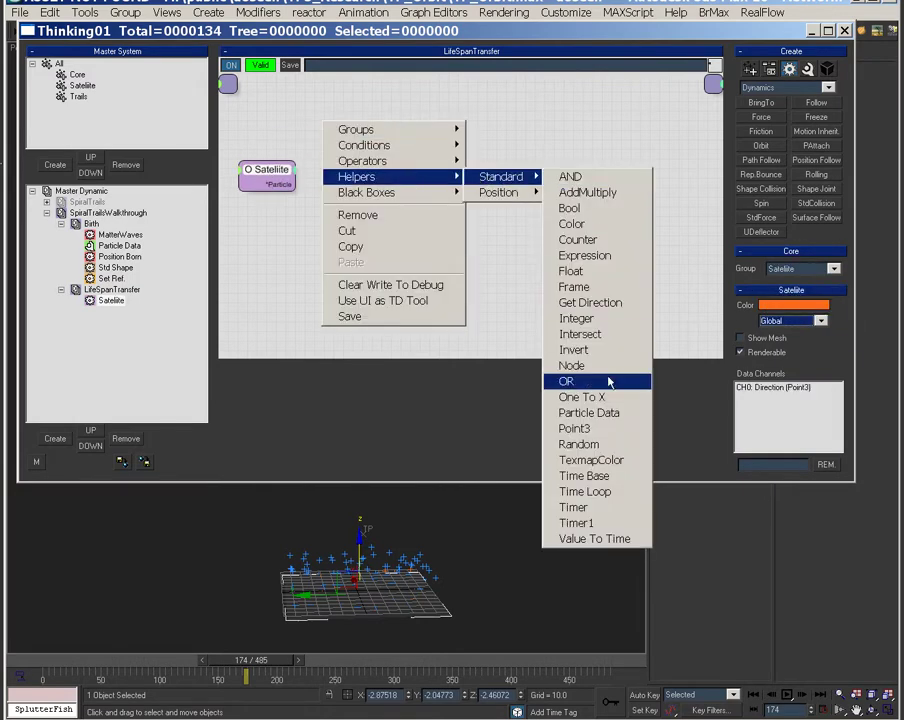
mouse_move(362, 160)
mouse_move(503, 286)
left_click(590, 302)
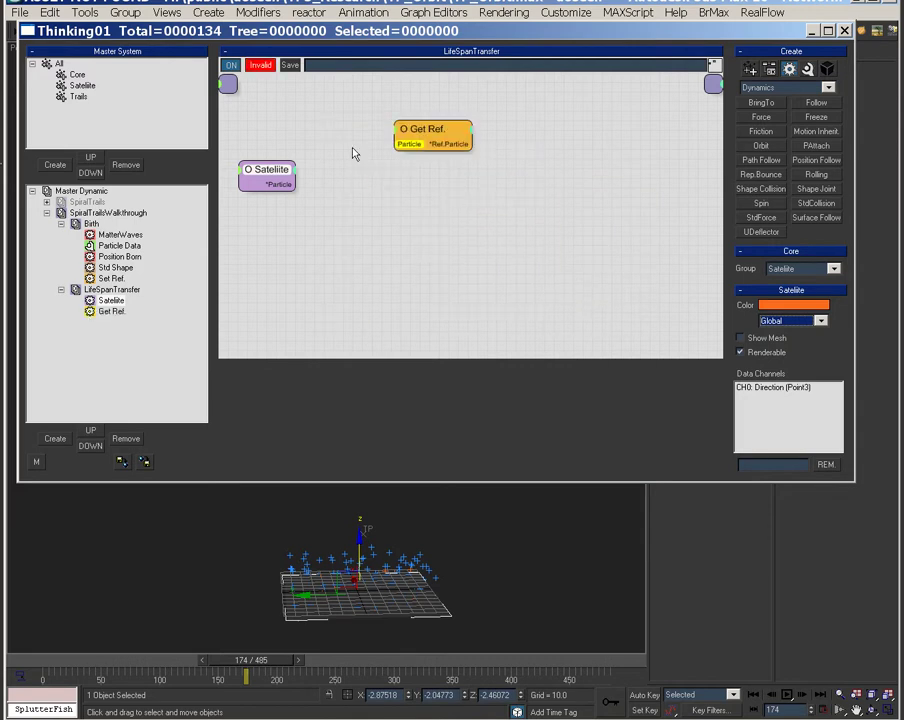
left_click(415, 147)
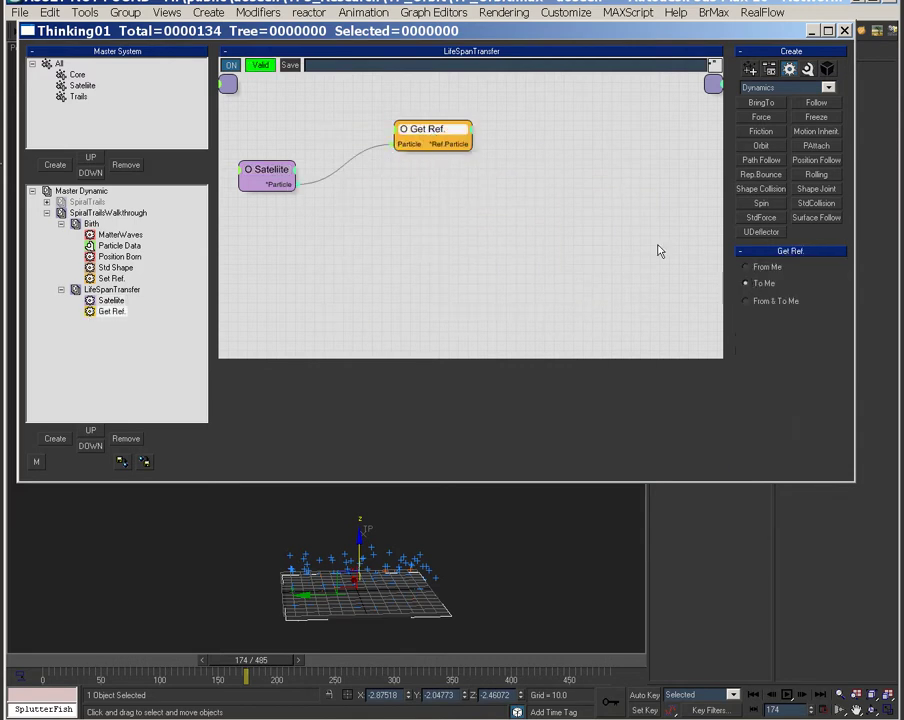
Add a Particle Data helper and a Particle Data operator, wiring the Sateliite group's Particle output to the operator's Particle input
right_click(454, 107)
mouse_move(490, 161)
mouse_move(632, 161)
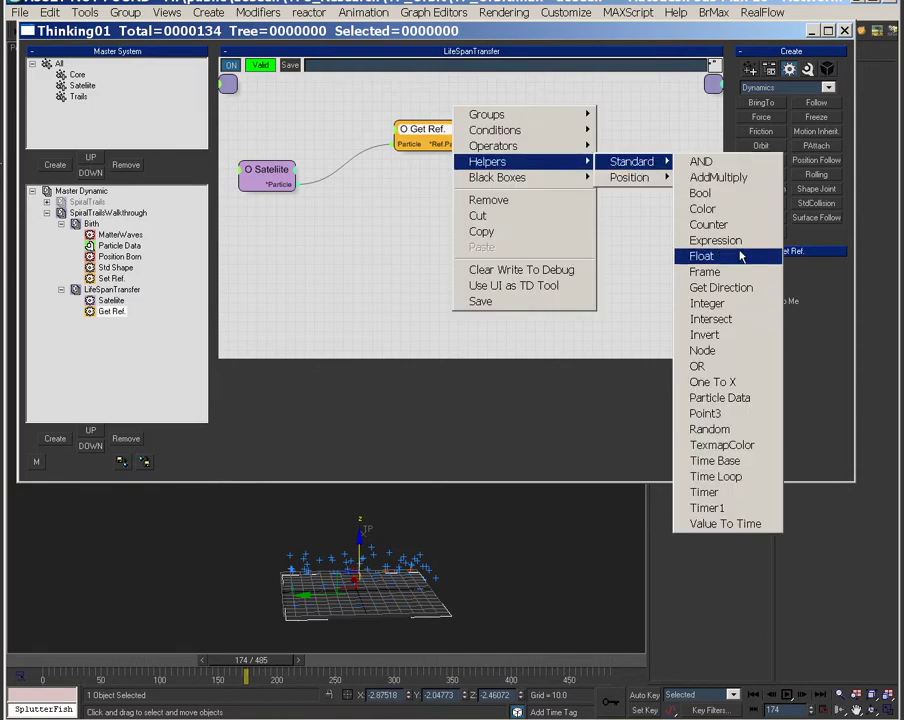
left_click(719, 397)
right_click(528, 214)
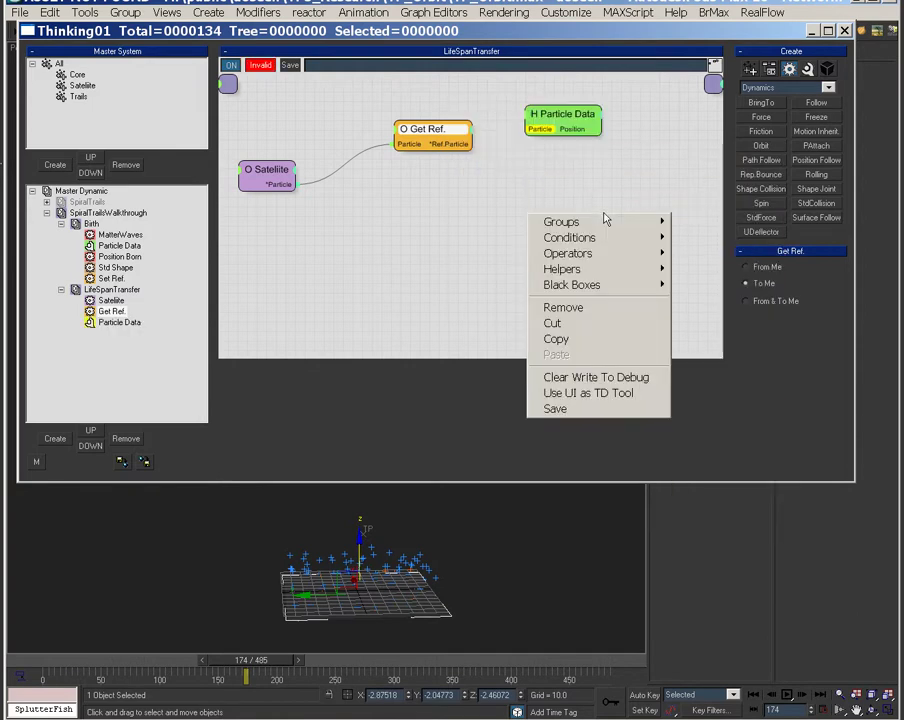
mouse_move(568, 253)
mouse_move(706, 253)
left_click(806, 381)
left_click_drag(615, 242, 302, 186)
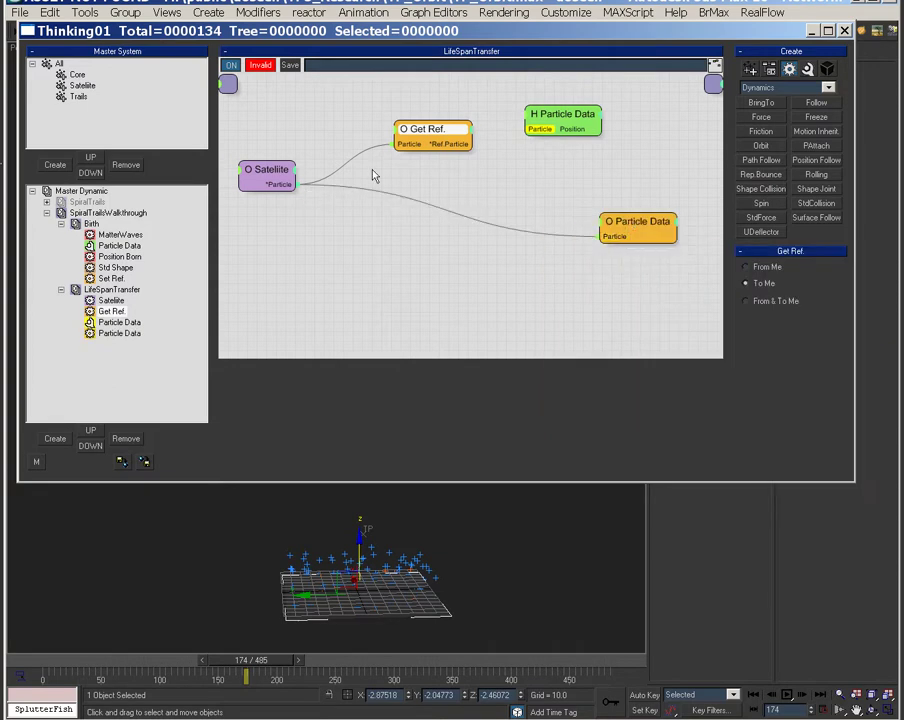
Wire Get Ref.'s Ref.Particle output to the Particle Data helper's Particle input and expose the helper's Life Span output
left_click_drag(436, 152, 441, 150)
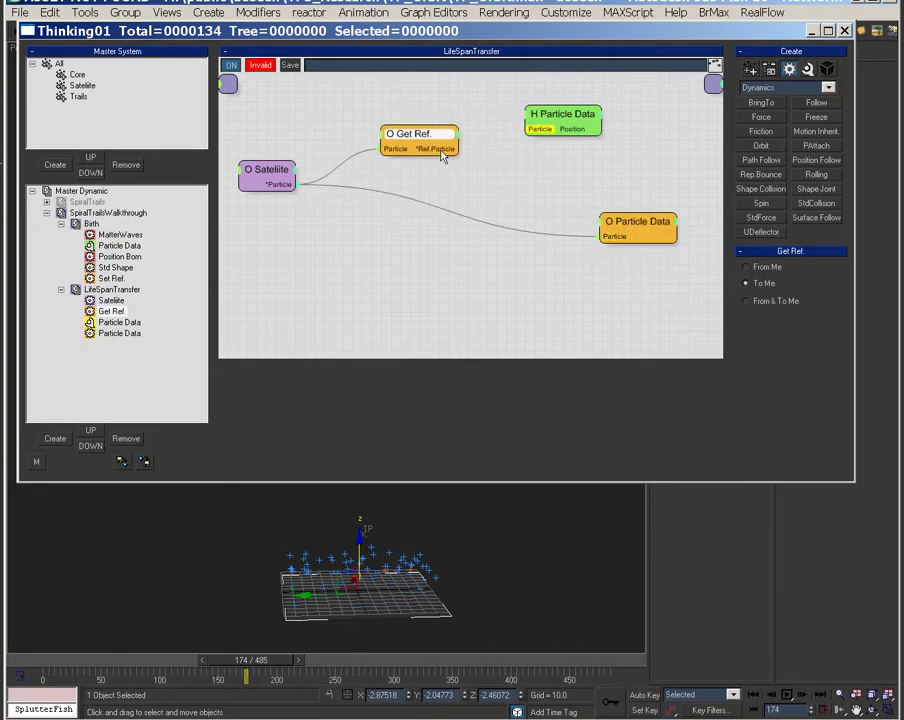
left_click_drag(548, 138, 550, 136)
left_click(580, 130)
left_click(568, 148)
Expose a Life Span input on the Particle Data operator, wire the helper's Life Span into it, and scrub the timeline to check
left_click_drag(641, 226, 679, 226)
left_click(638, 228)
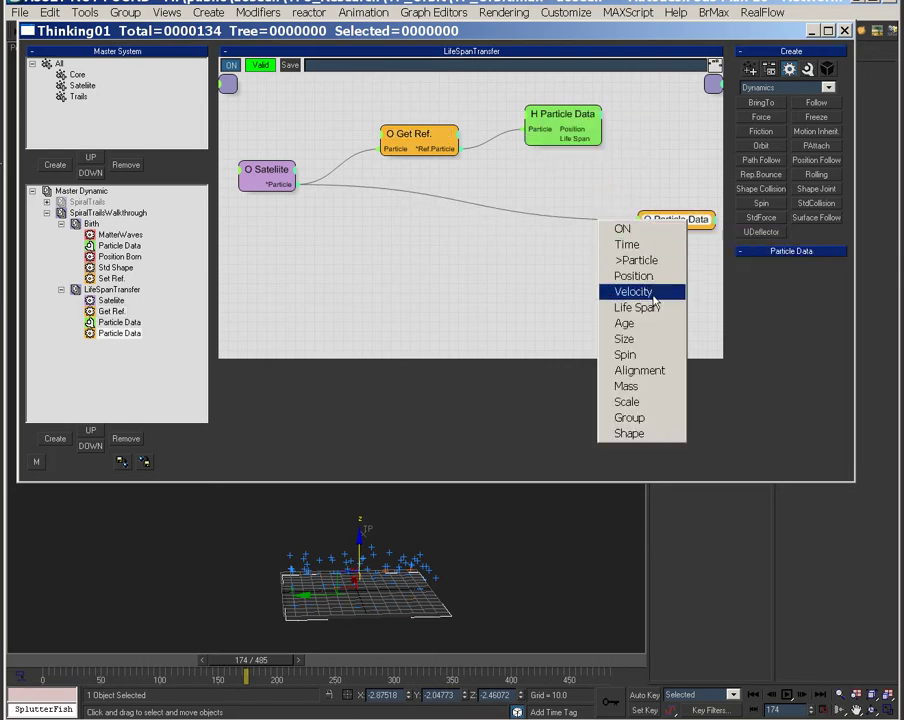
left_click(640, 307)
left_click_drag(641, 233, 580, 142)
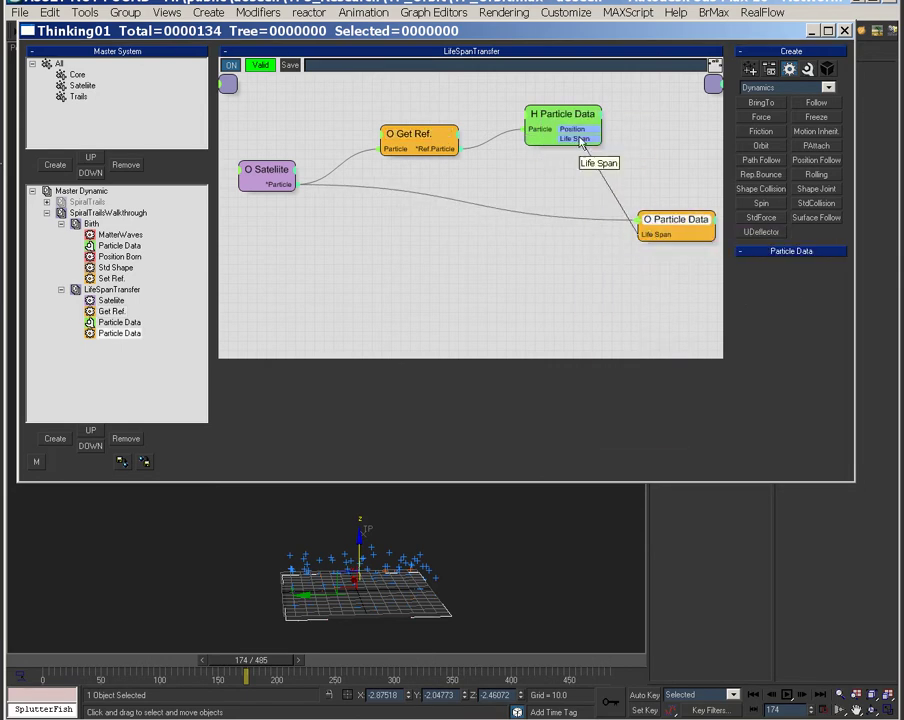
left_click_drag(641, 227, 634, 200)
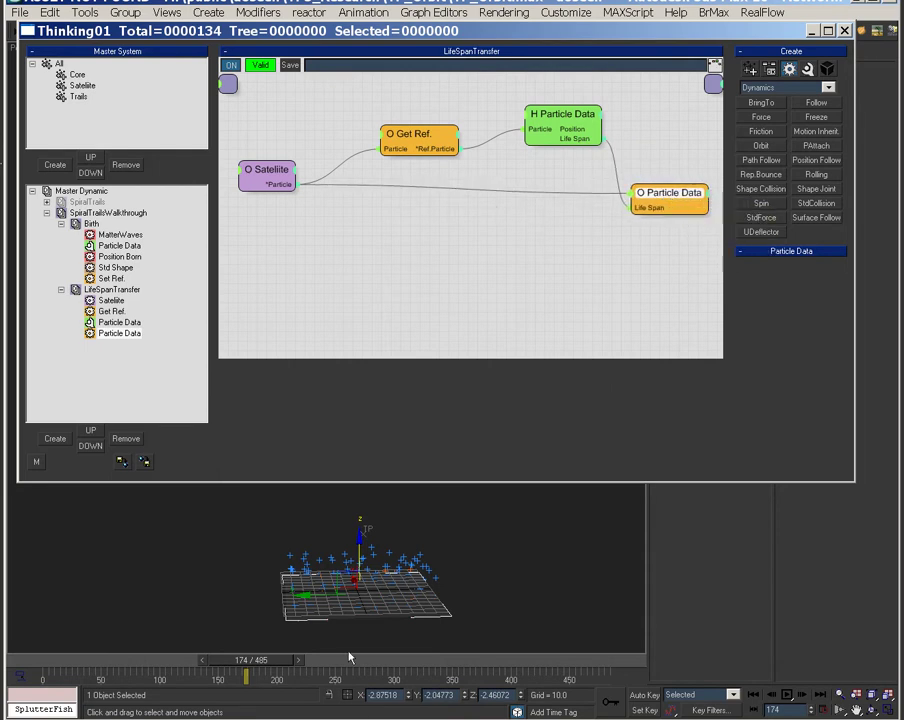
left_click_drag(83, 667, 301, 676)
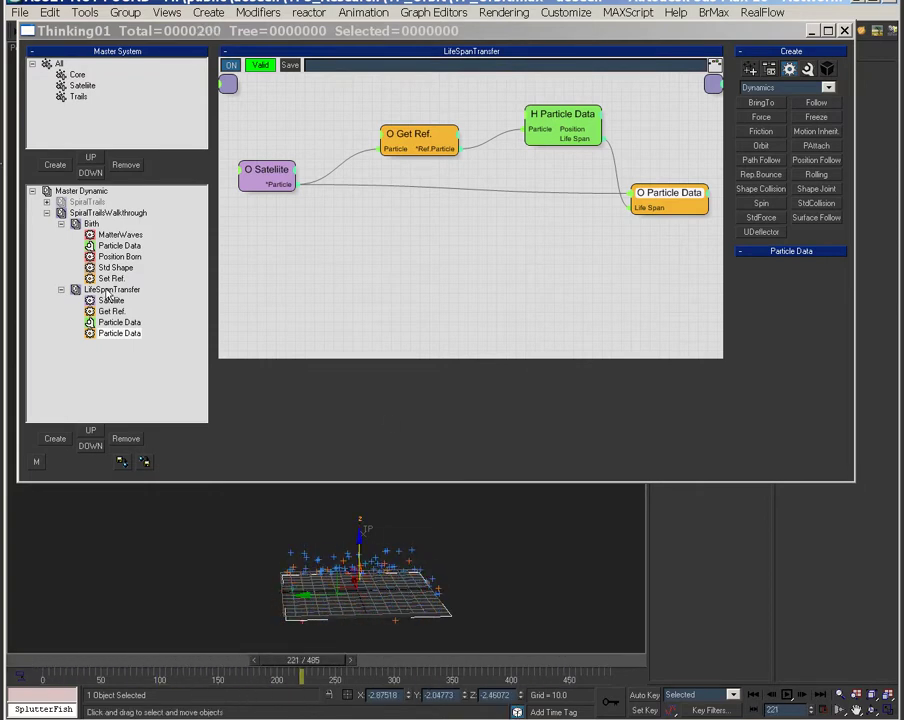
Collapse the Birth and LifeSpanTransfer sets, and create a dynamic set named CoreProperties under SpiralTrailsWalkthrough
left_click(61, 290)
left_click(61, 224)
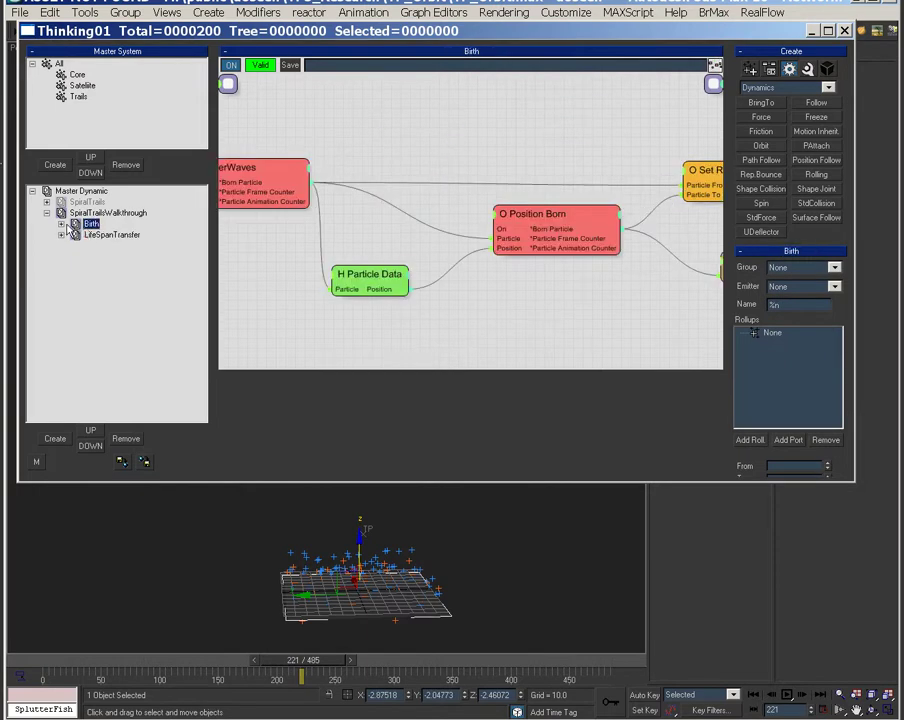
left_click(104, 214)
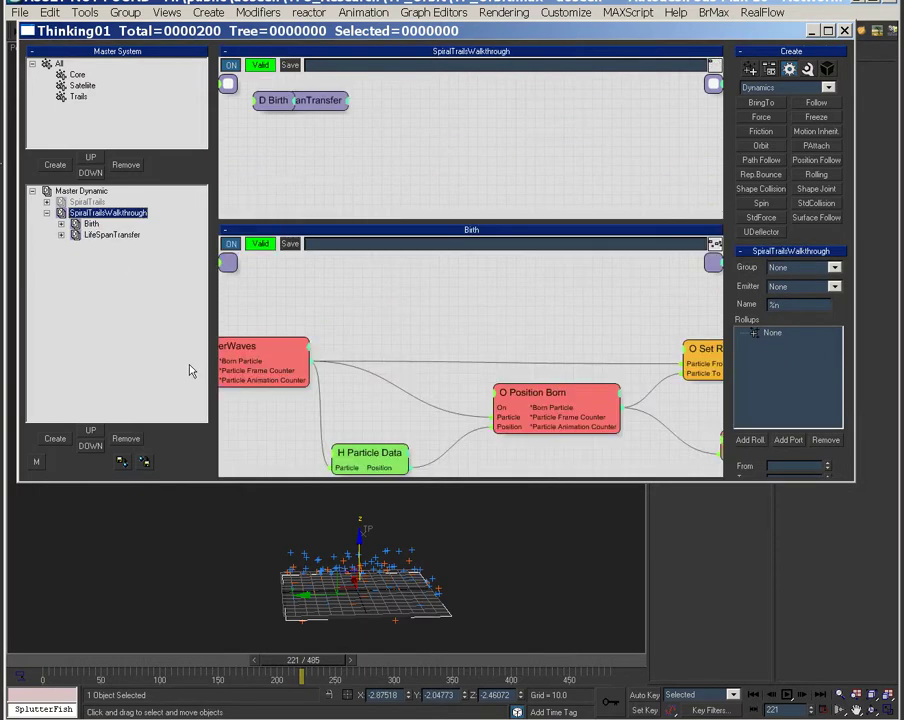
left_click(60, 440)
left_click(108, 247)
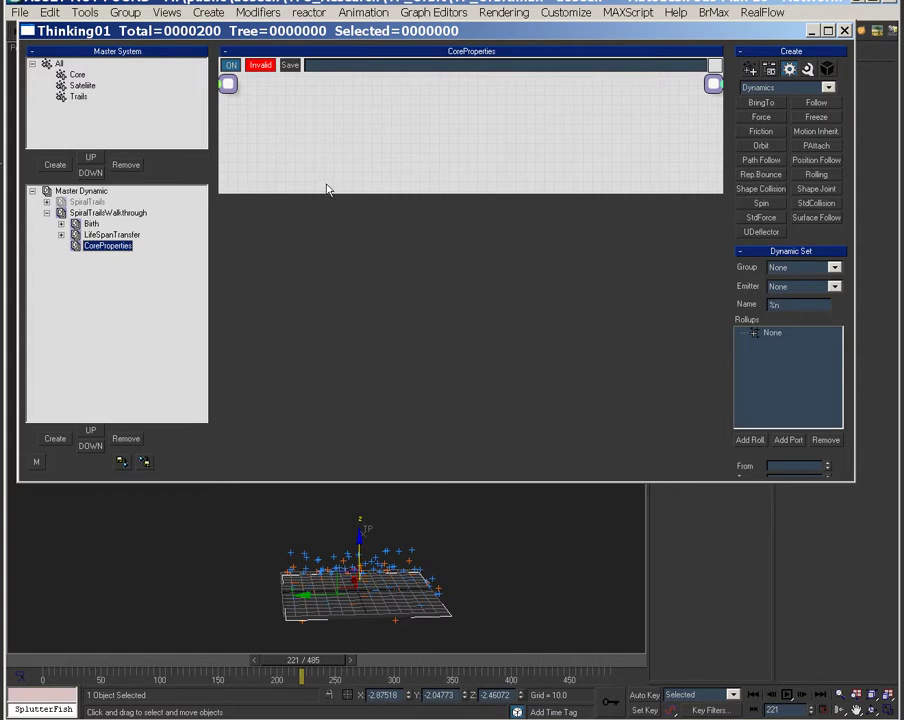
Add the Gravity black box from the Dynamics category to the CoreProperties network
right_click(248, 170)
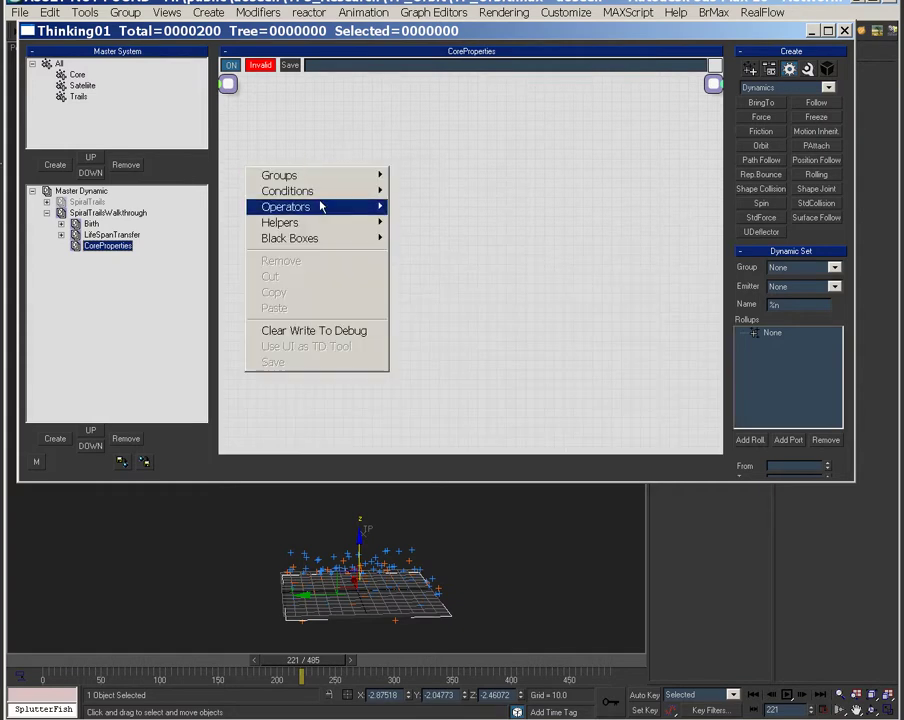
mouse_move(320, 206)
mouse_move(458, 210)
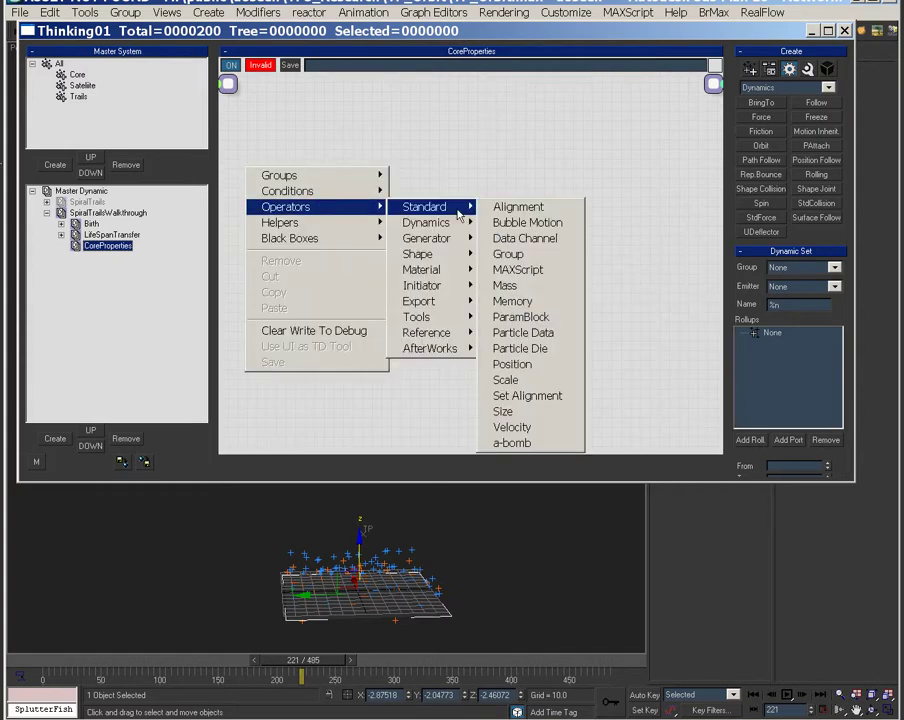
mouse_move(430, 238)
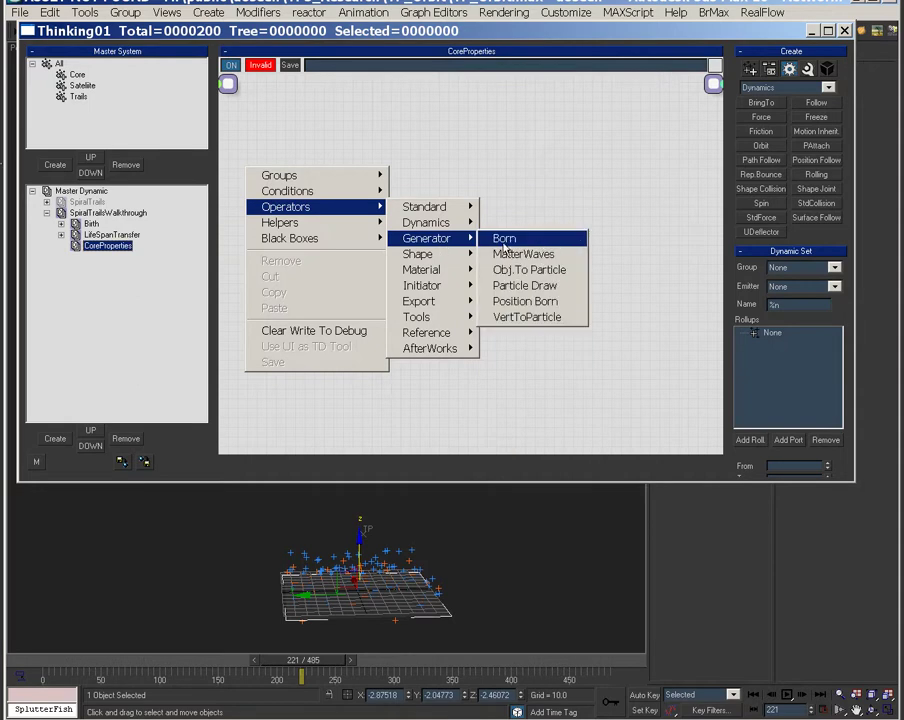
mouse_move(320, 238)
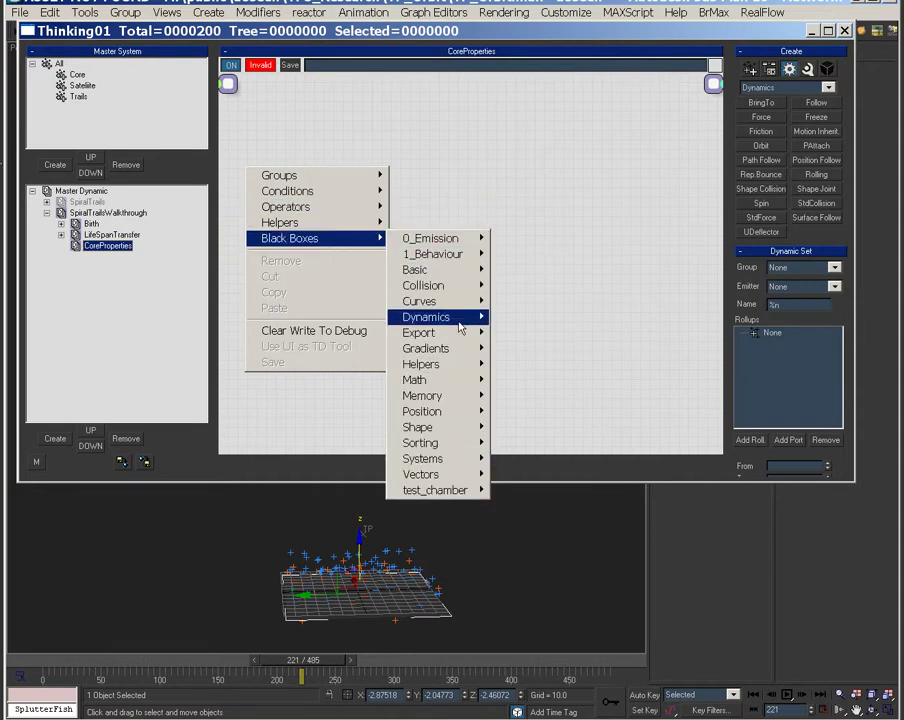
mouse_move(461, 322)
left_click(538, 333)
Add a Core group node and wire its Particle output to the Gravity node's Particle input
right_click(195, 171)
right_click(304, 158)
mouse_move(370, 165)
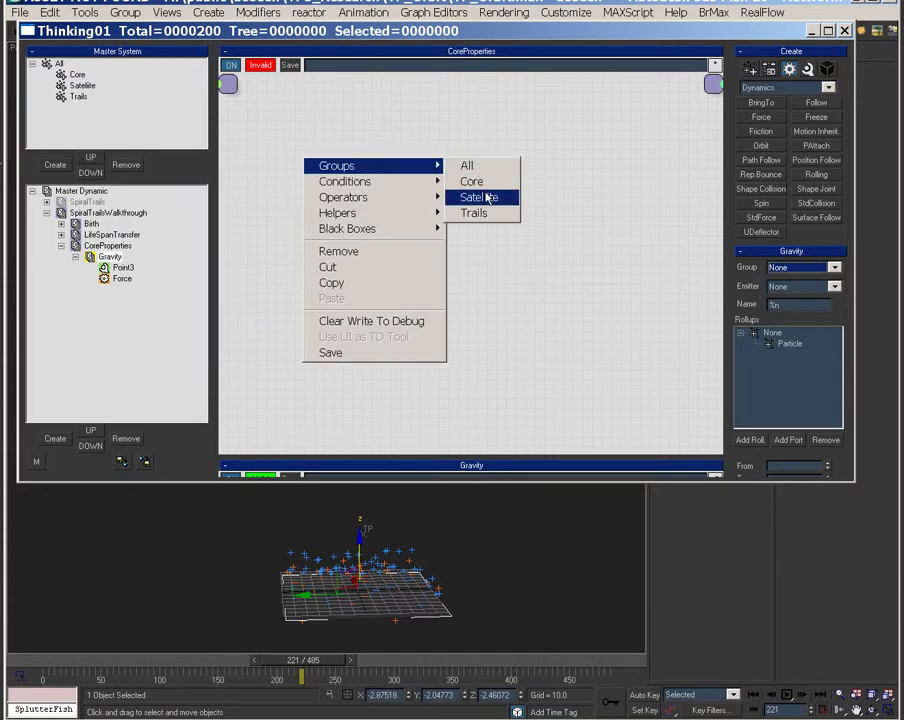
left_click(470, 181)
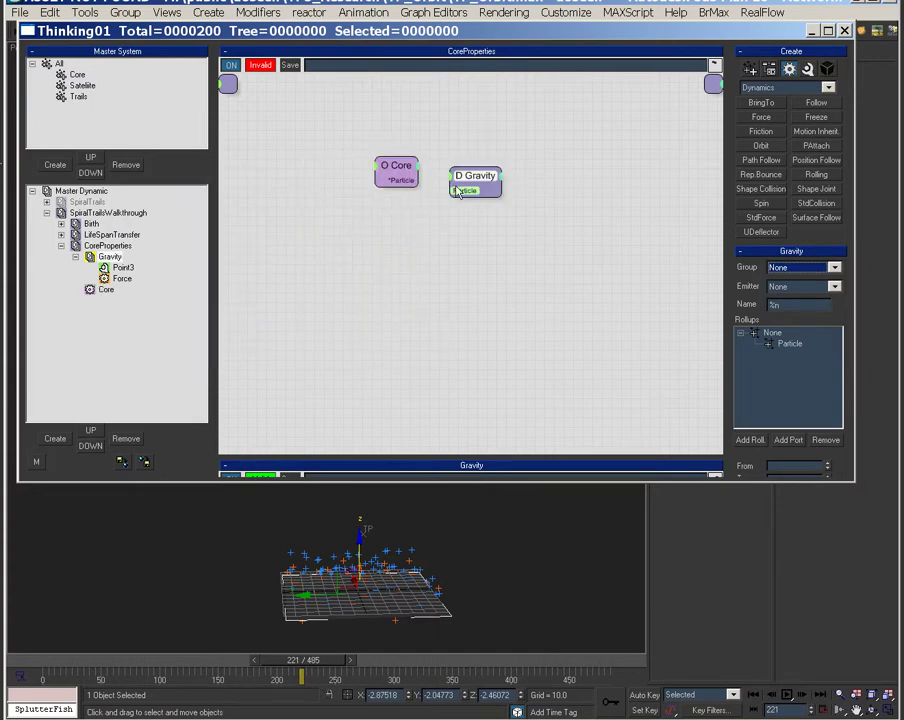
left_click_drag(455, 190, 456, 191)
Add a standard Alignment operator, wire Core's Particle output to its Particle input, and move the Core node farther away
right_click(400, 248)
mouse_move(480, 302)
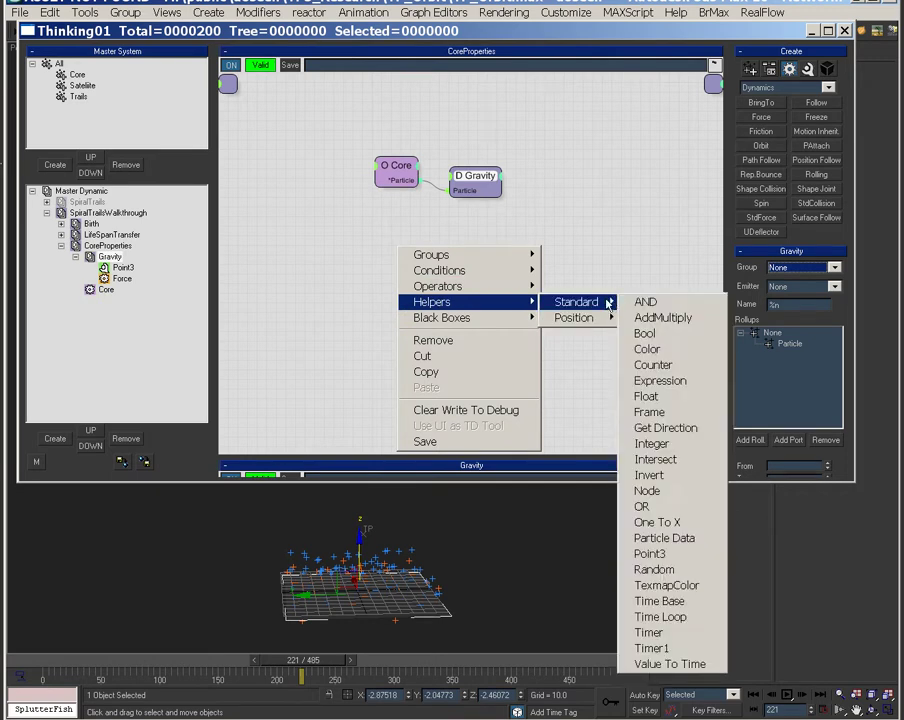
mouse_move(592, 286)
left_click(630, 271)
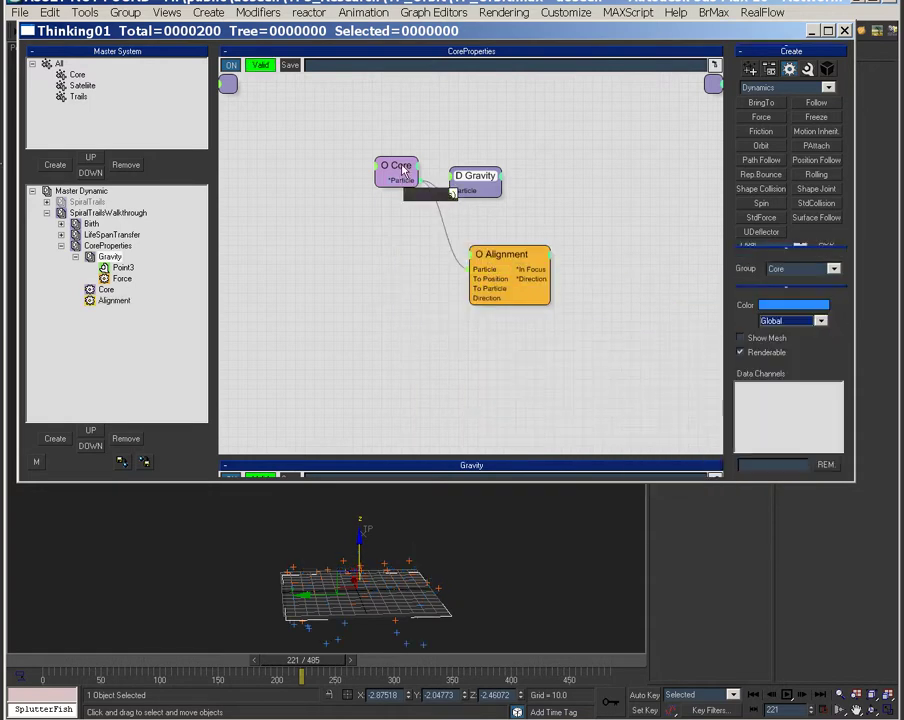
left_click_drag(401, 182, 341, 217)
Set the Alignment operator's alignment type to Direction of Travel
left_click(485, 262)
left_click(789, 316)
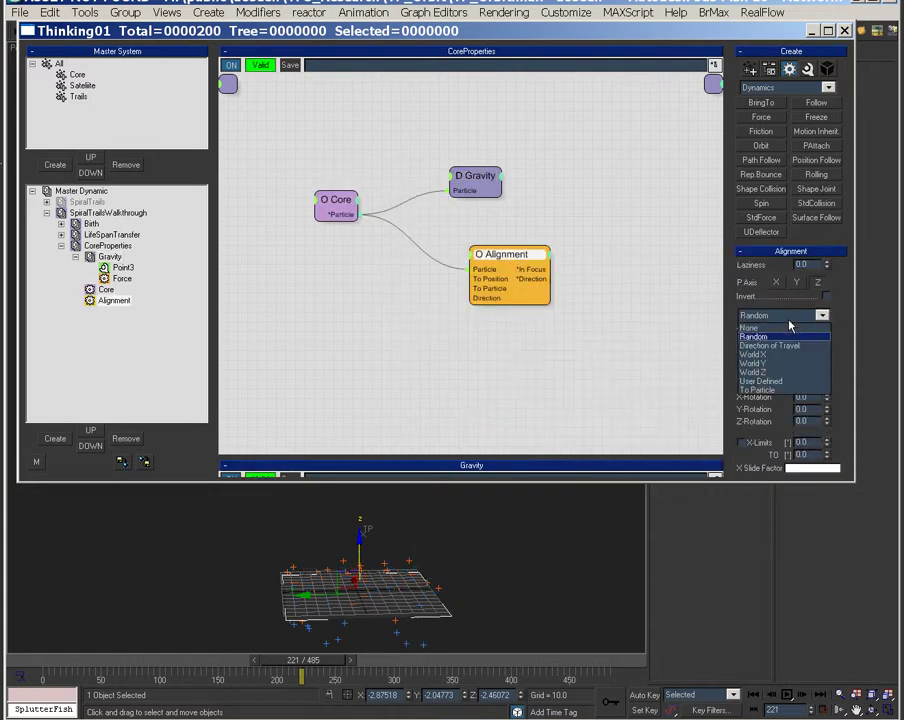
left_click(772, 345)
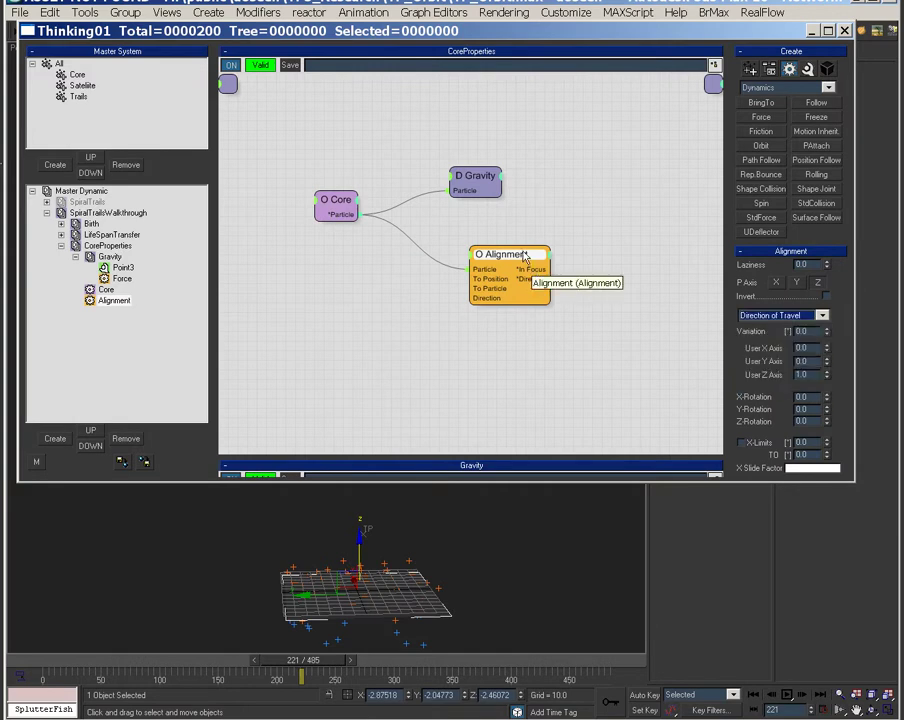
Move the Alignment and Gravity nodes closer to Core and scrub the timeline to preview the particle motion
left_click_drag(506, 254, 454, 229)
left_click(486, 178)
left_click_drag(486, 178, 450, 180)
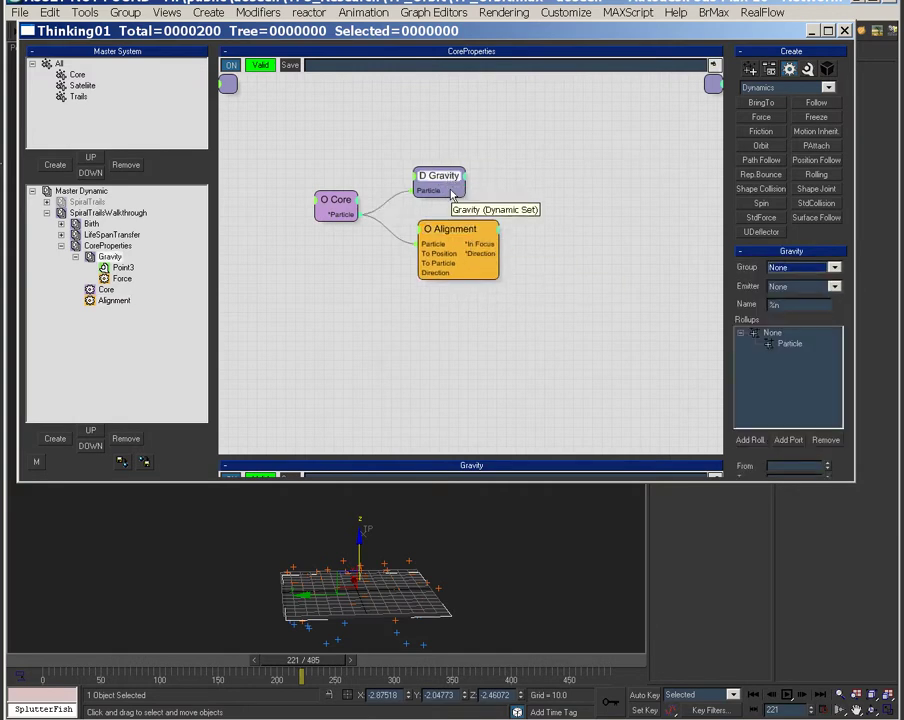
left_click_drag(76, 677, 296, 668)
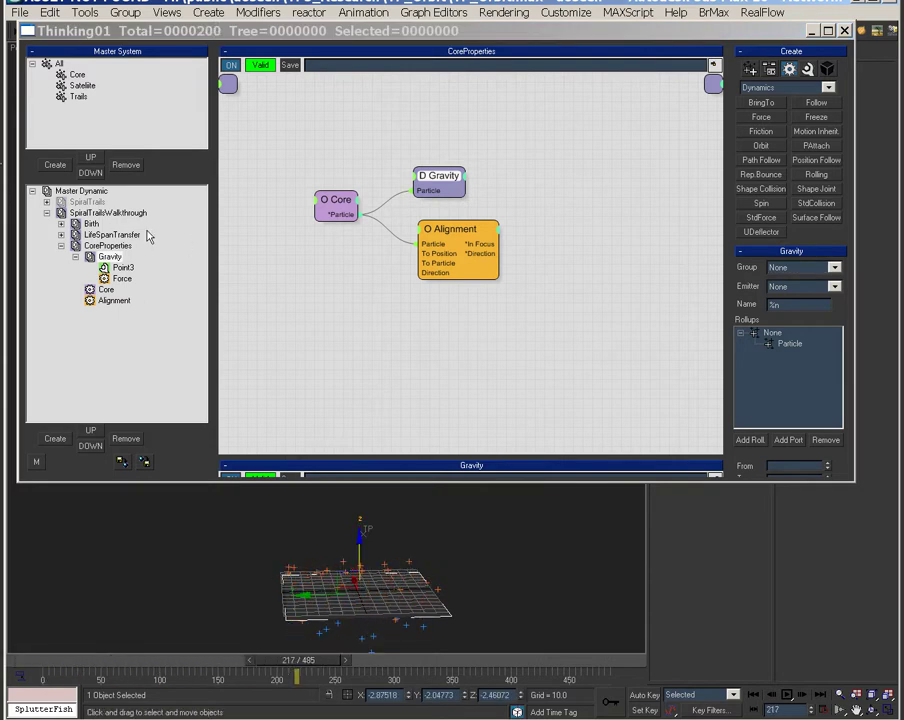
Set the Speed of the Birth network's MatterWaves operator to 200 and its Variation to 50%
left_click(92, 224)
left_click(270, 176)
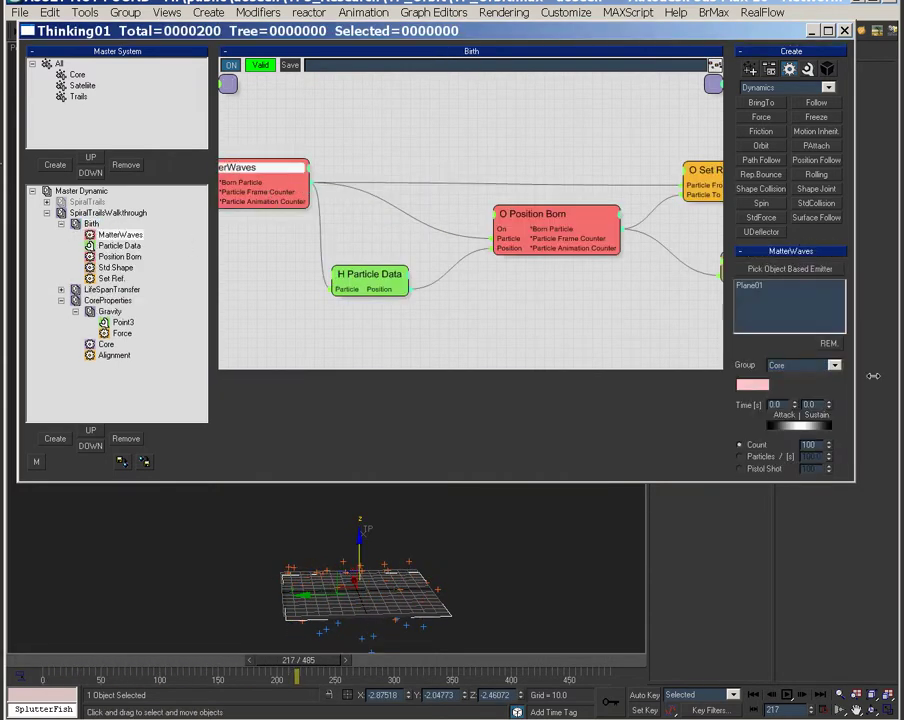
left_click_drag(846, 407, 836, 73)
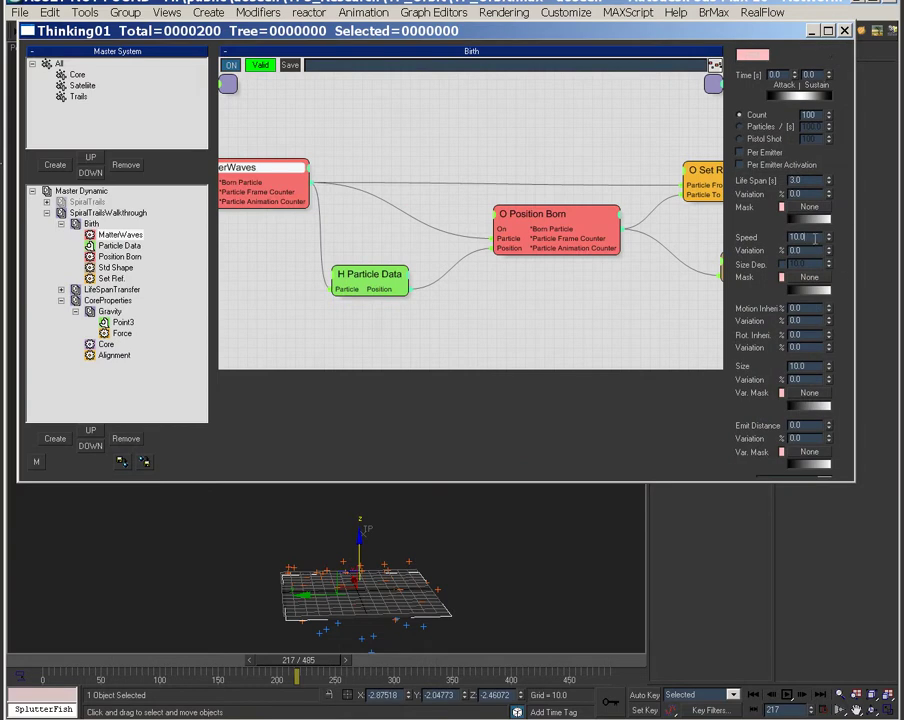
key("Return")
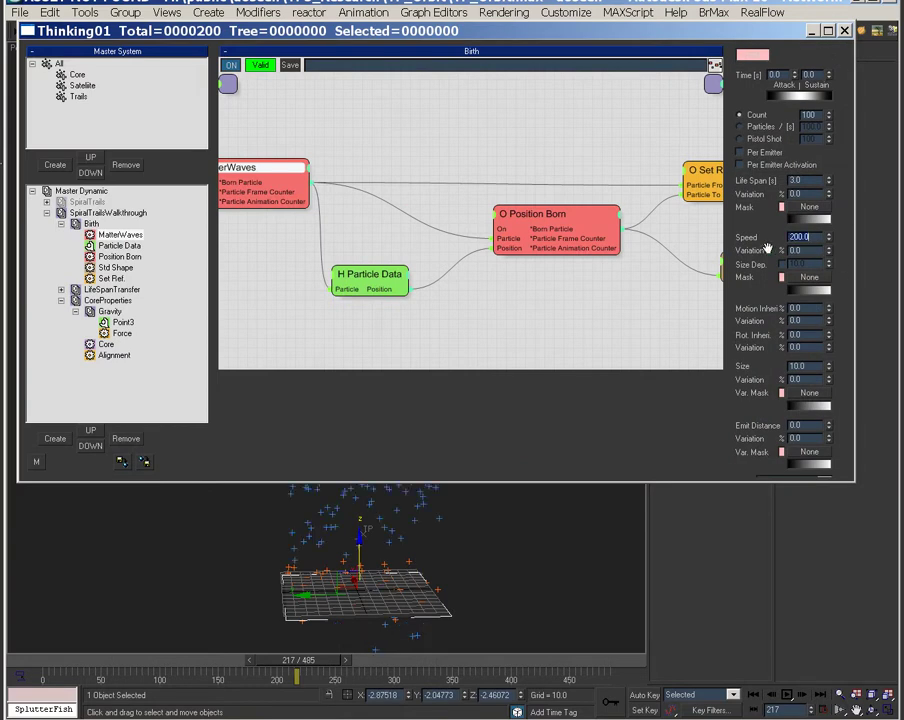
type("50")
key("Return")
Set MatterWaves' emit Direction Variation to 66 degrees and scrub the timeline to preview the spreading particles
left_click_drag(842, 413, 841, 161)
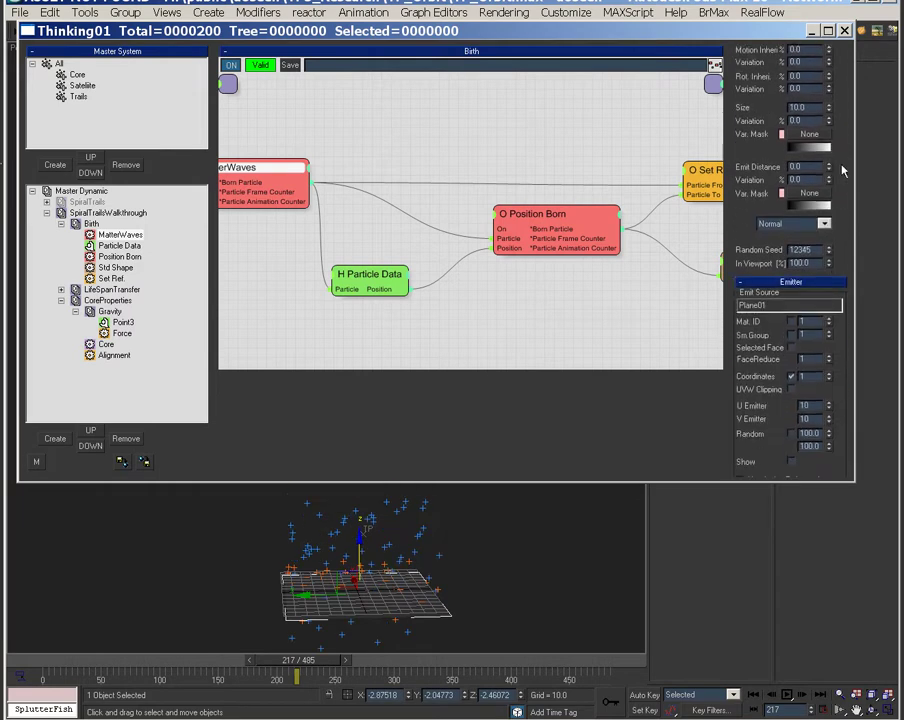
scroll(800, 432, "down", 5)
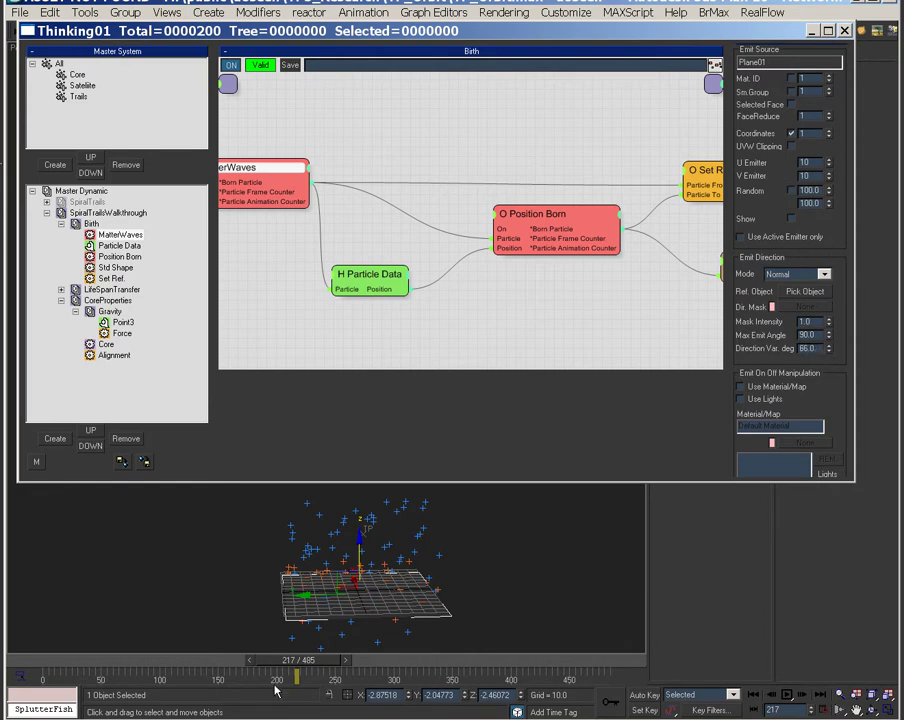
left_click_drag(86, 664, 556, 664)
left_click_drag(332, 670, 162, 707)
left_click_drag(133, 664, 135, 664)
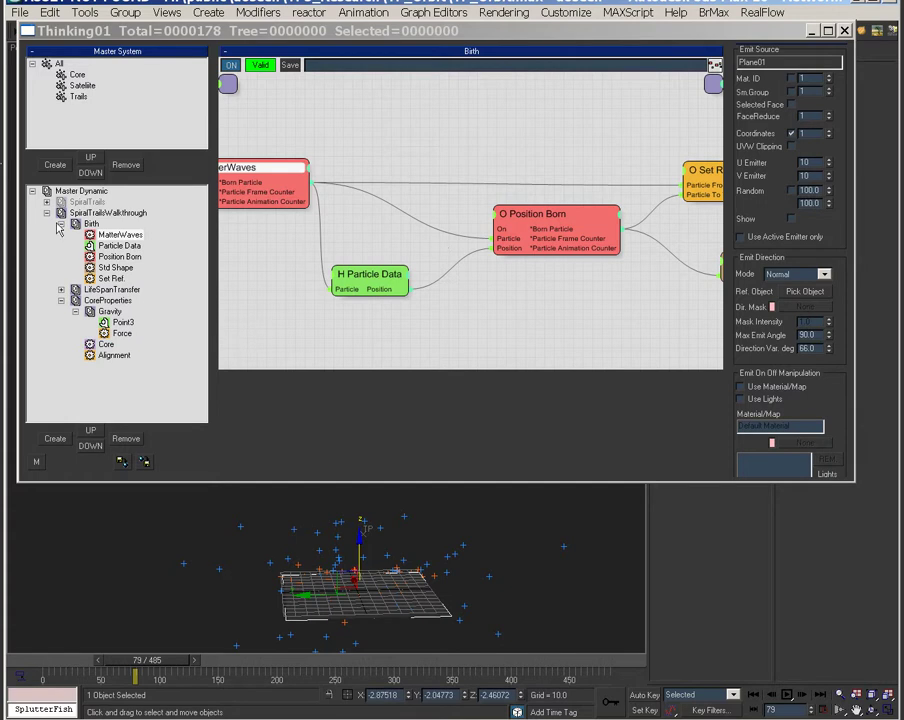
left_click_drag(135, 660, 248, 660)
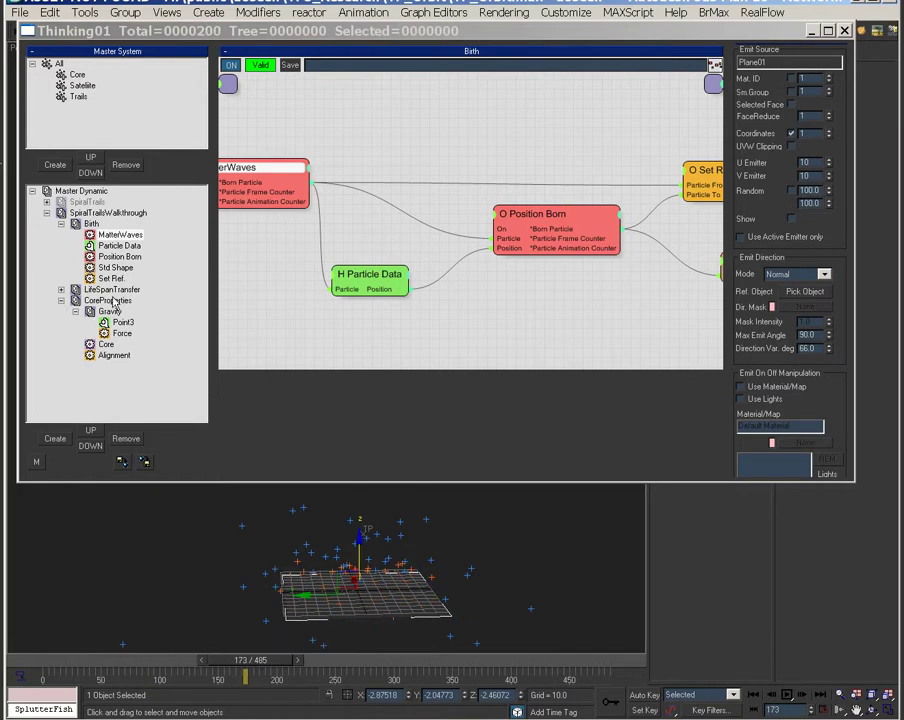
Set the Strength of the Gravity set's Force operator in CoreProperties to 60 and scrub the timeline to preview the particles
left_click(76, 311)
left_click(103, 301)
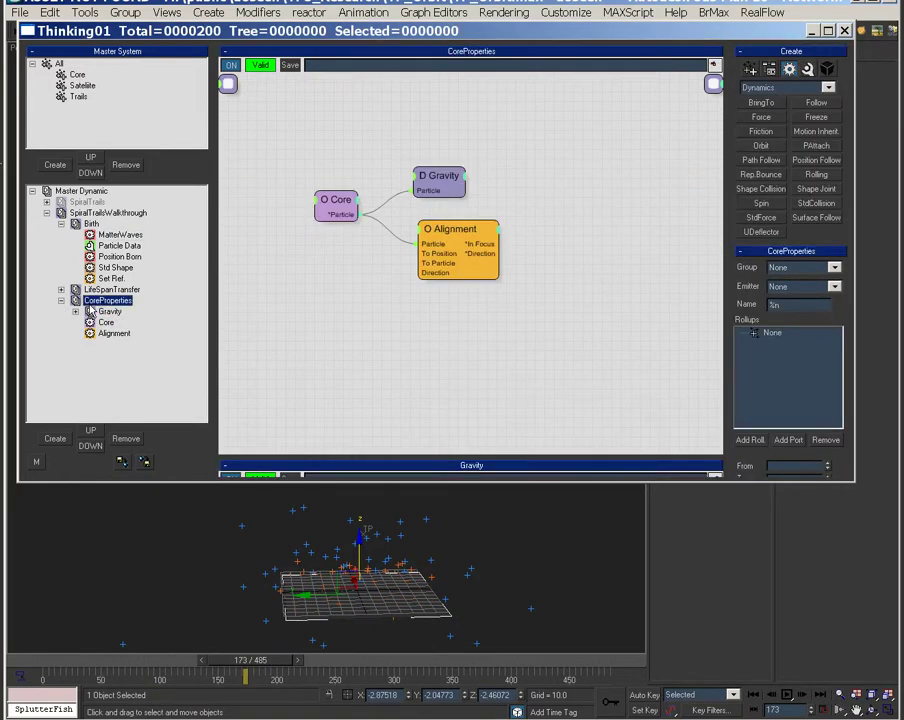
left_click(438, 176)
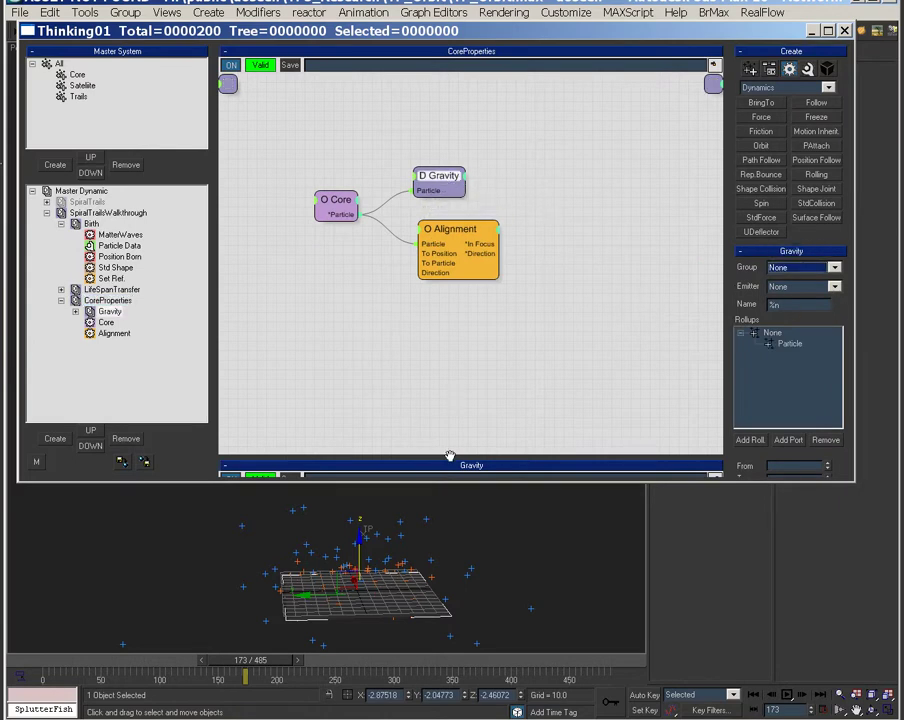
left_click_drag(450, 453, 446, 244)
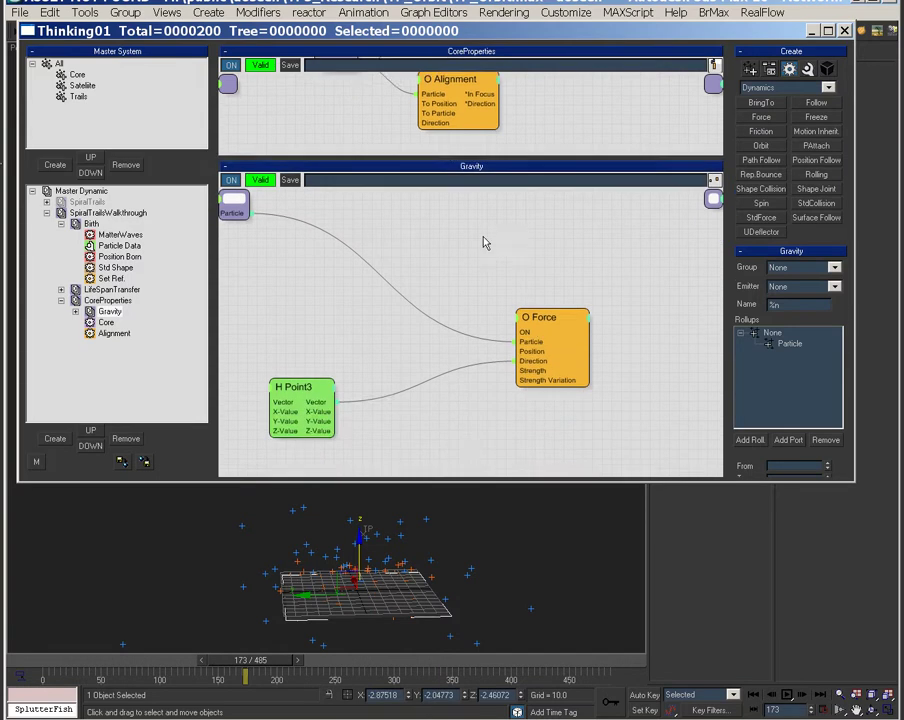
left_click(545, 317)
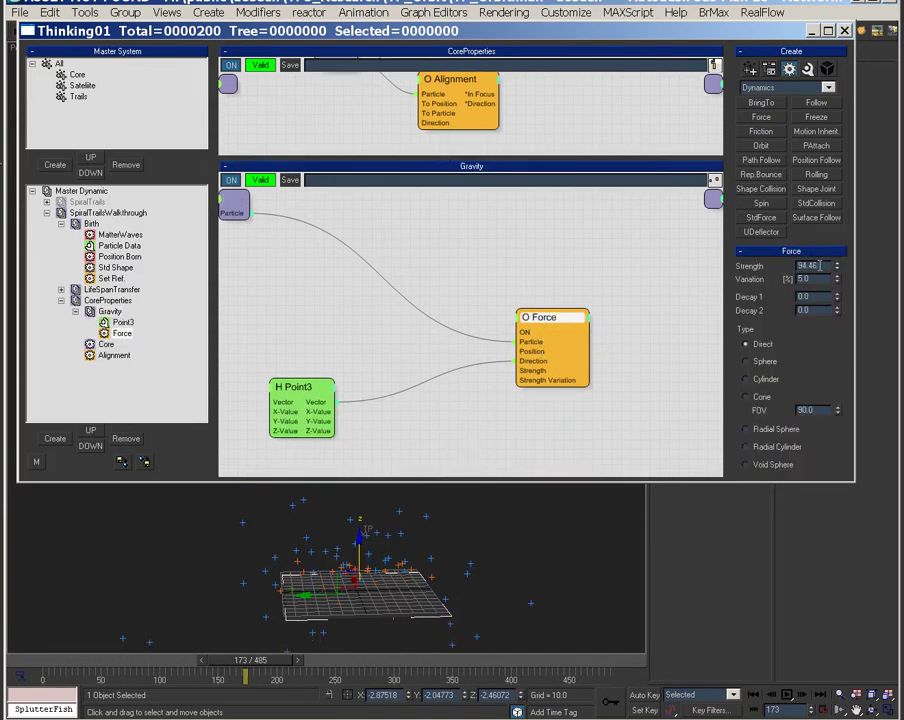
type("60.0")
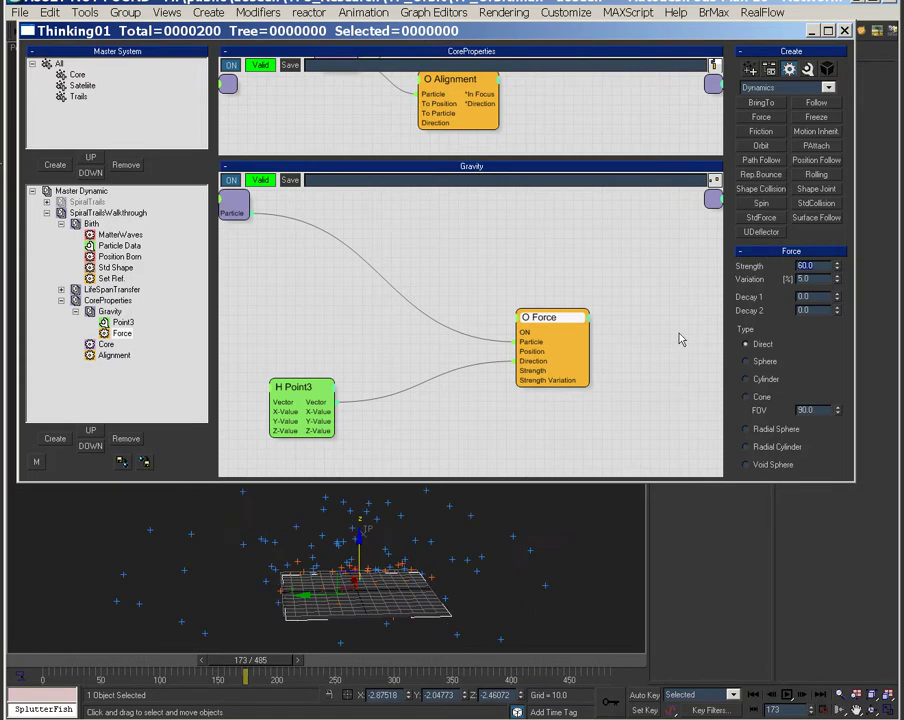
left_click_drag(77, 651, 400, 708)
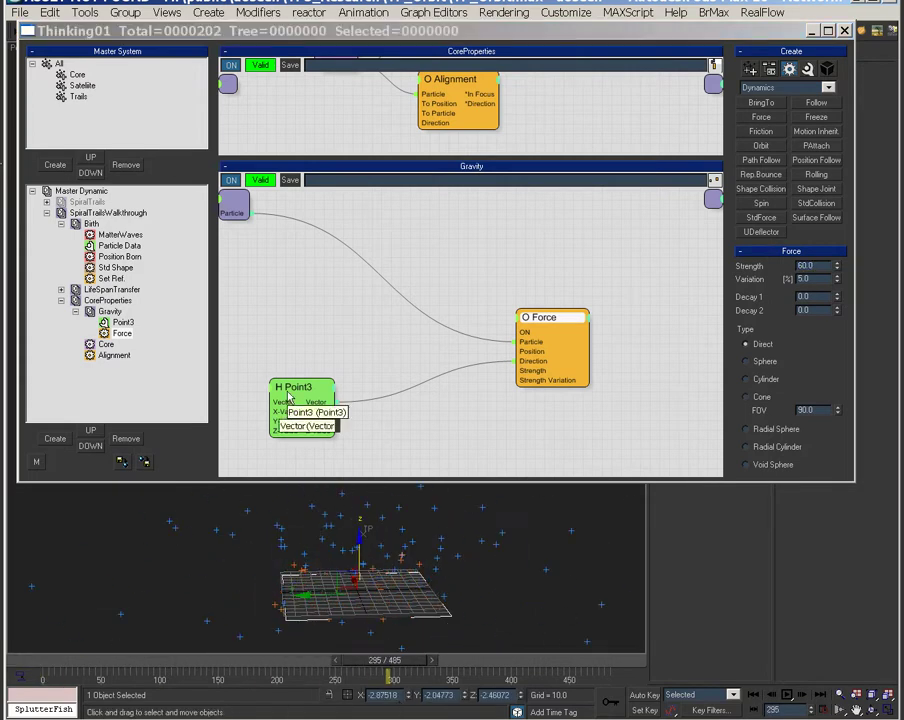
Create a new dynamic set named Orbit under SpiralTrailsWalkthrough and enlarge its empty network area
left_click(61, 300)
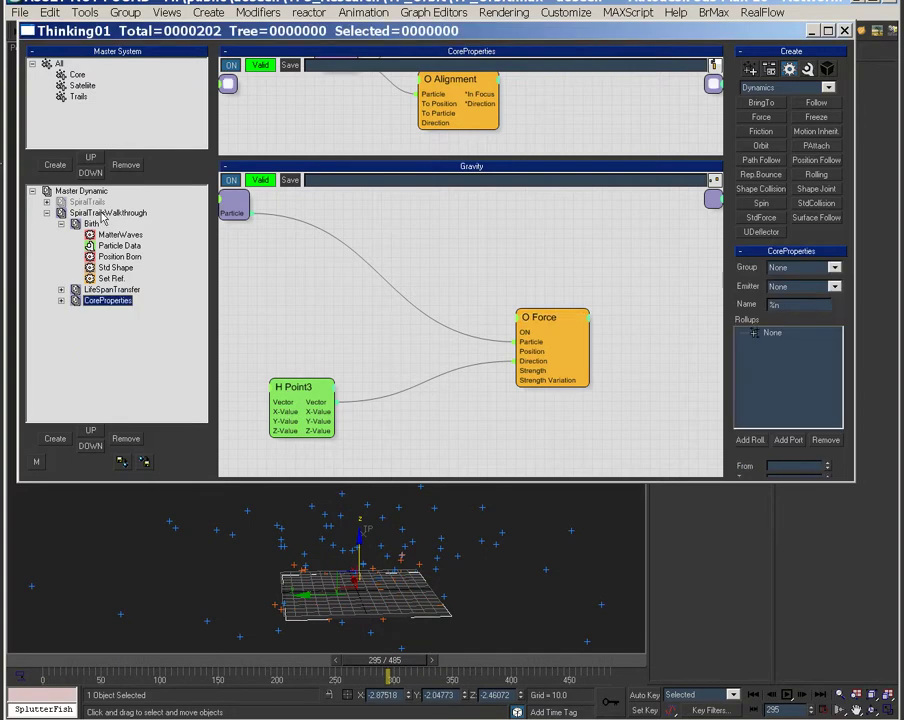
left_click(104, 213)
left_click(68, 438)
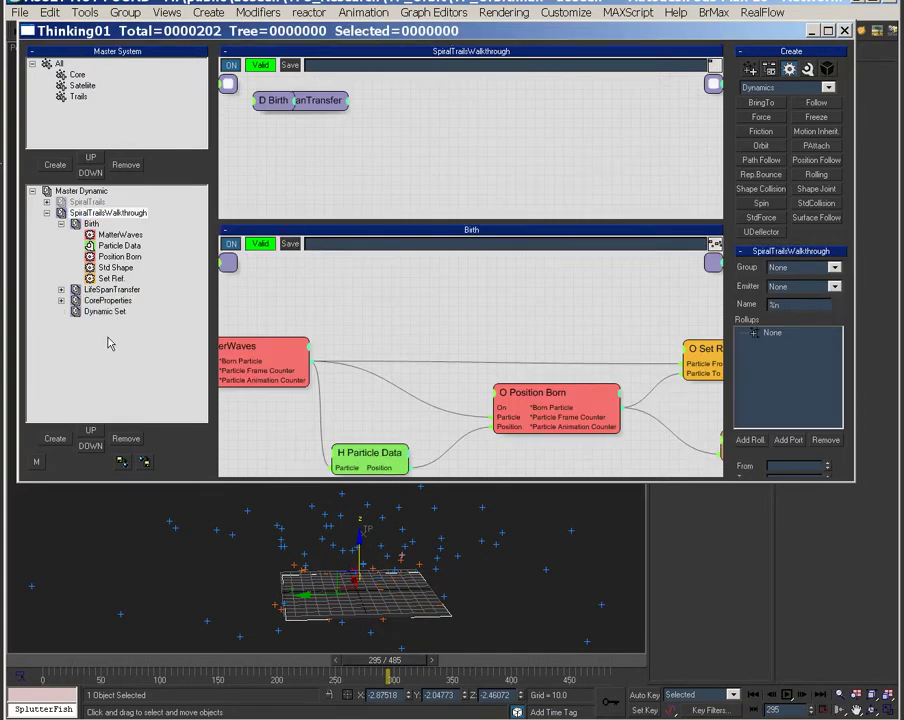
left_click(112, 312)
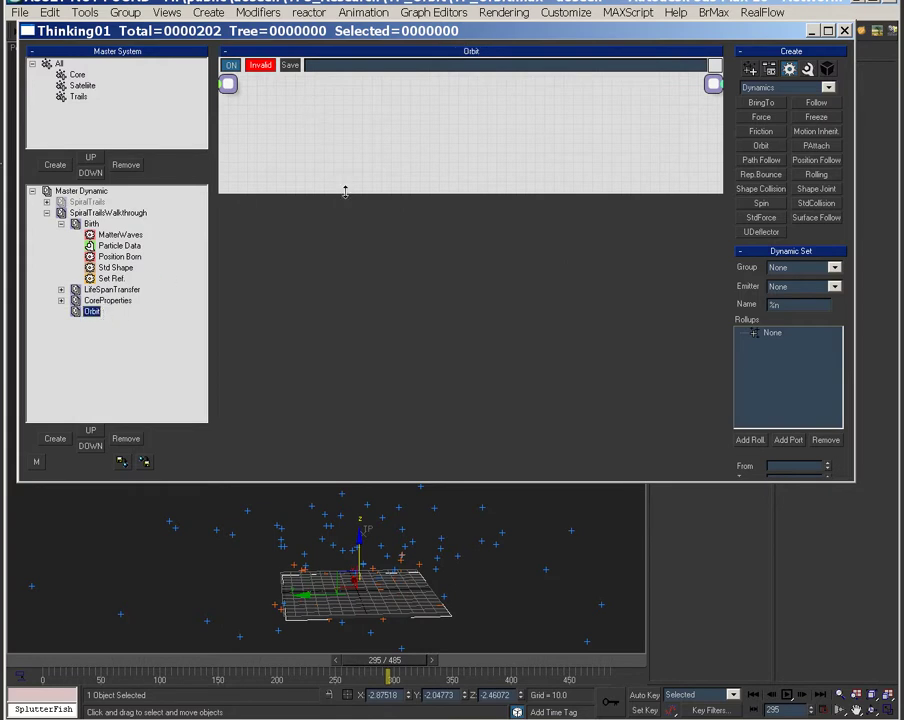
left_click_drag(345, 192, 352, 396)
Add the Satellite group node to the Orbit network and place it at the start of the graph
right_click(223, 169)
mouse_move(300, 176)
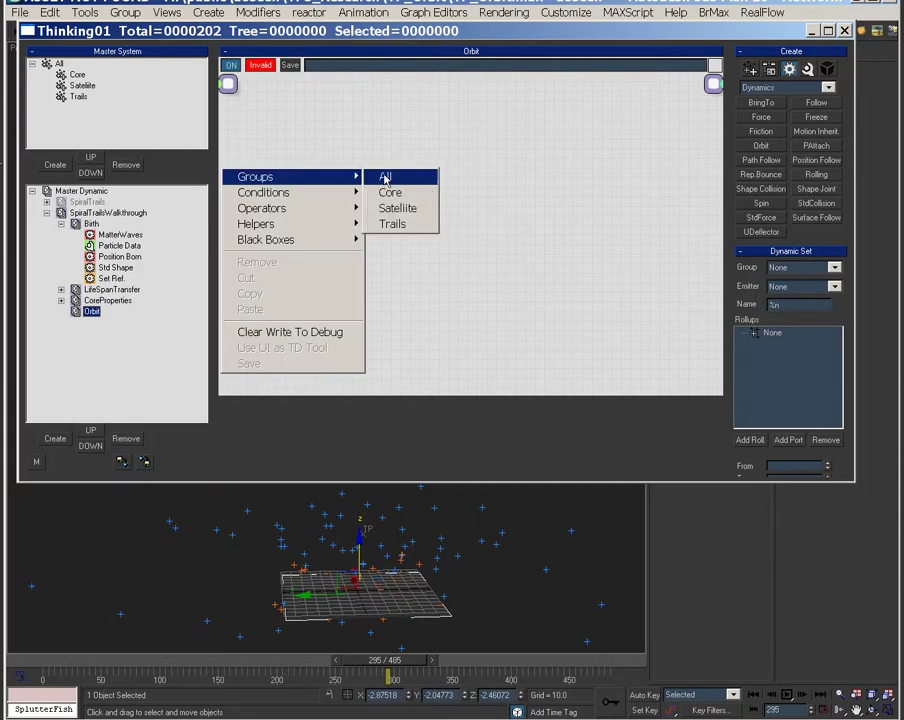
left_click(410, 213)
left_click(318, 186)
left_click_drag(318, 186, 288, 224)
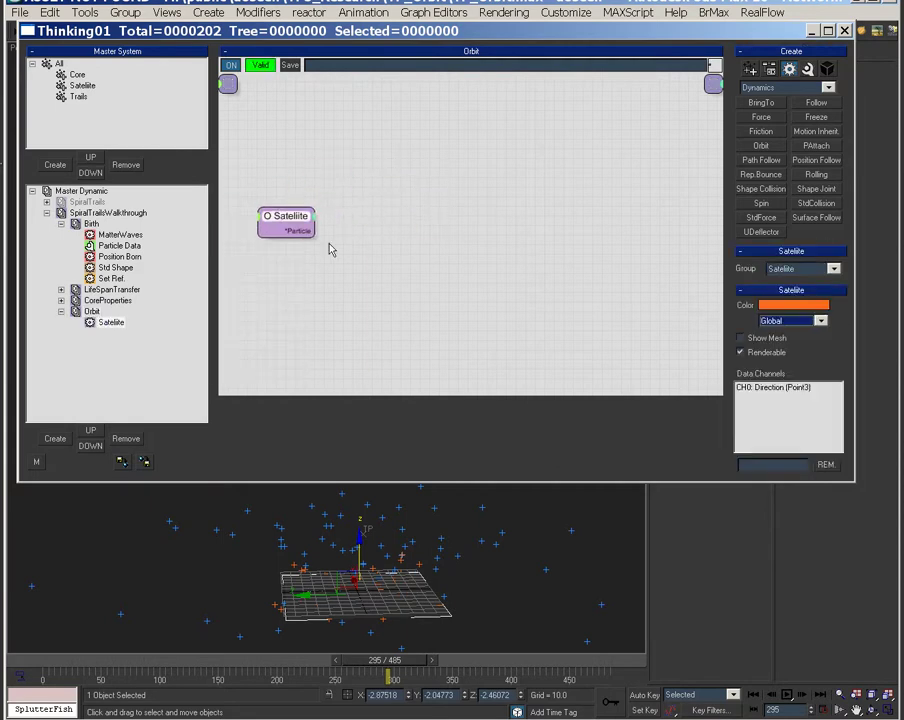
Add a Get Ref. operator to the Orbit network and wire the Satellite group's Particle output into its Particle input
right_click(380, 166)
mouse_move(394, 213)
mouse_move(490, 214)
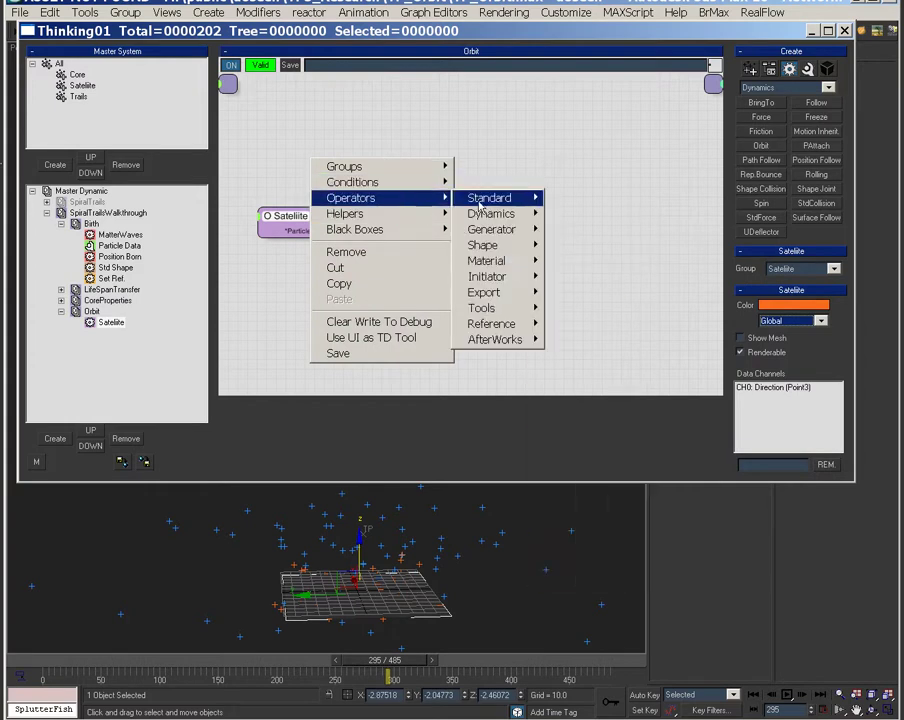
mouse_move(521, 312)
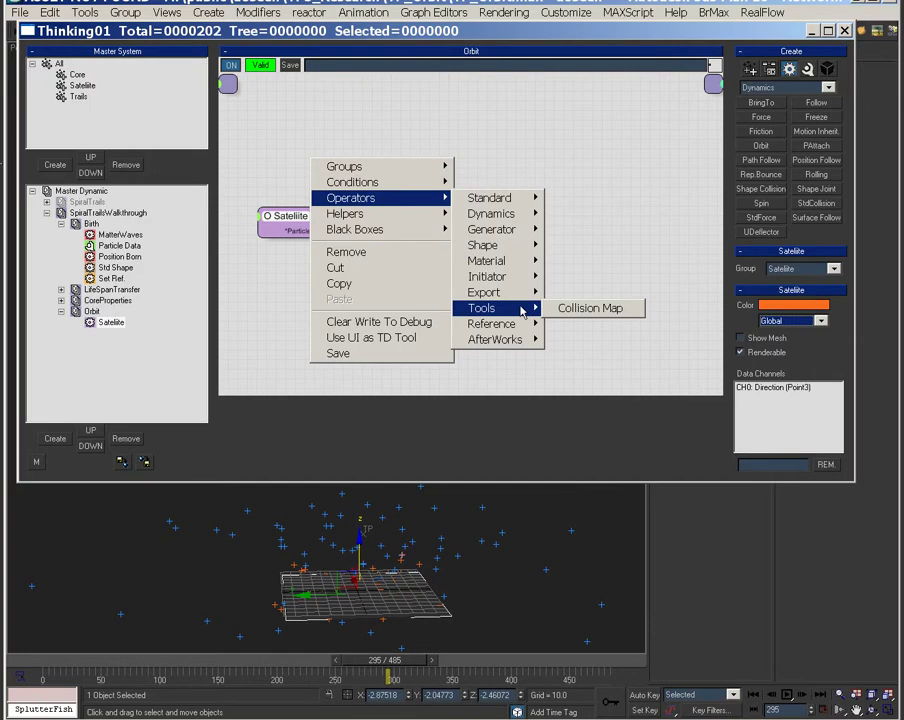
left_click(595, 340)
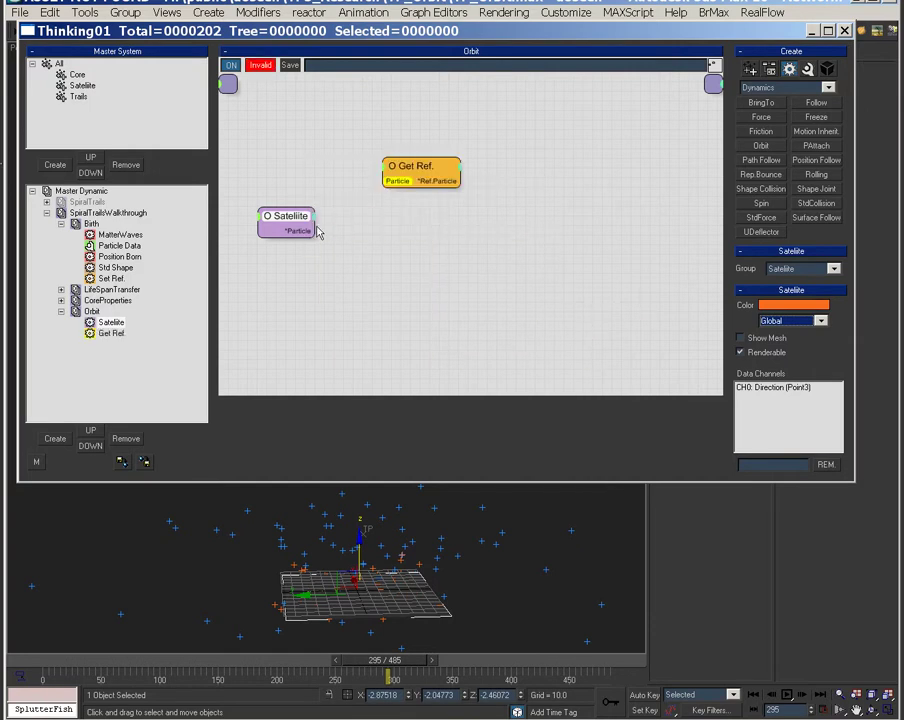
left_click_drag(314, 216, 386, 181)
Add a Particle Data helper and wire Get Ref.'s Ref.Particle output into its Particle input
right_click(434, 178)
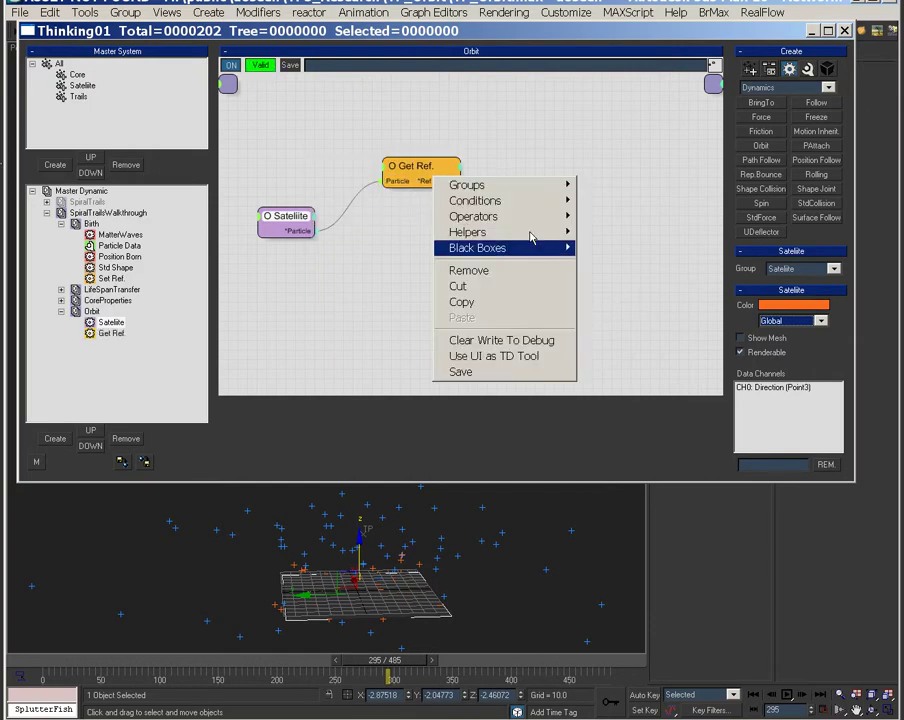
mouse_move(467, 232)
mouse_move(611, 232)
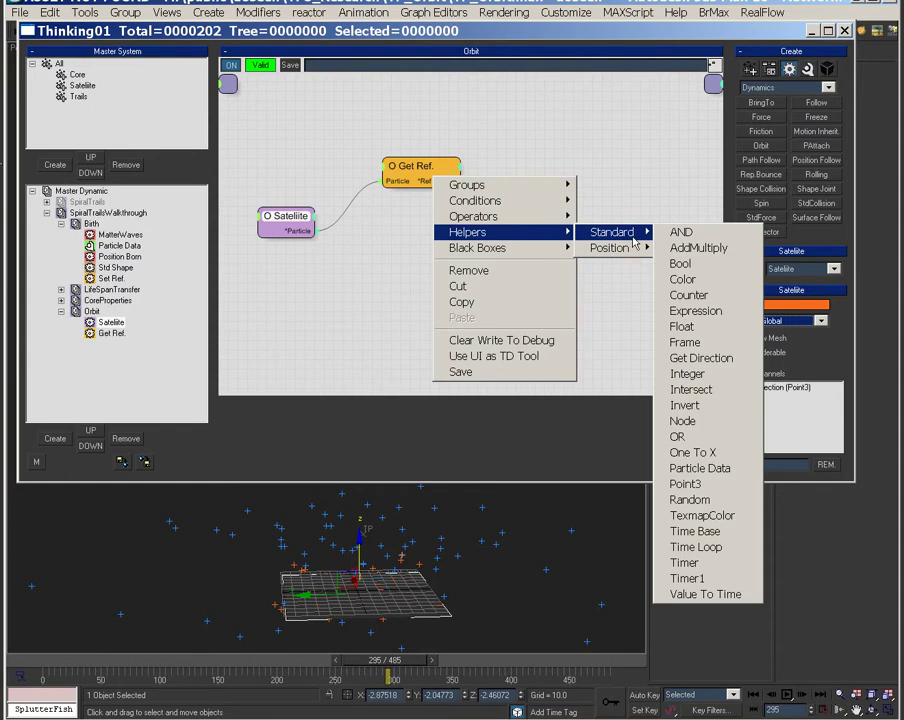
left_click(727, 476)
left_click_drag(459, 181, 541, 171)
left_click(549, 199)
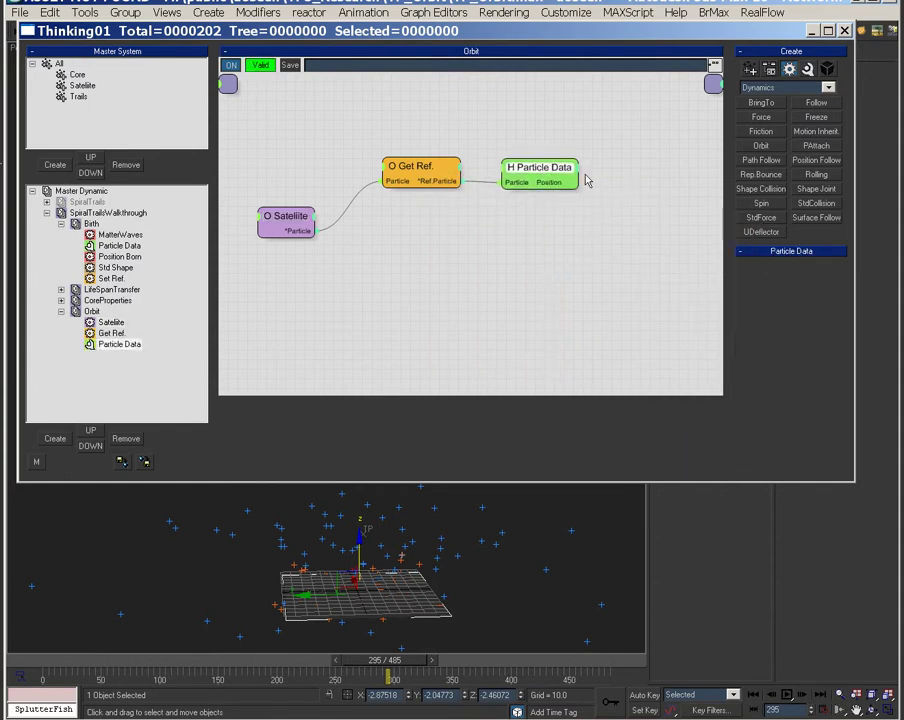
Add an Orbit operator, feed it Satellite's Particle and Particle Data's Position outputs, and scrub the timeline to preview the motion
right_click_drag(597, 222, 457, 216)
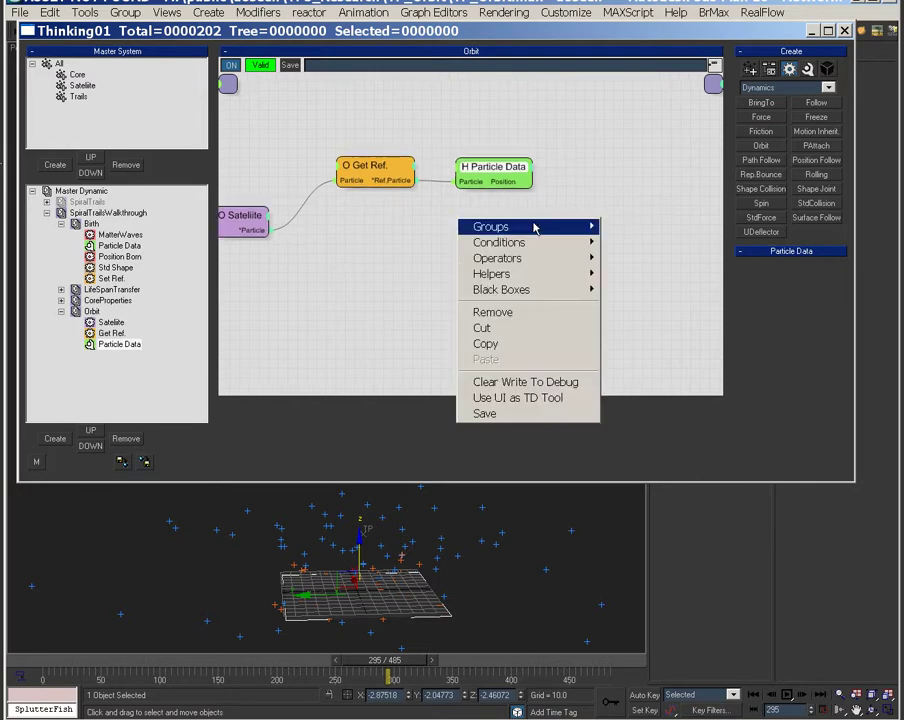
mouse_move(548, 262)
mouse_move(640, 272)
left_click(757, 369)
left_click_drag(528, 242, 270, 231)
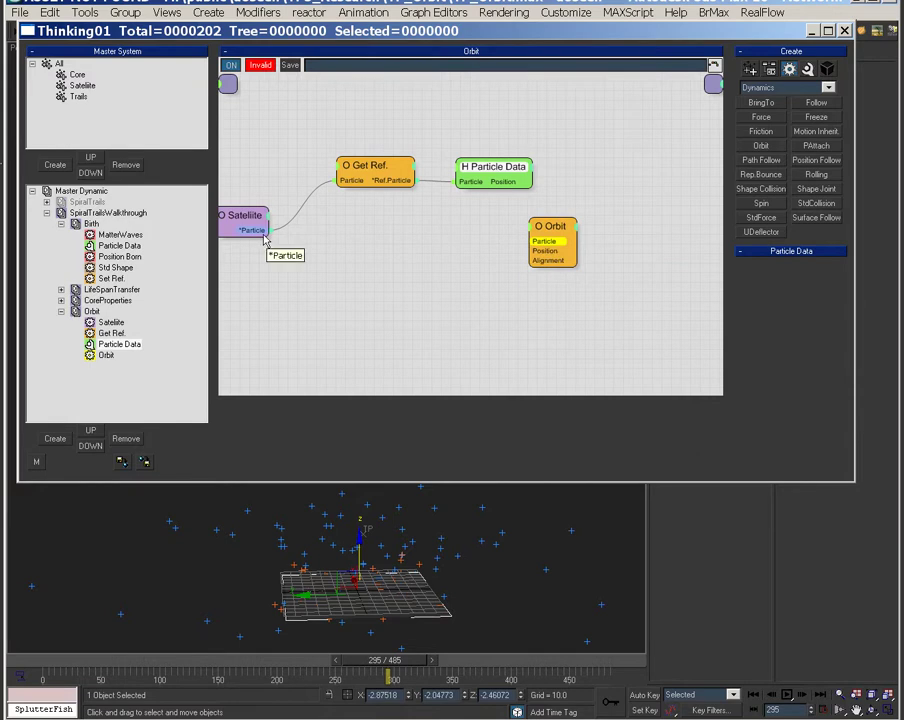
left_click_drag(553, 226, 620, 214)
left_click_drag(532, 181, 652, 230)
left_click_drag(55, 663, 129, 678)
Switch the Get Ref. operator's reference direction to To Me and scrub the timeline to preview the satellites
left_click(366, 167)
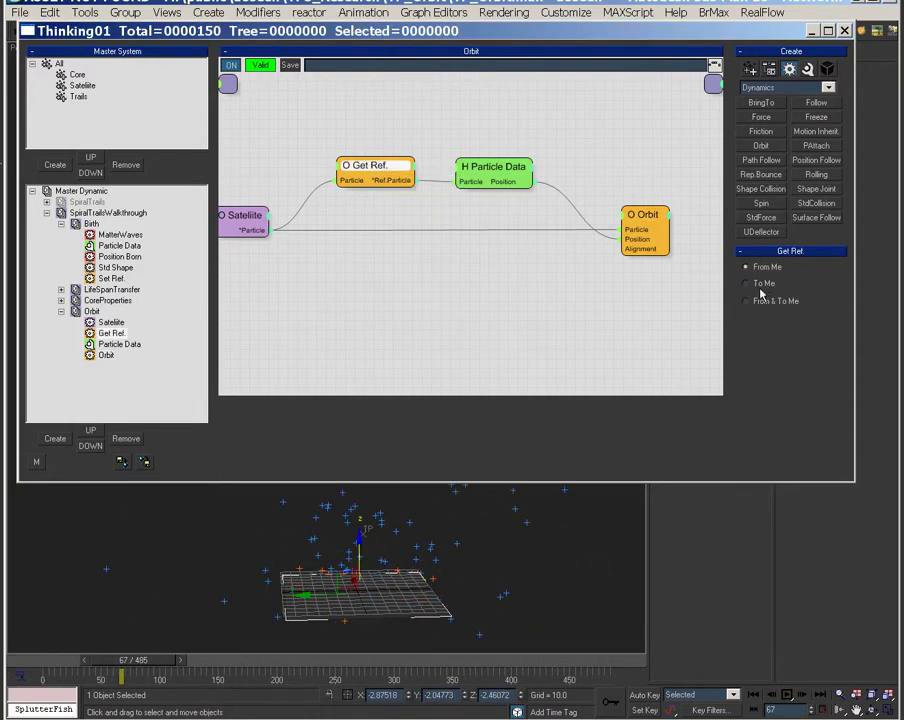
left_click_drag(72, 660, 237, 680)
left_click_drag(106, 678, 129, 665)
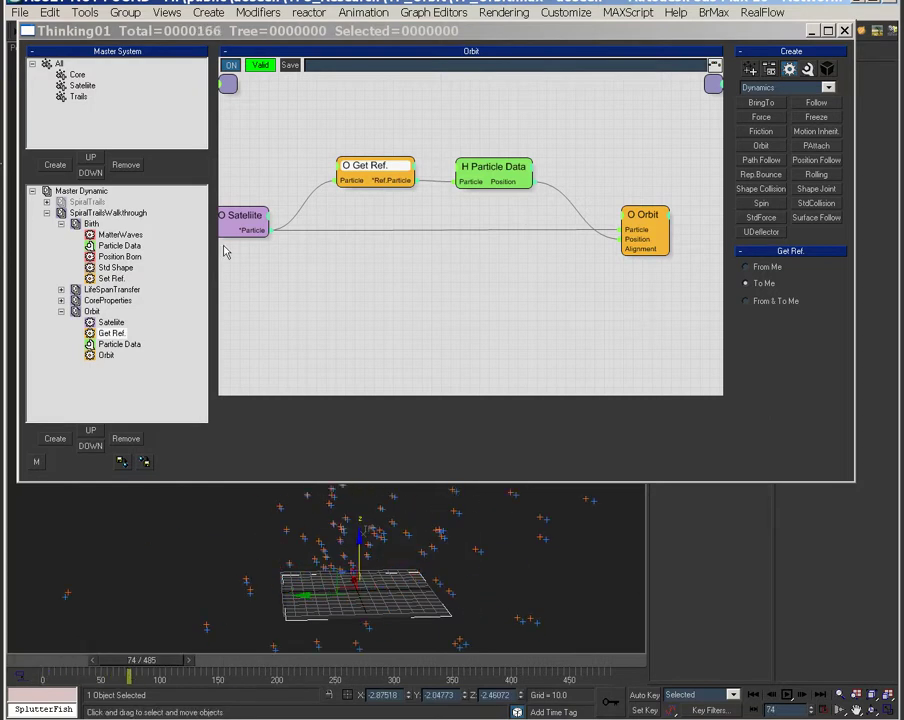
Expose the Satellite group's Age output, add an AddMultiply helper, and wire Age into its ValueA input
right_click(266, 230)
left_click(248, 288)
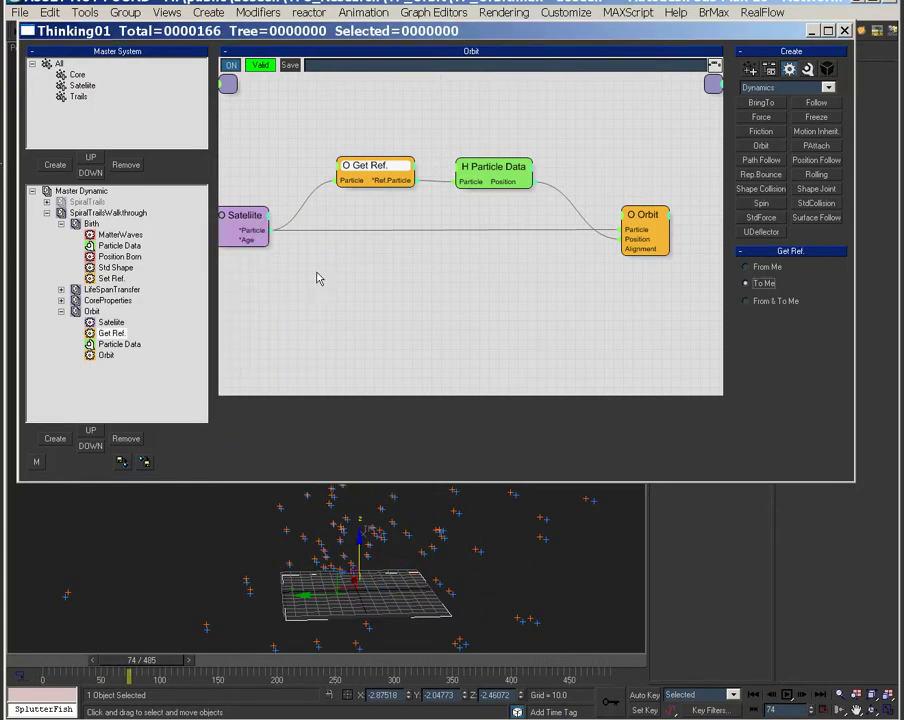
right_click(274, 263)
mouse_move(352, 317)
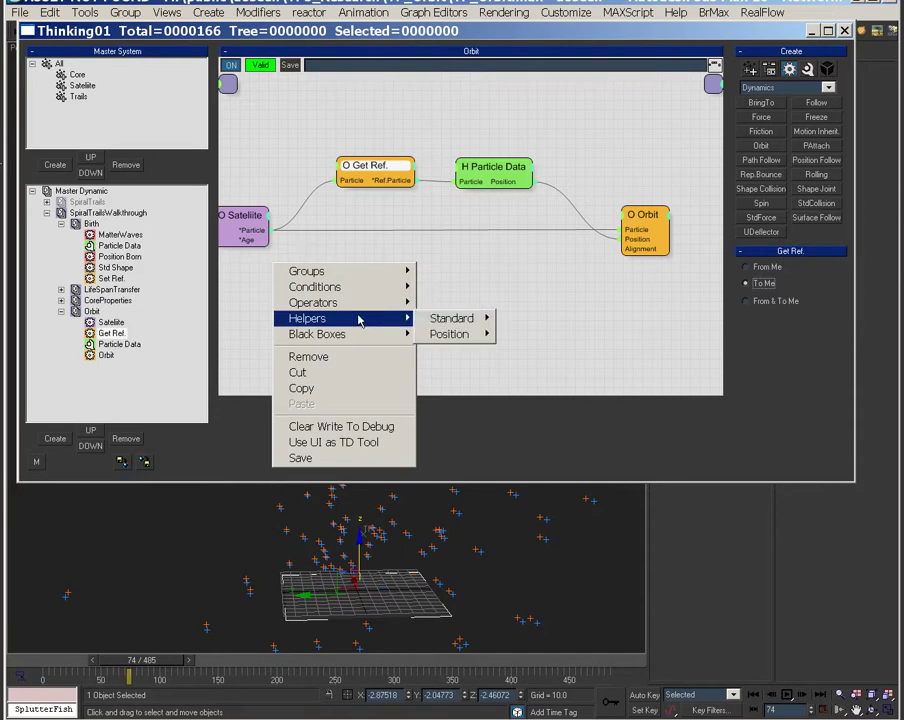
mouse_move(452, 318)
left_click(526, 333)
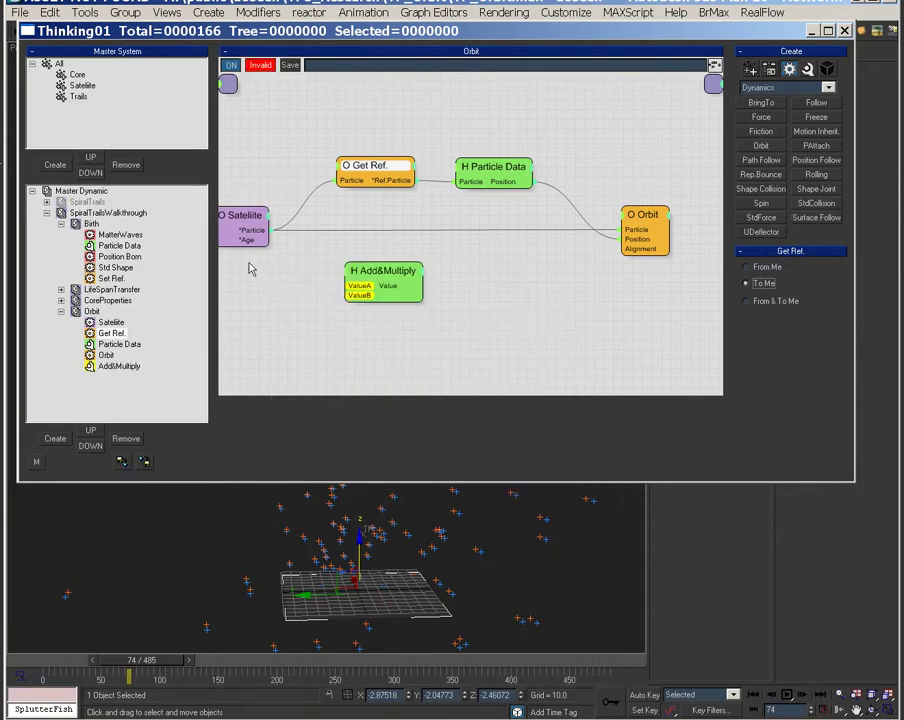
left_click_drag(256, 242, 356, 286)
Add a Float helper below the Satellite node and wire its Value output into Add&Multiply's ValueB input
right_click(186, 310)
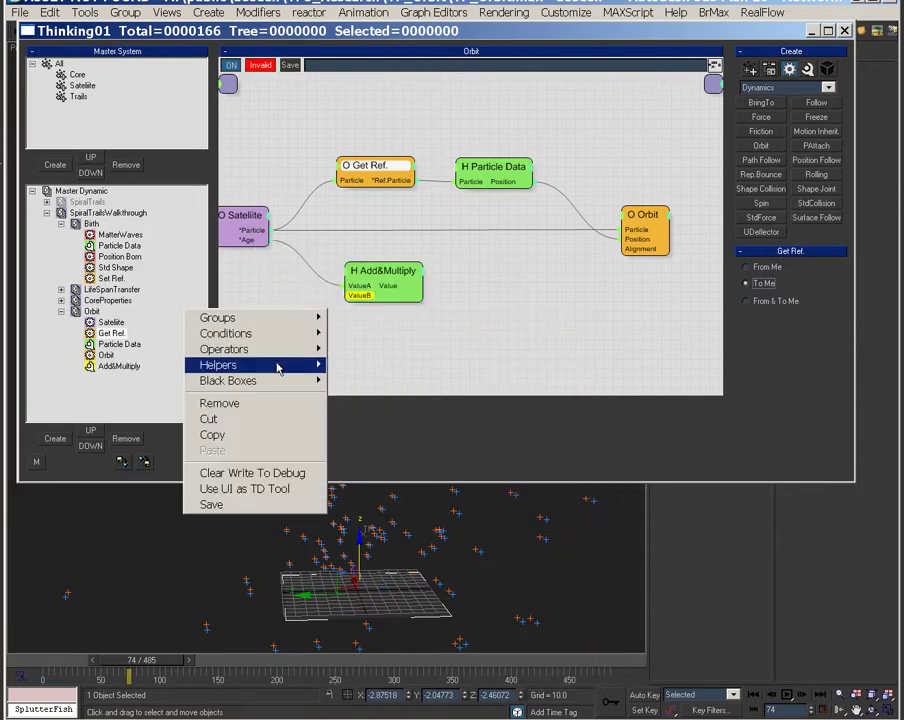
mouse_move(288, 368)
mouse_move(362, 365)
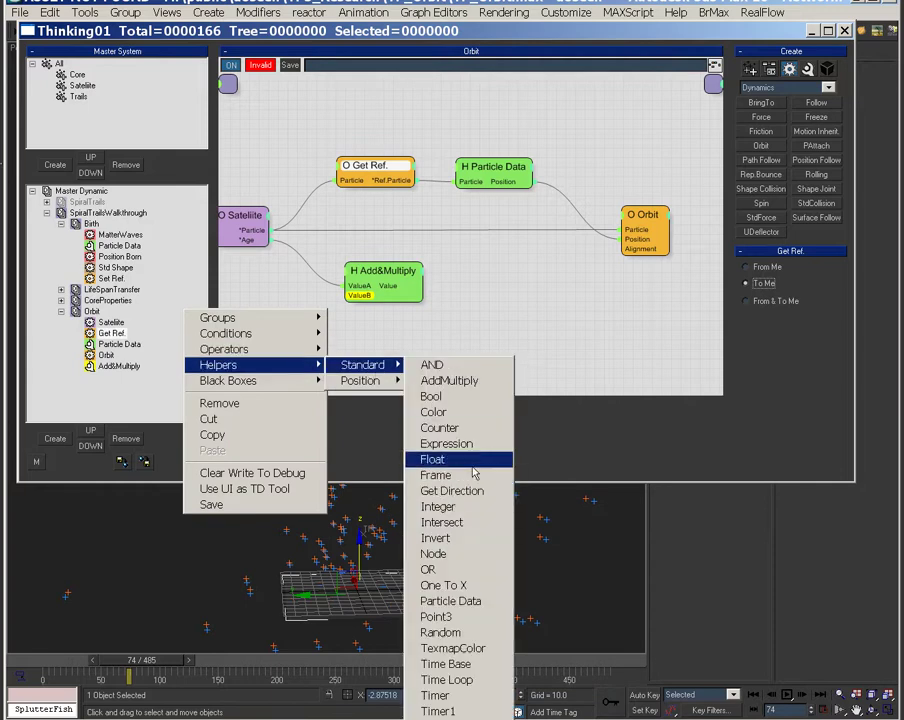
left_click(432, 460)
left_click_drag(293, 337, 357, 297)
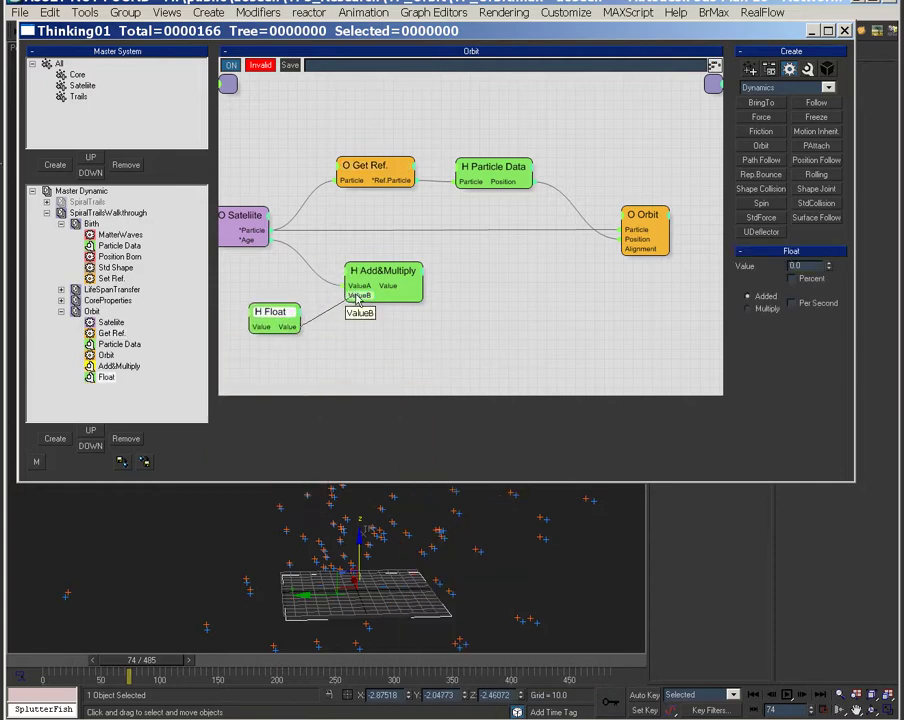
Expose the Orbit operator's Phase input and set its Distance to 60
right_click(625, 224)
left_click(598, 352)
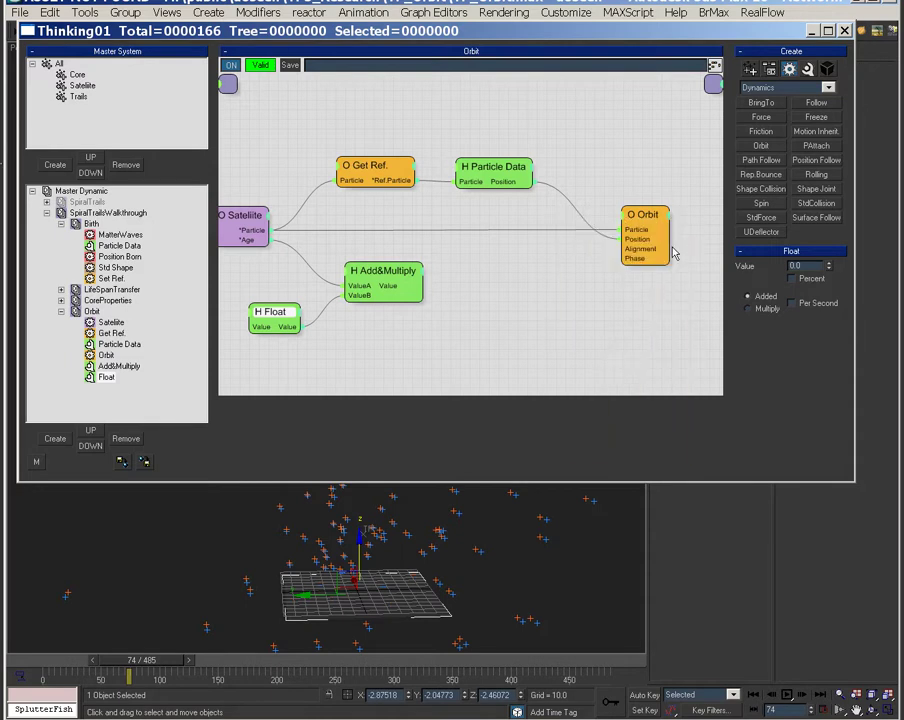
left_click(632, 242)
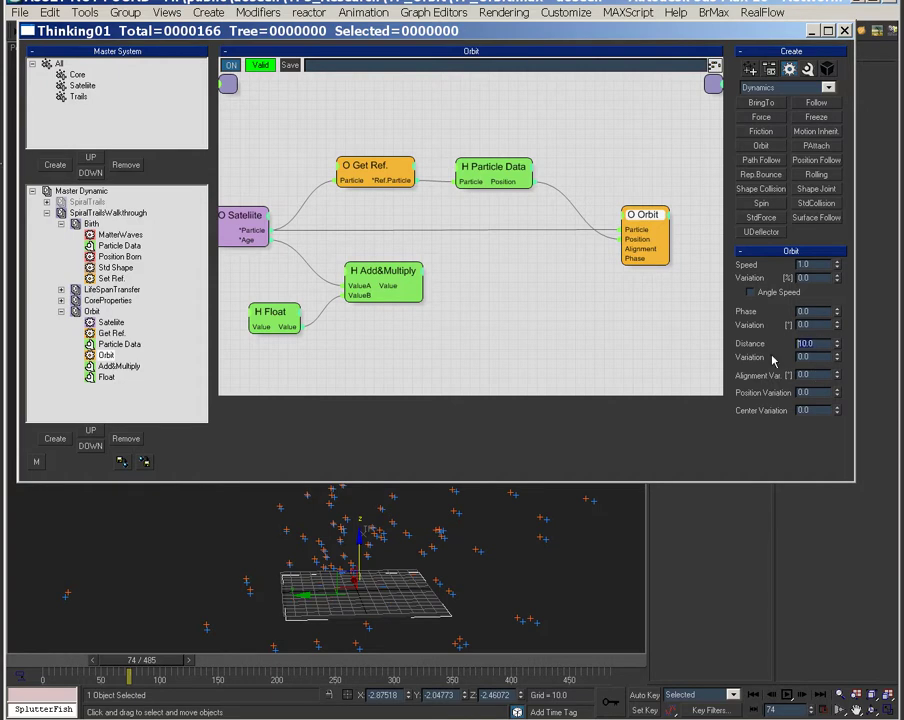
key("Return")
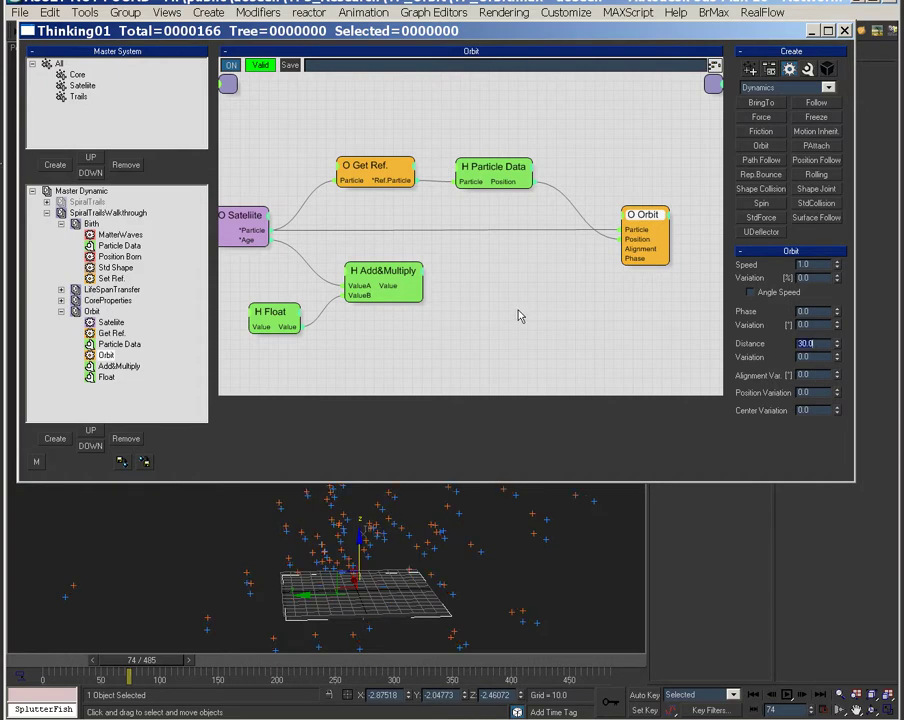
key("Return")
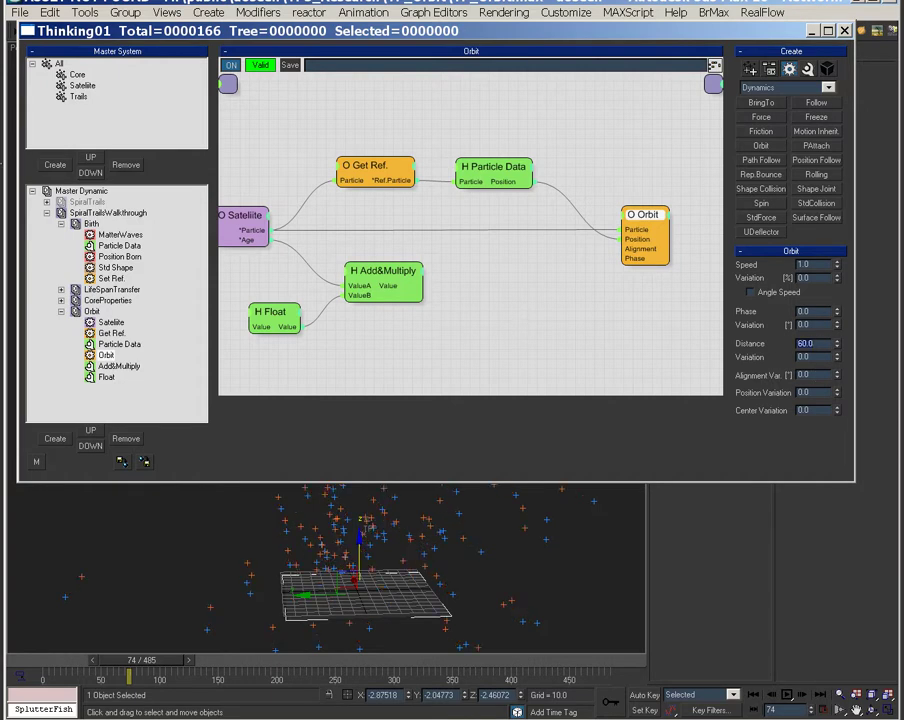
Set the Orbit operator's Speed to 0 and adjust its Phase to 1130 to preview the rotation around the cores
left_click(805, 264)
type("0")
key("Return")
left_click_drag(840, 312, 850, 344)
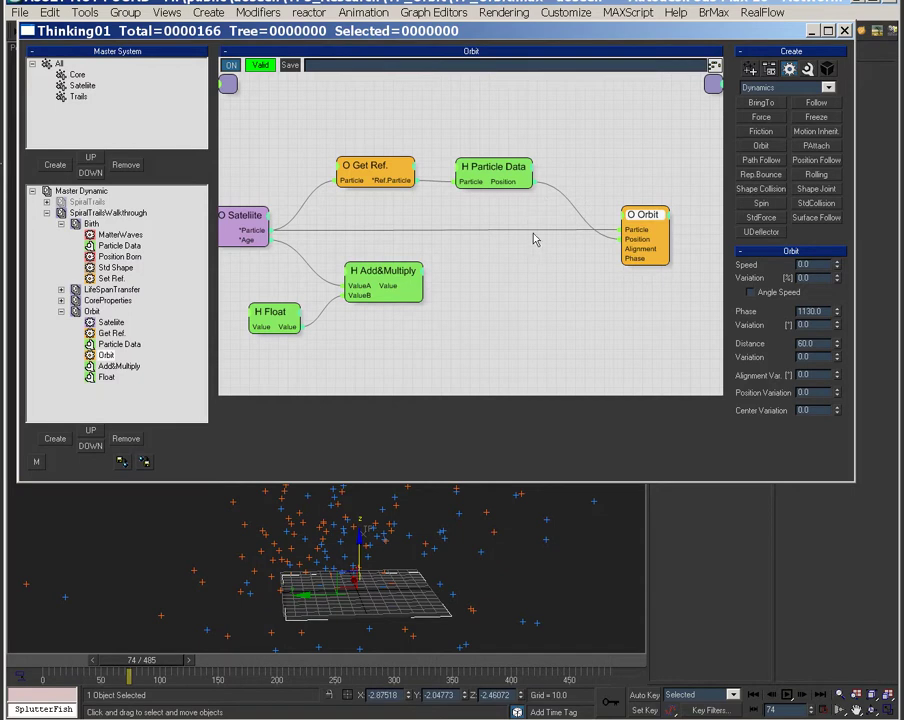
Expose Particle Data's Alignment output and wire it into the Orbit operator's Alignment input
left_click(530, 181)
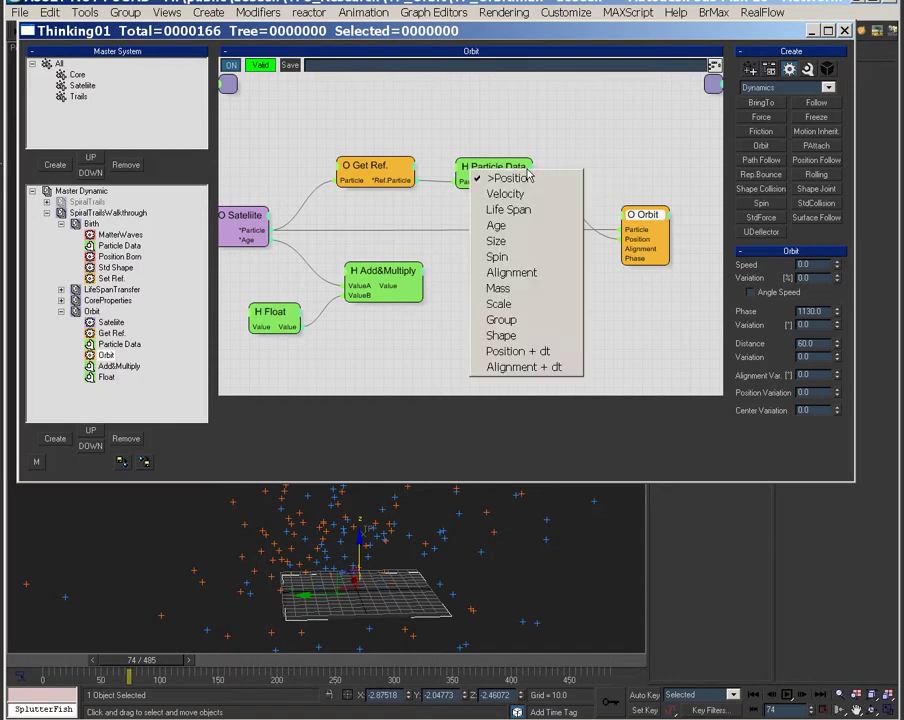
left_click(536, 273)
left_click(628, 220)
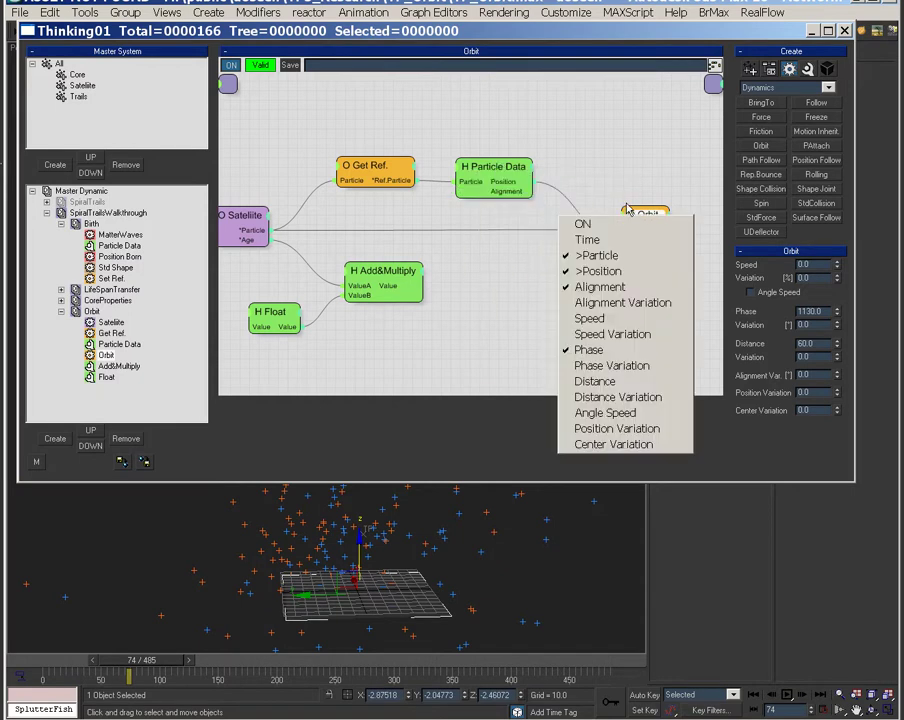
left_click(516, 214)
left_click_drag(530, 190, 652, 250)
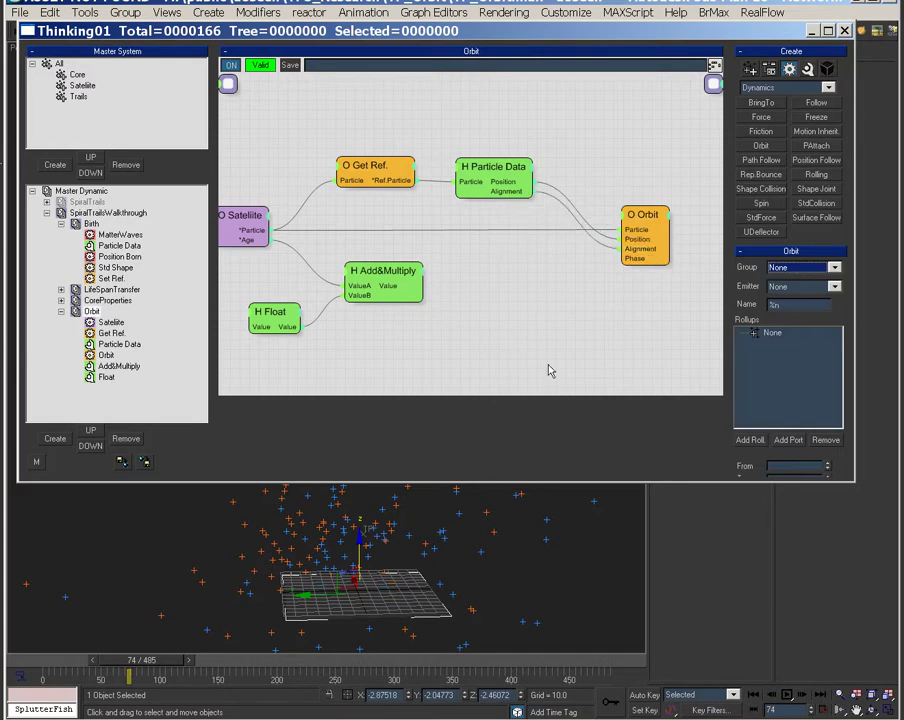
Set Add&Multiply to A * B and add the Math black box sin, fed by Add&Multiply's Value output
left_click_drag(141, 660, 50, 690)
left_click(376, 282)
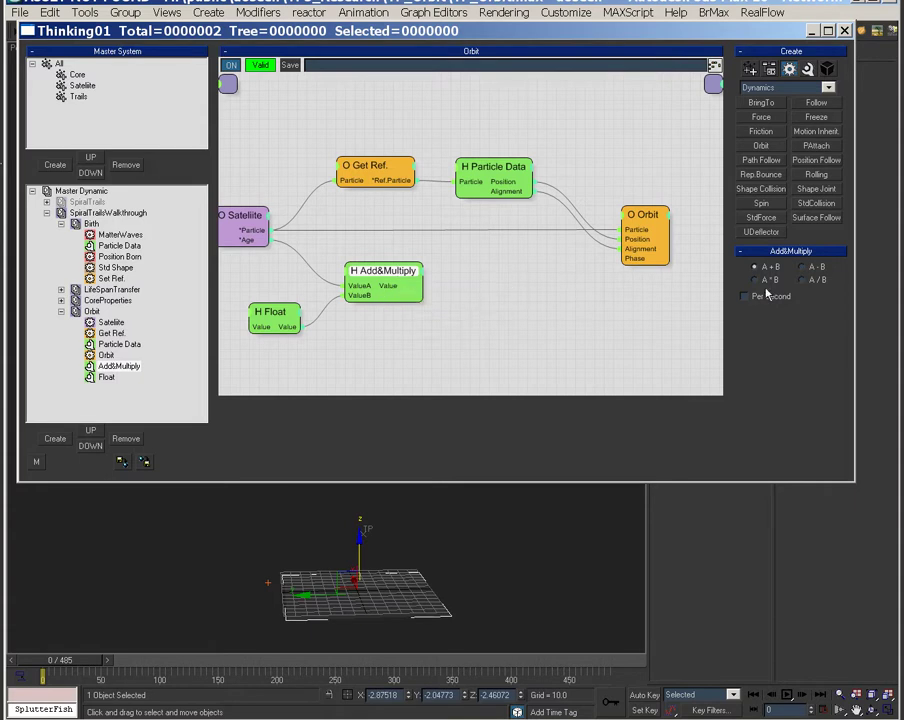
right_click(396, 286)
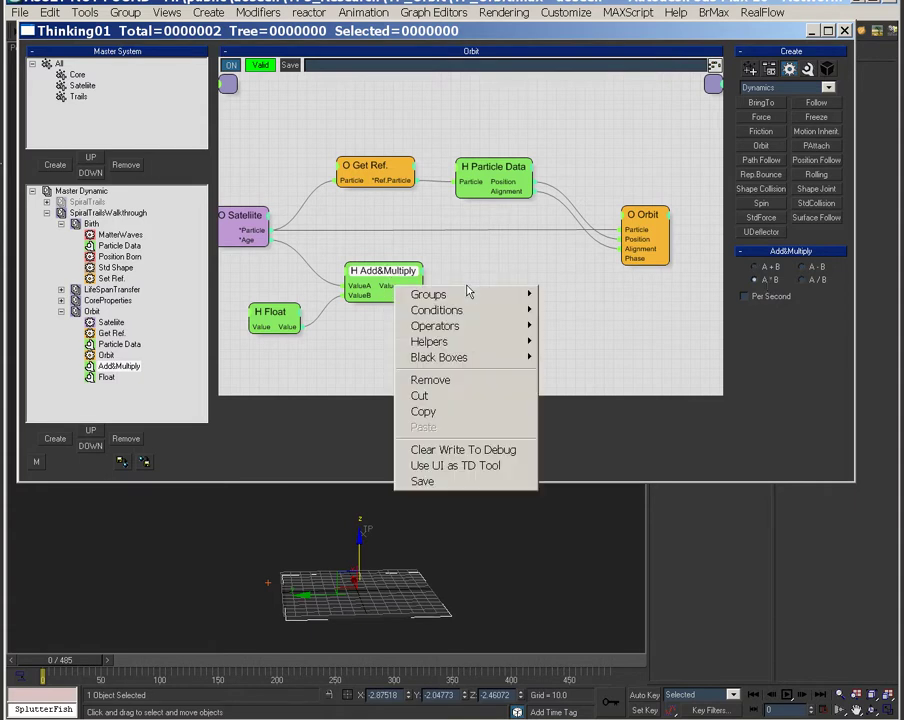
mouse_move(466, 341)
mouse_move(571, 341)
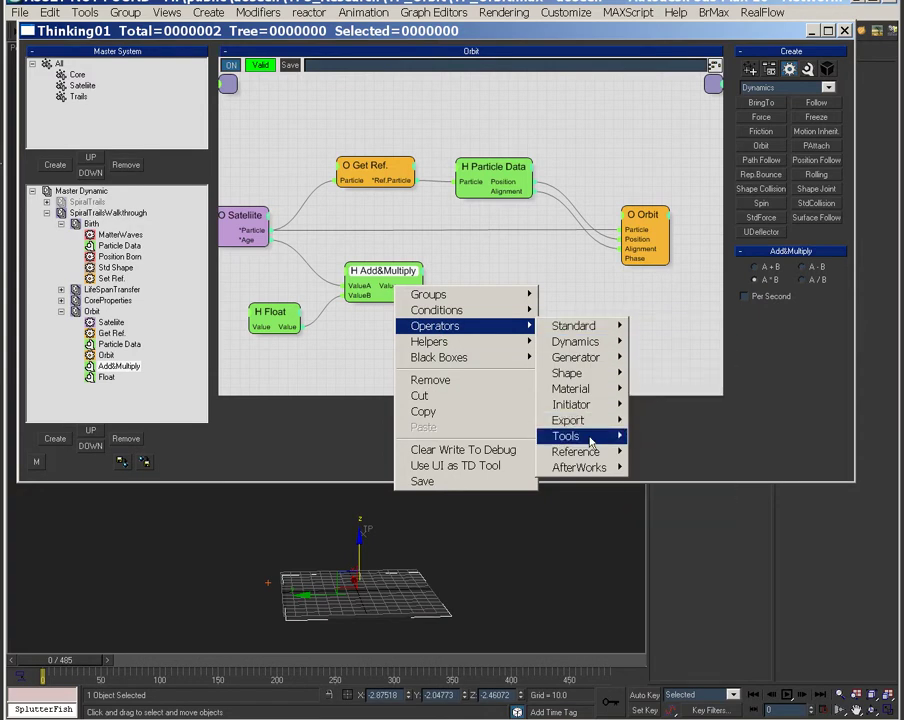
mouse_move(440, 357)
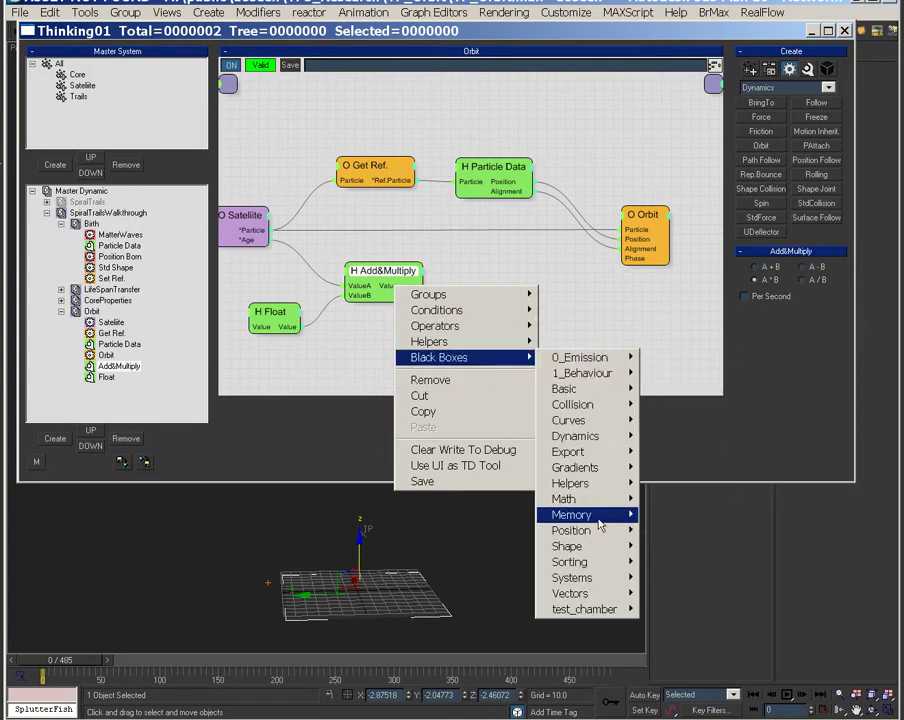
mouse_move(600, 498)
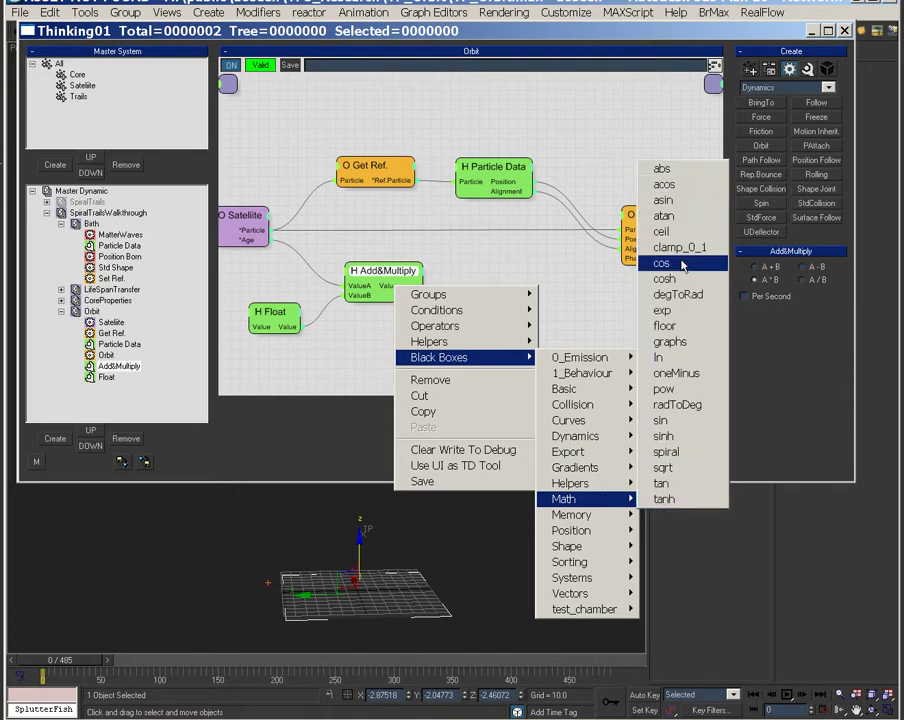
left_click(676, 421)
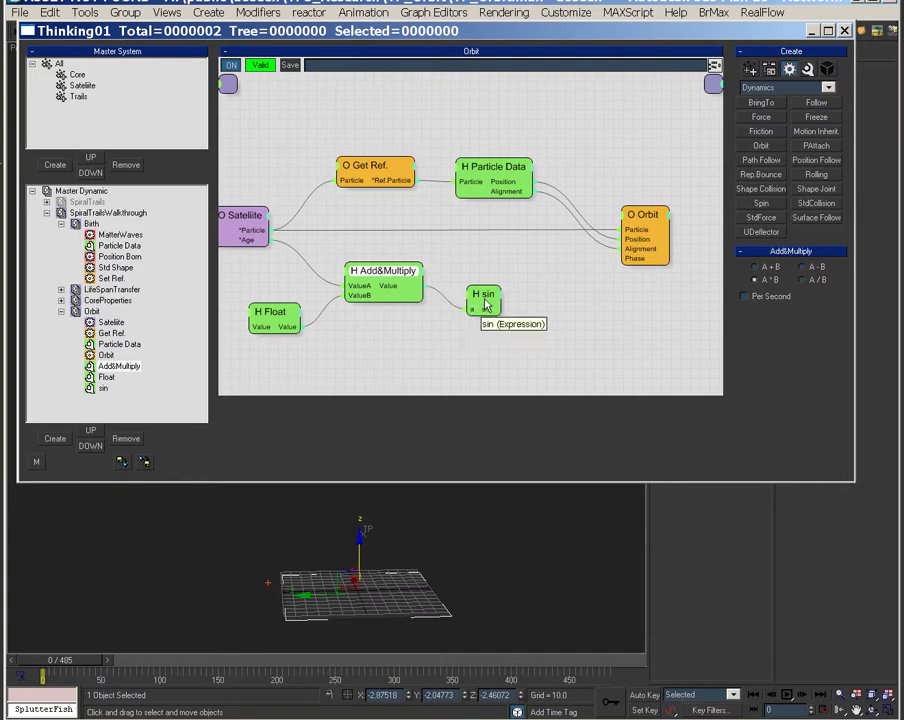
left_click_drag(482, 306, 473, 286)
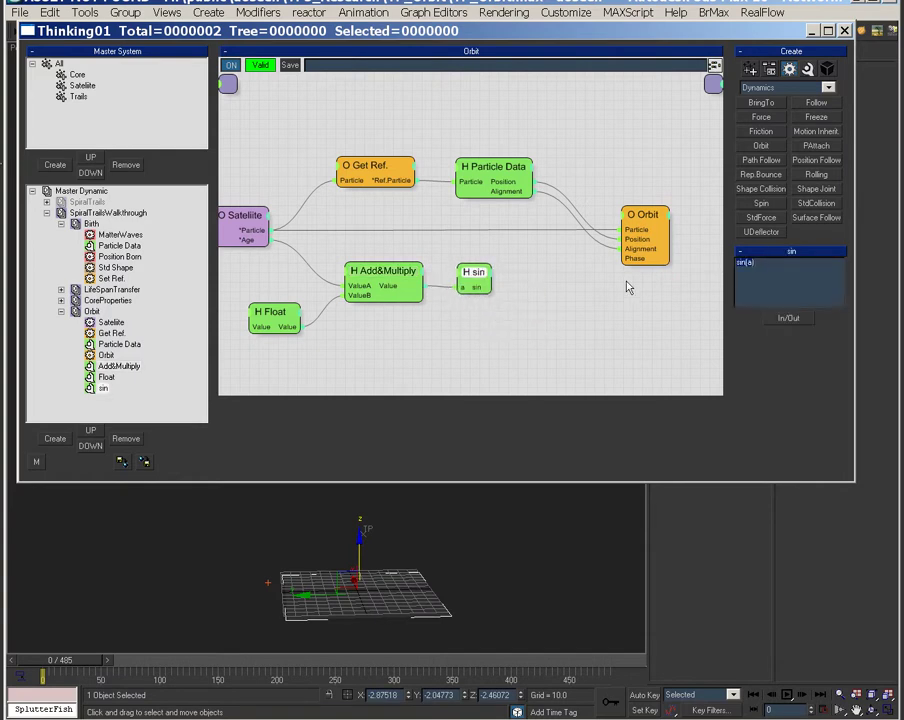
left_click_drag(468, 272, 471, 271)
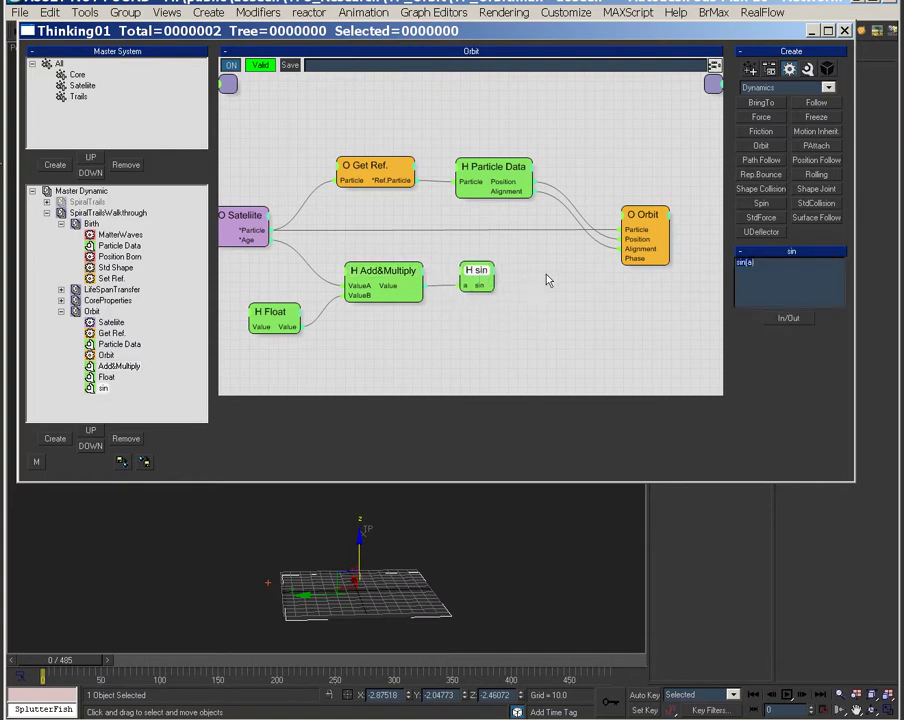
Insert a Float helper between sin and the Orbit operator's Phase input, set to Multiply with a Value of 900, and preview the animation
right_click(475, 275)
mouse_move(576, 330)
mouse_move(655, 330)
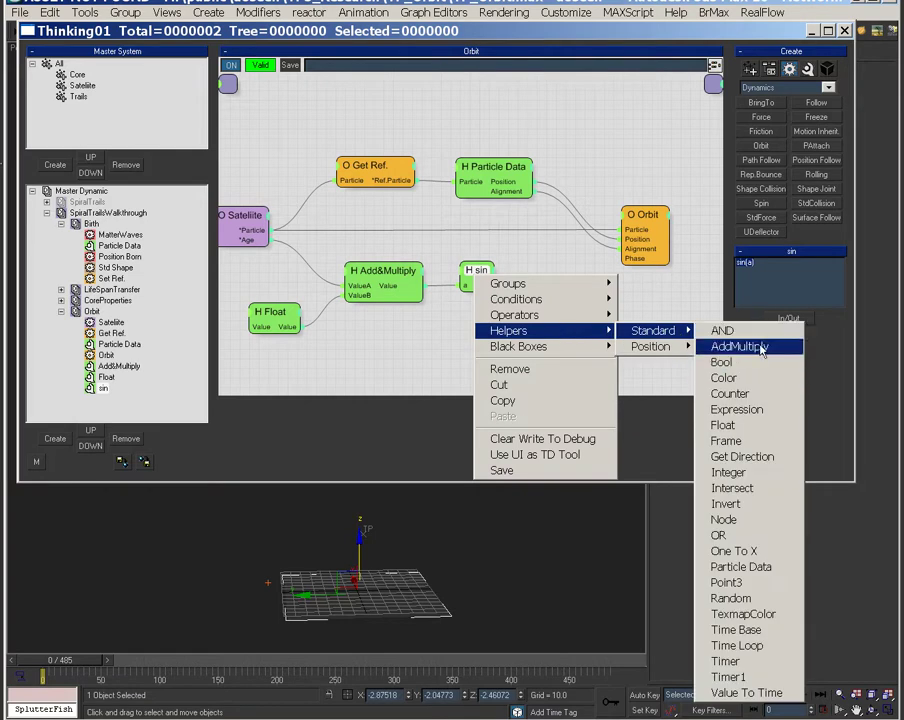
left_click(752, 424)
left_click_drag(562, 302, 626, 258)
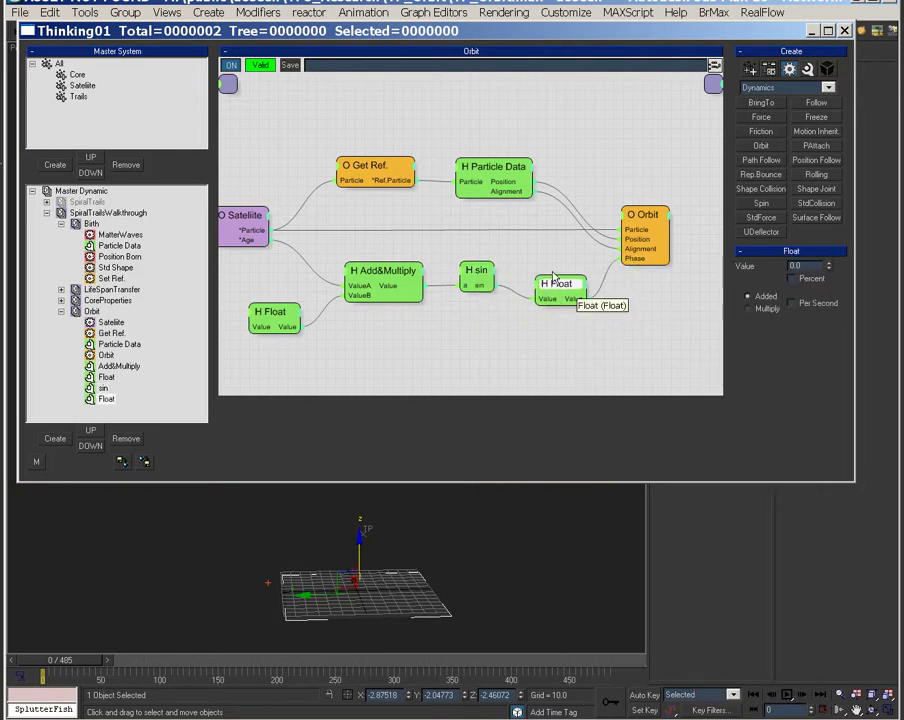
mouse_move(553, 282)
left_mouse_down()
mouse_move(549, 268)
mouse_move(568, 276)
left_mouse_up()
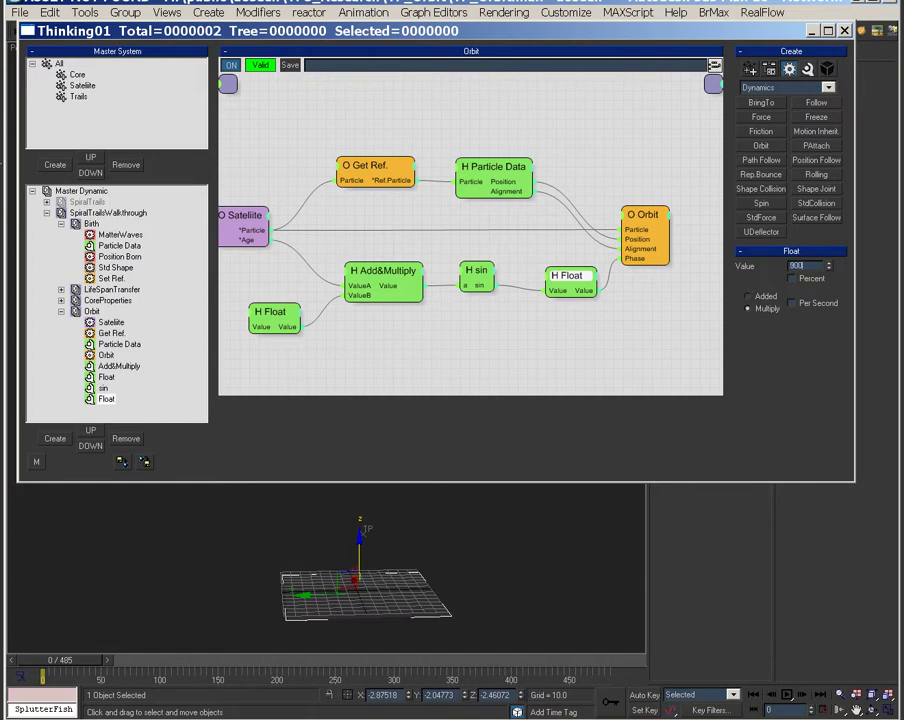
left_click_drag(74, 668, 300, 675)
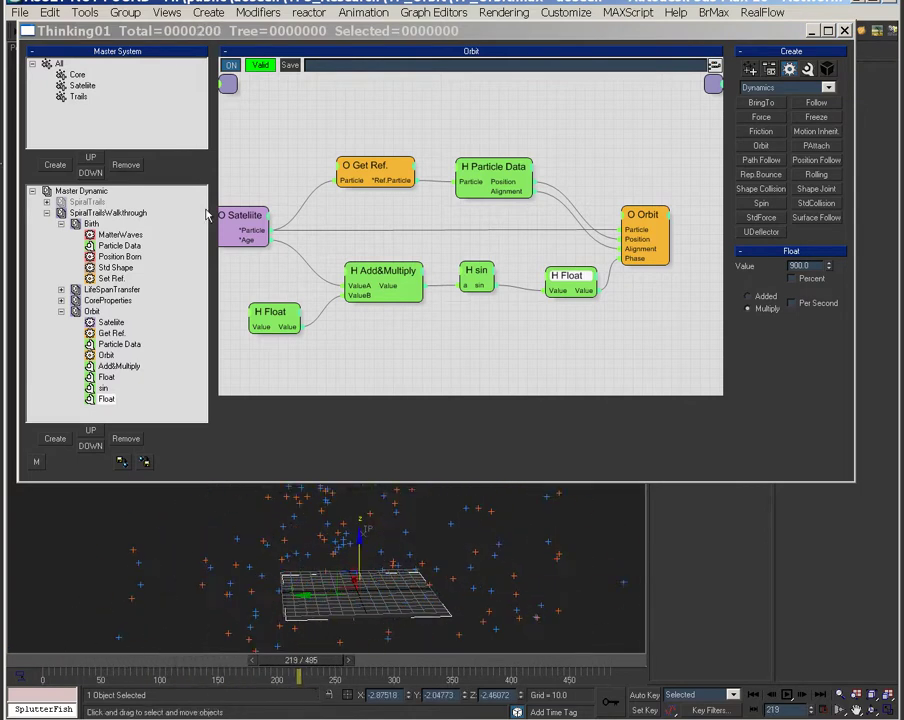
Create a new dynamic set under SpiralTrailsWalkthrough and name it Trails
left_click(61, 312)
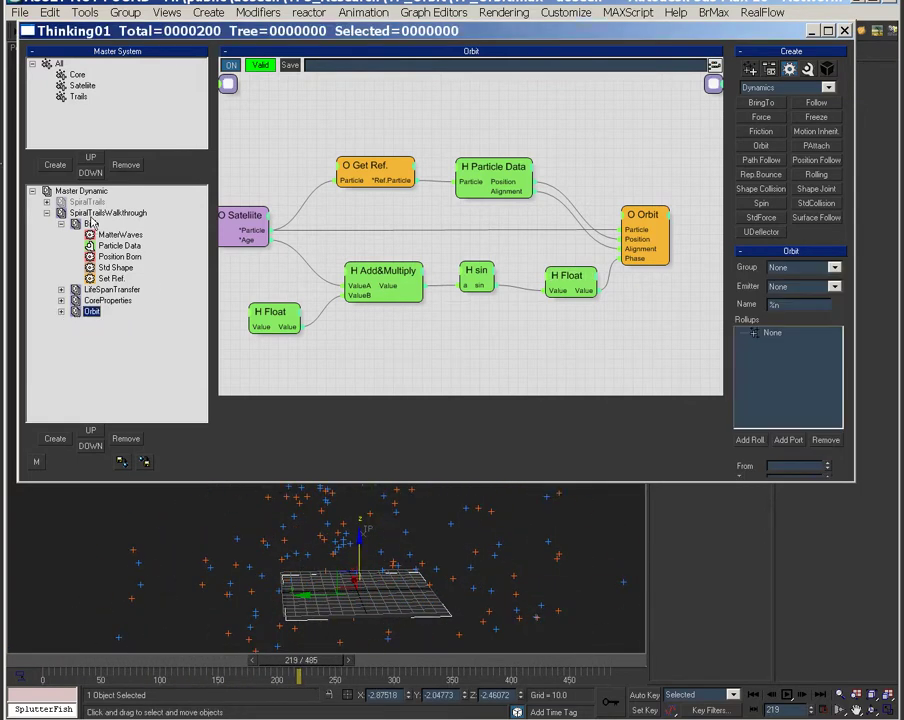
double_click(89, 220)
left_click(55, 438)
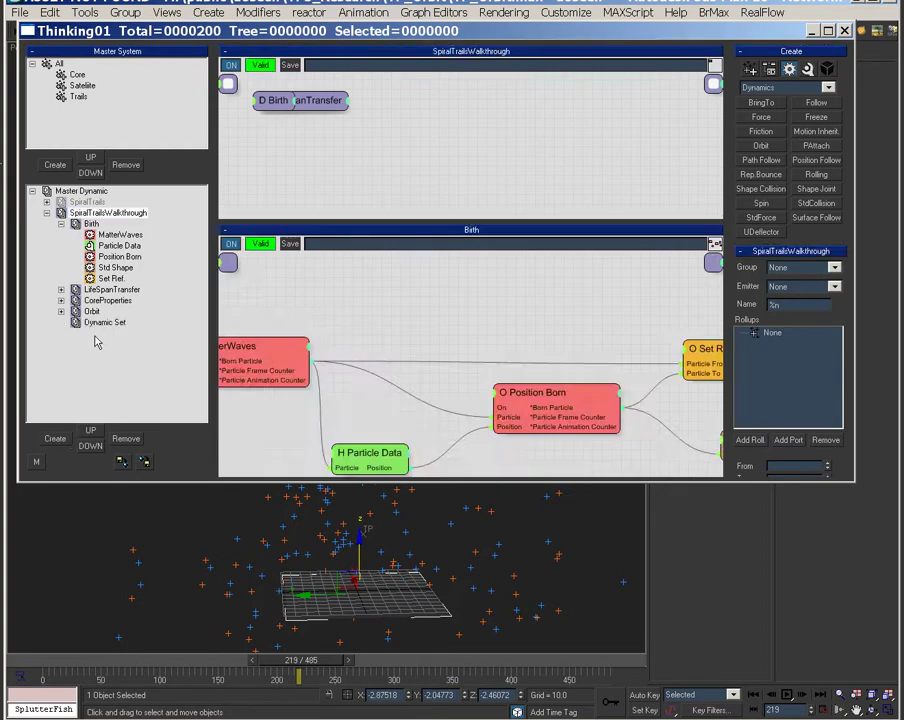
double_click(106, 322)
left_click(103, 322)
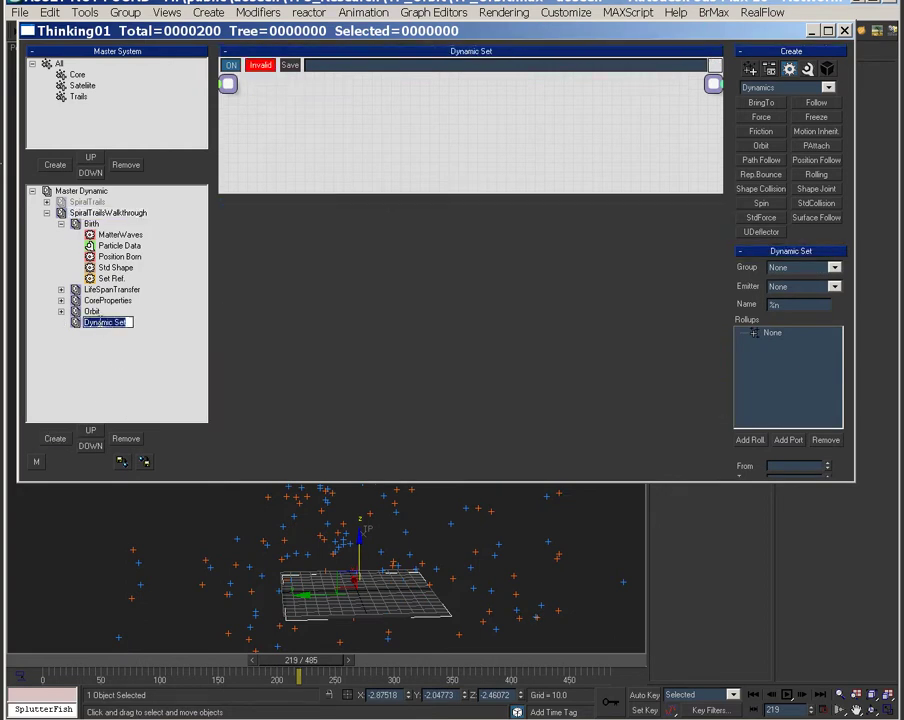
type("Trails")
key("Return")
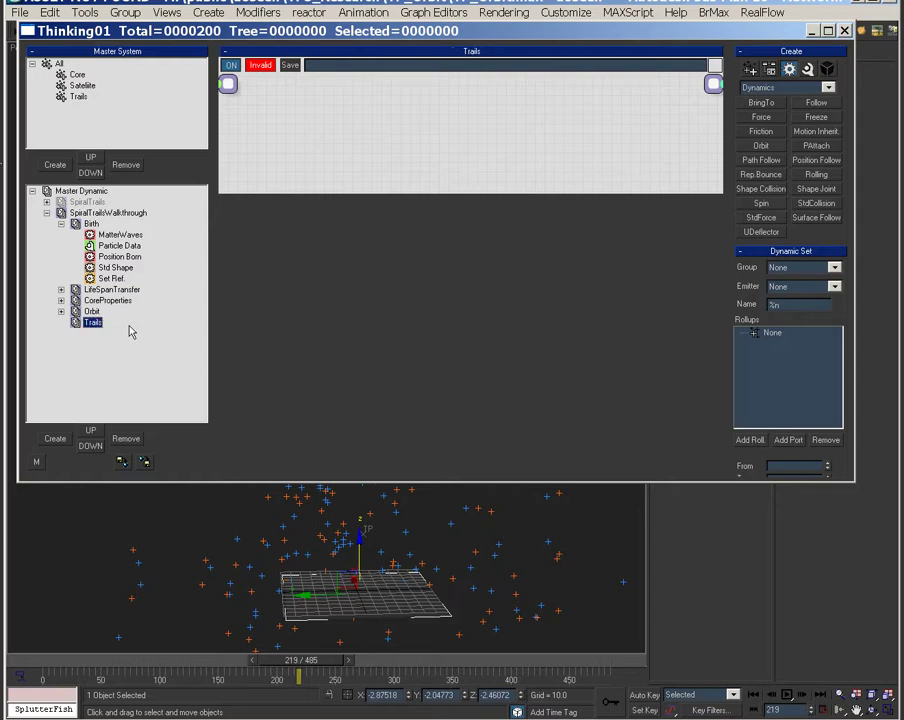
Enlarge the Trails set's node area and add the Satellite group node to it
left_click_drag(291, 193, 291, 437)
right_click(310, 176)
mouse_move(290, 180)
left_click(420, 212)
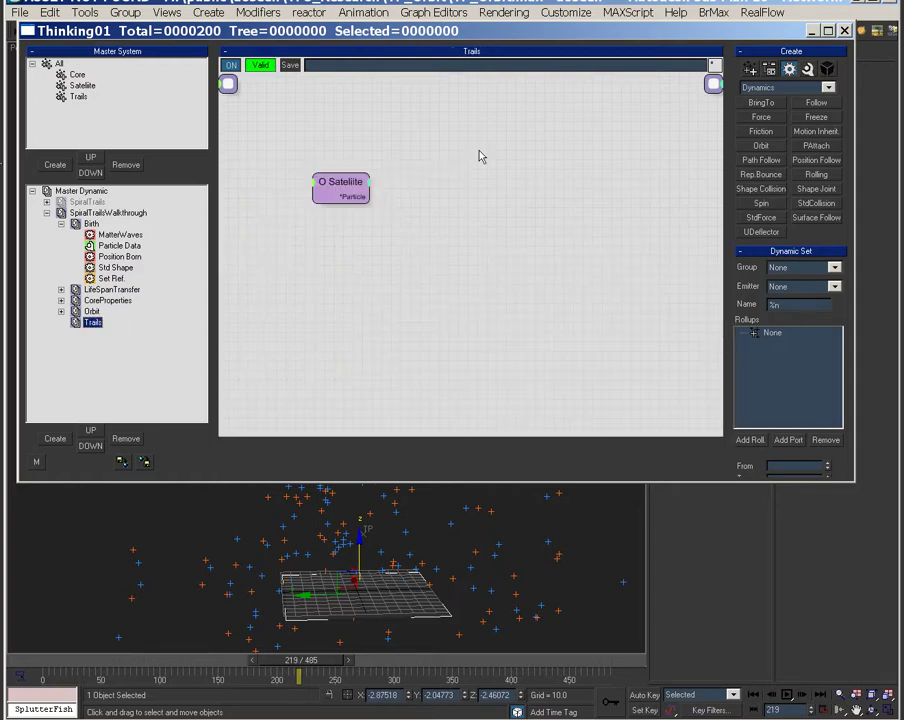
Add a MatterWaves generator and wire the Satellite node's Particle output into its Particle input
right_click(408, 153)
mouse_move(516, 208)
mouse_move(596, 208)
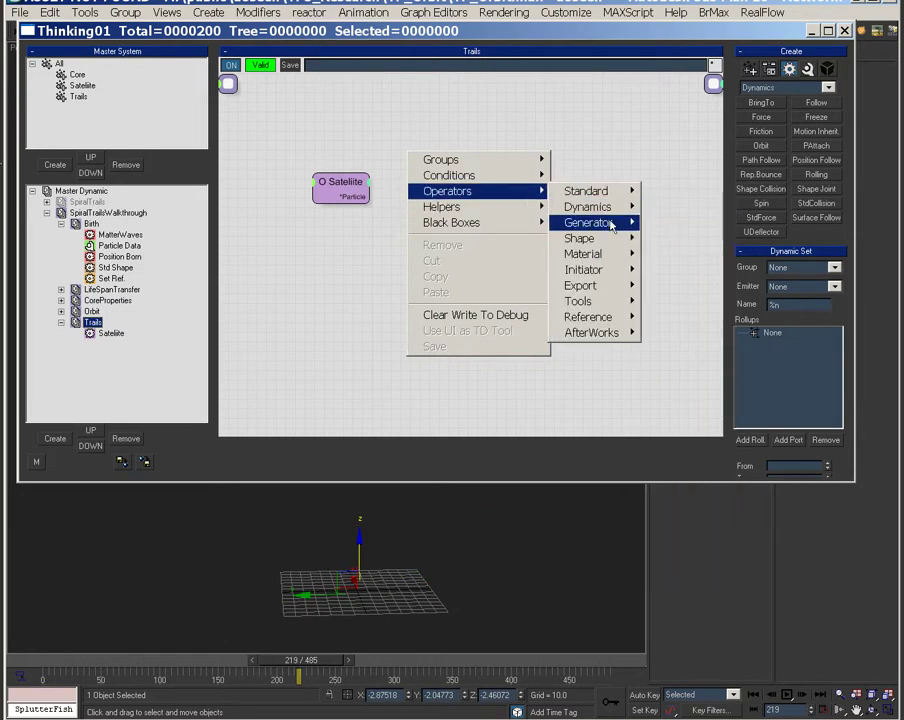
left_click(695, 238)
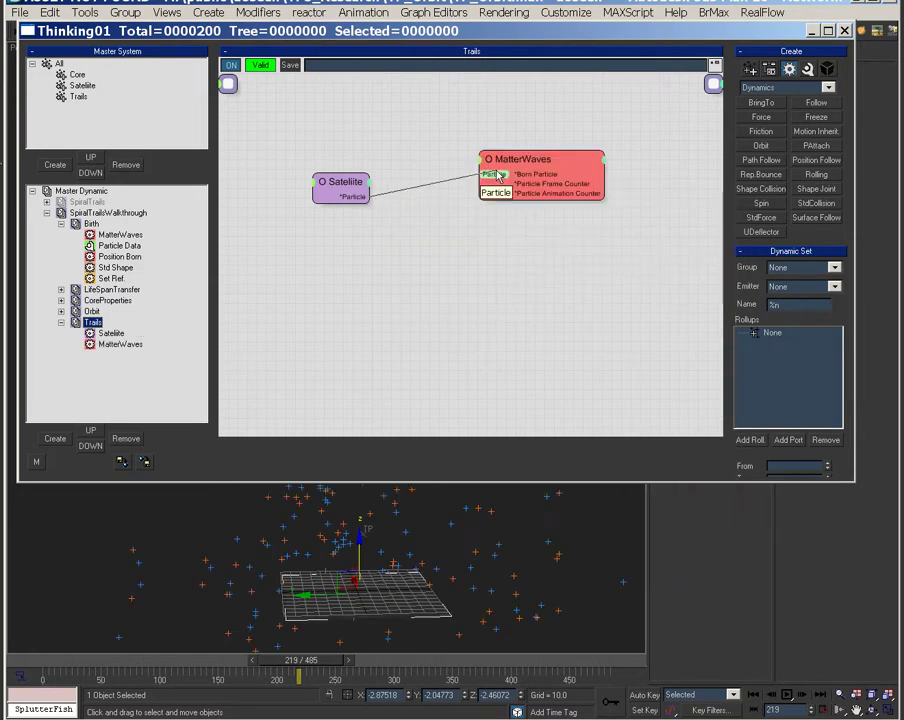
left_click(497, 176)
Assign the new MatterWaves to the Trails group, set its Speed to 0, and preview the trails at frame 139
left_click(798, 366)
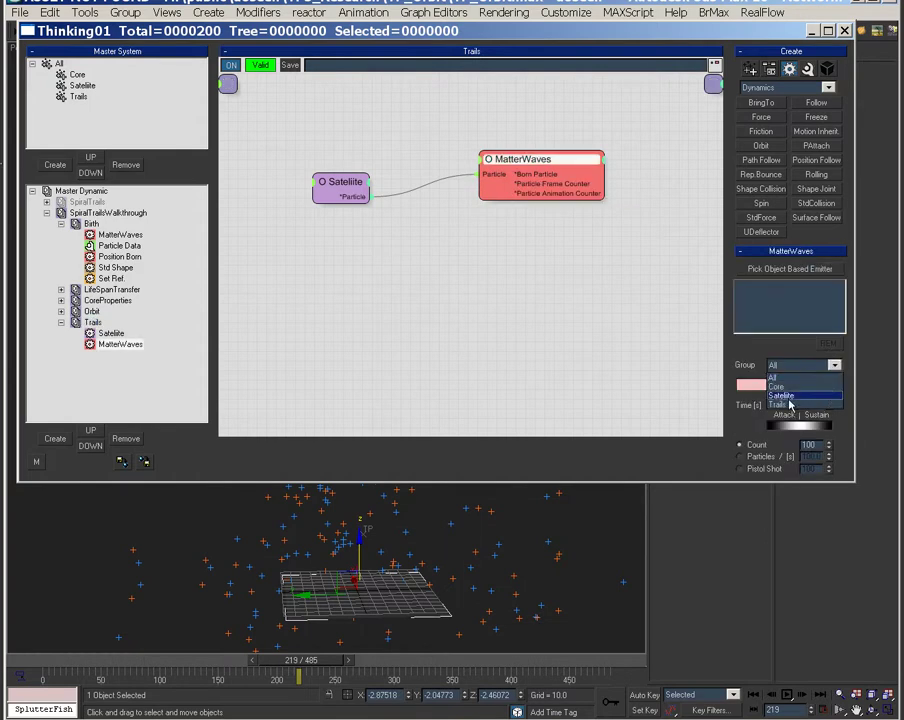
left_click(790, 404)
scroll(840, 397, "down", 10)
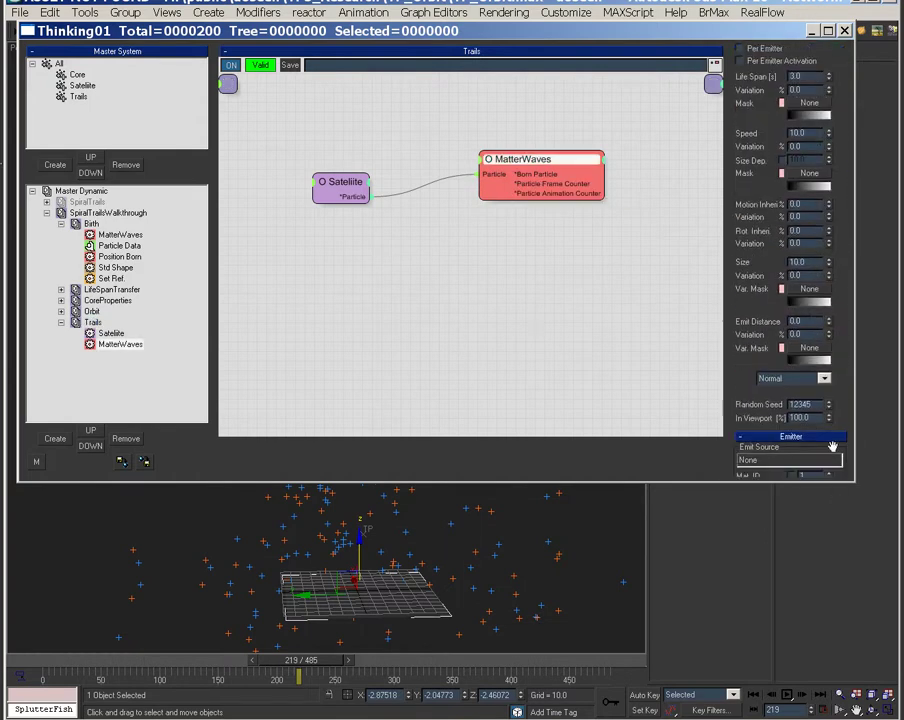
scroll(848, 219, "down", 6)
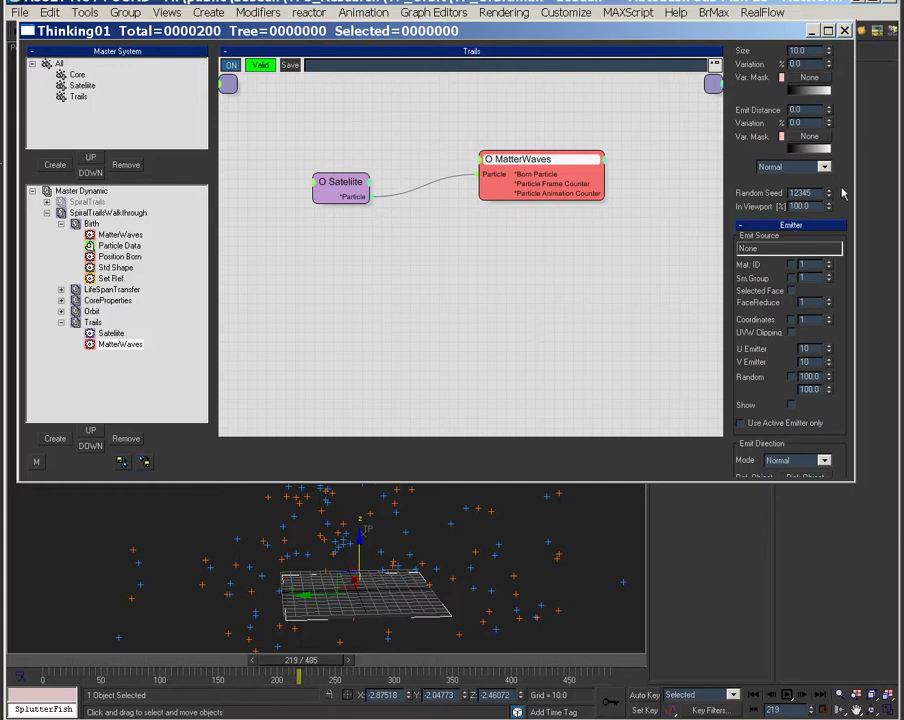
scroll(767, 235, "up", 2)
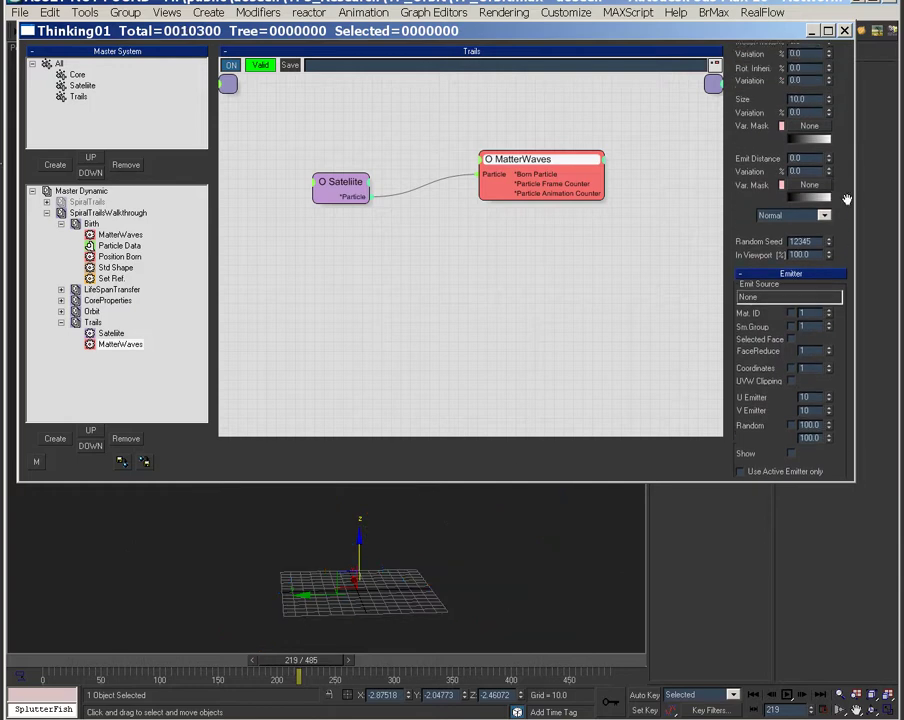
left_click_drag(825, 141, 825, 245)
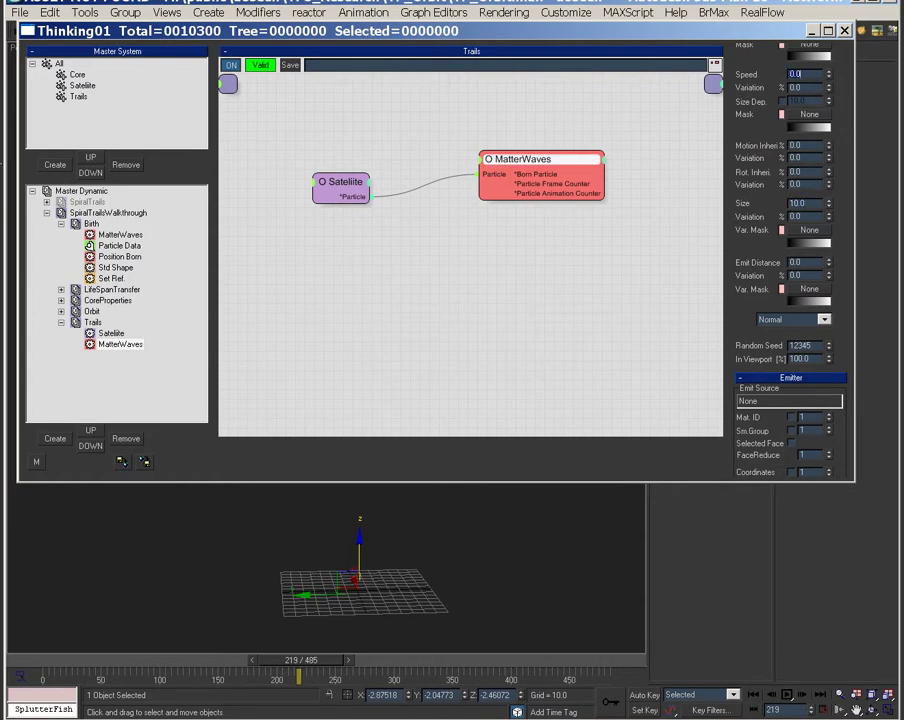
left_click_drag(290, 661, 205, 664)
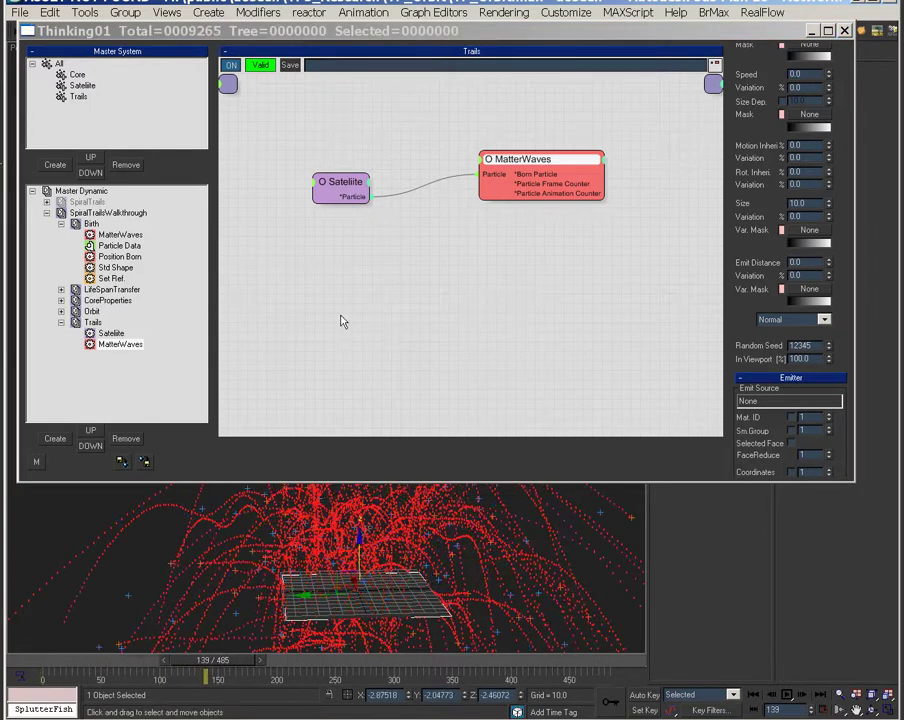
Examine the trails in the perspective view and set the Birth set's MatterWaves Count to 20
left_click(844, 31)
middle_click_drag(400, 482, 508, 464, "alt")
mouse_move(484, 525)
middle_mouse_down("alt")
mouse_move(504, 611)
mouse_move(589, 635)
mouse_move(688, 557)
mouse_move(726, 542)
mouse_move(490, 543)
middle_mouse_up("alt")
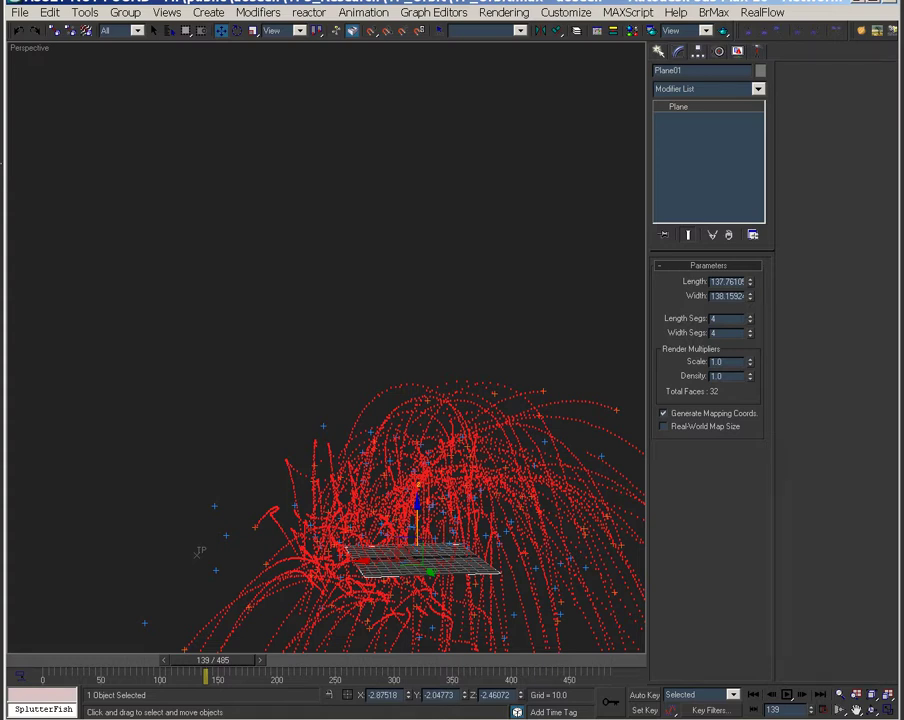
mouse_move(39, 668)
left_mouse_down()
mouse_move(111, 661)
mouse_move(397, 672)
left_mouse_up()
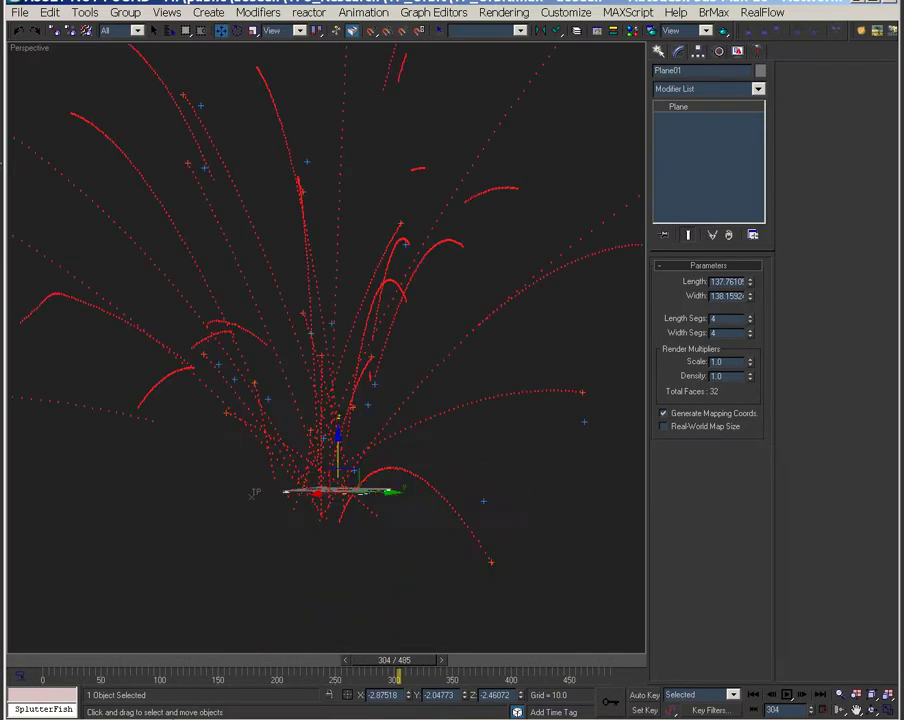
mouse_move(72, 667)
left_mouse_down()
mouse_move(38, 668)
mouse_move(310, 678)
left_mouse_up()
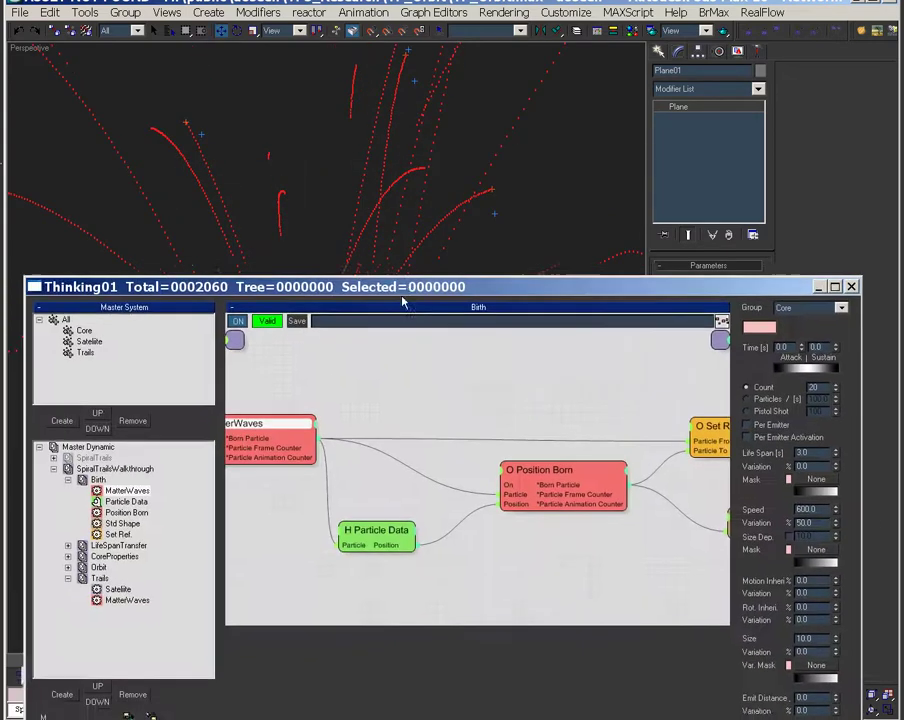
In the Orbit set, set the Float feeding Add&Multiply to 2 and preview the resulting trails across the timeline
left_click(116, 557)
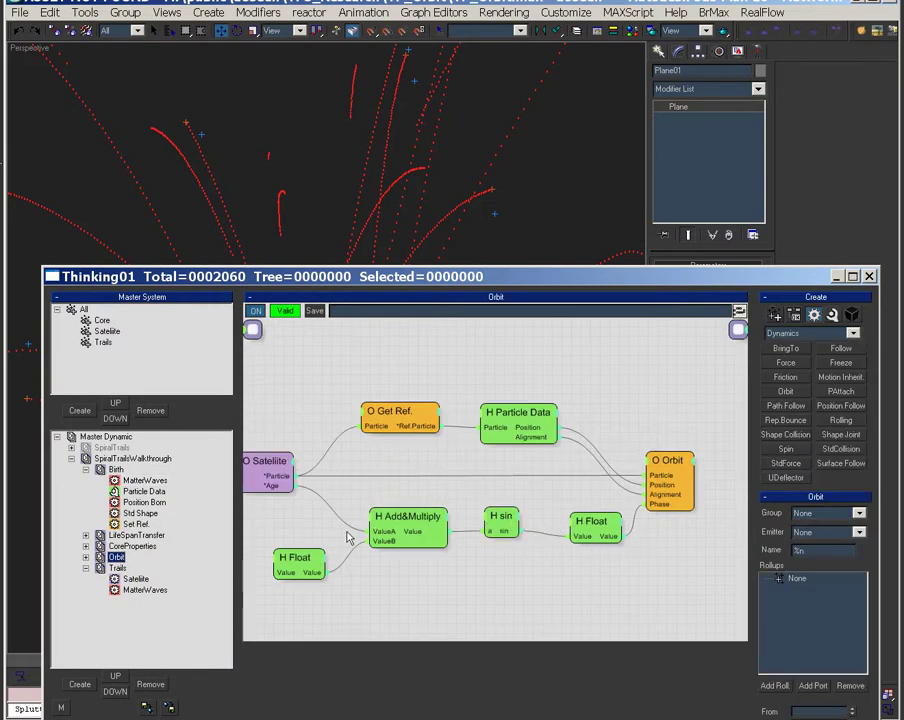
left_click(301, 560)
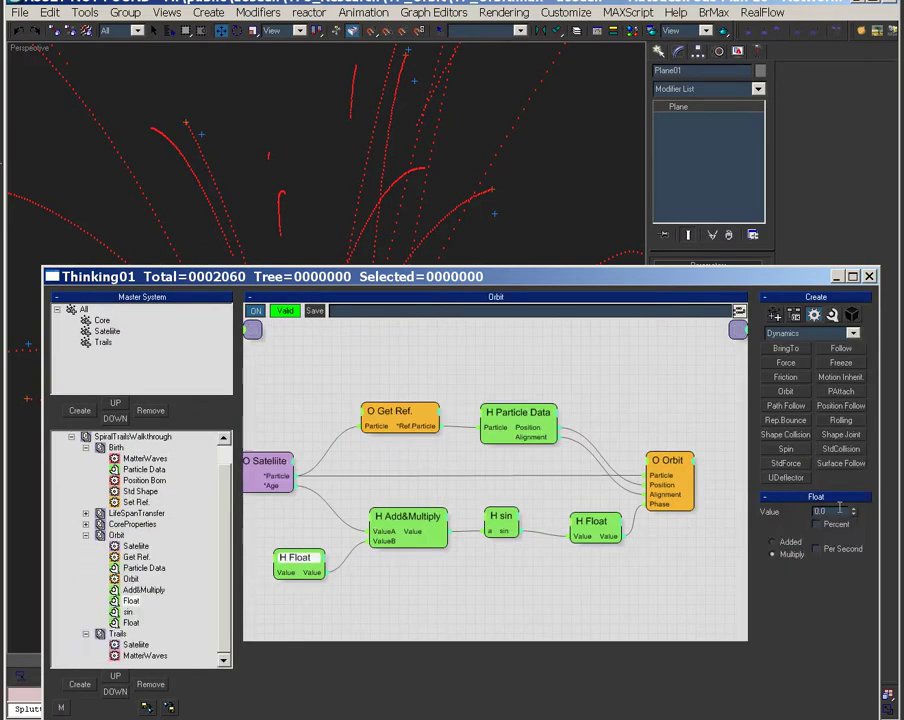
key("Return")
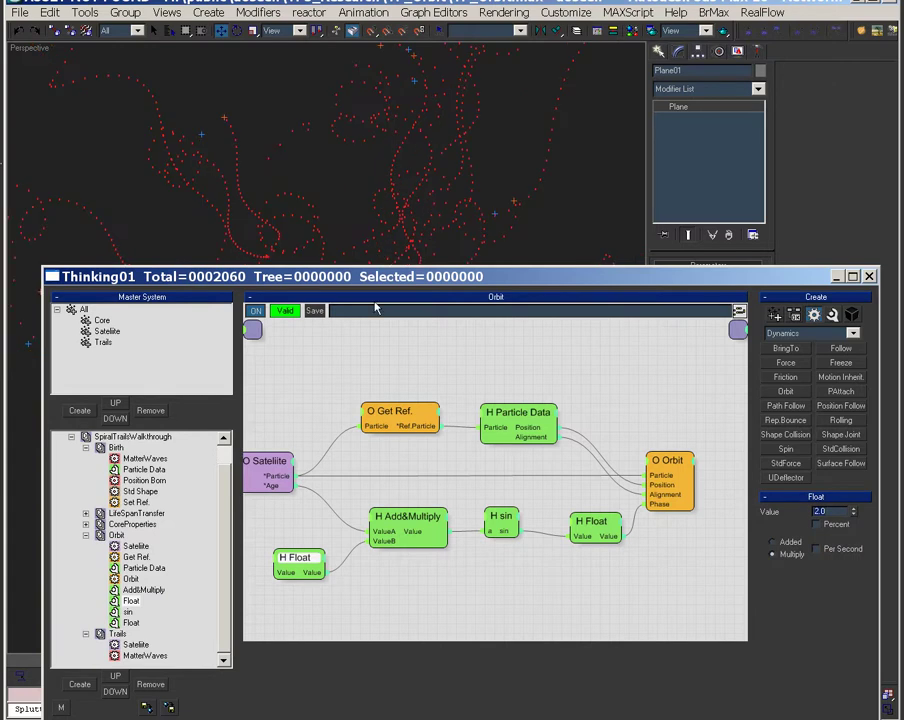
left_click(869, 276)
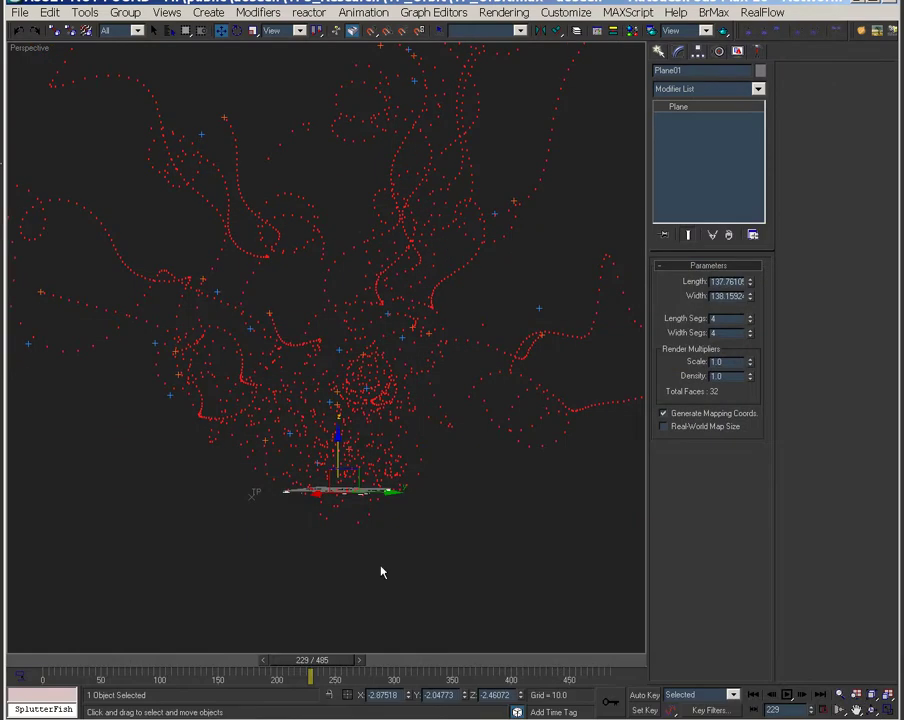
middle_click_drag(366, 494, 187, 594, "alt")
left_click_drag(65, 663, 414, 680)
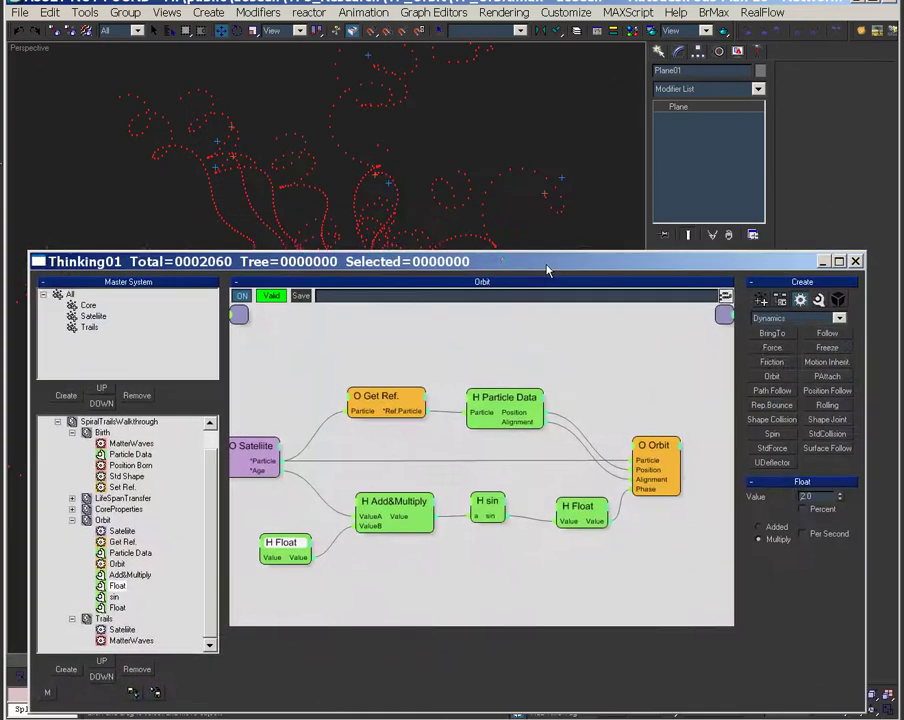
Duplicate Add&Multiply below the original, set it to A / B, and wire the Satellite node's Age and newly exposed Life Span outputs into it
middle_click_drag(382, 595, 442, 512)
left_click(450, 425)
key("ctrl+v")
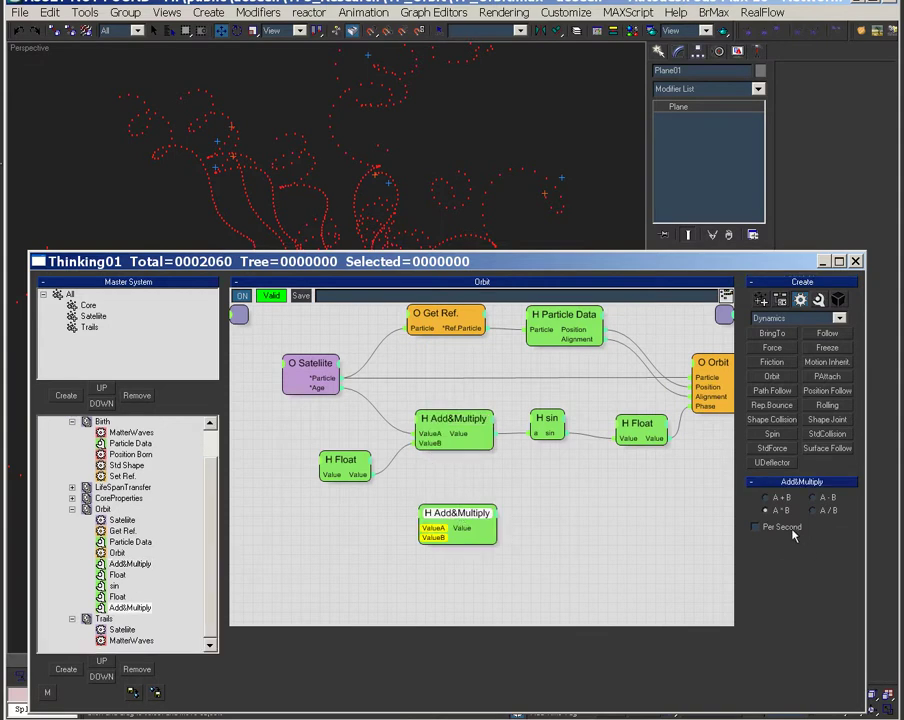
left_click(338, 364)
left_click(318, 414)
left_click_drag(338, 388, 320, 400)
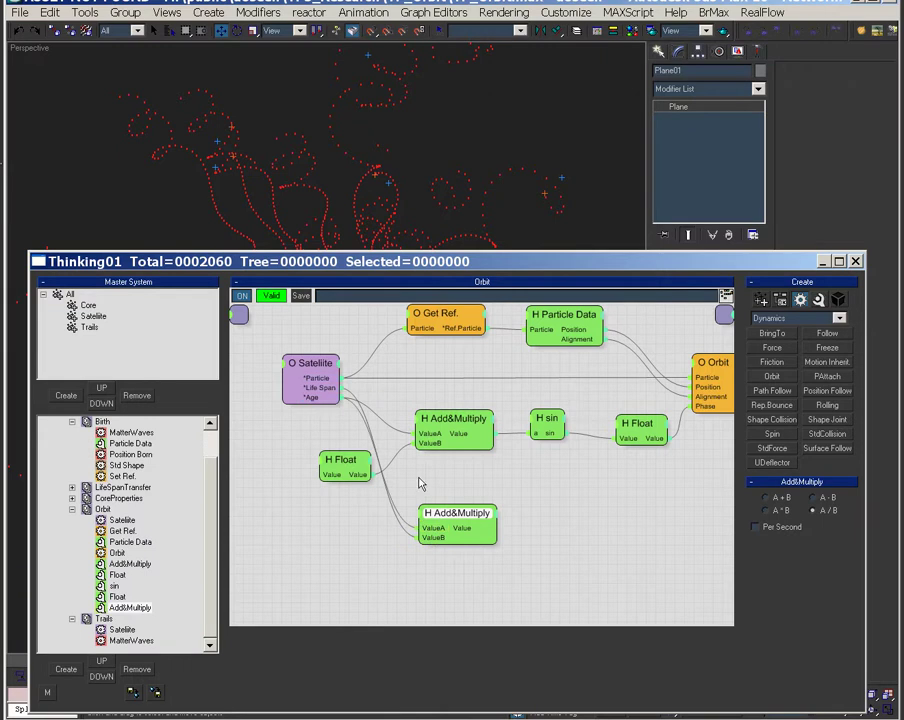
Add a oneMinus math black box beside the lower Add&Multiply and wire the Add&Multiply Value output into it
left_click_drag(445, 522, 438, 497)
right_click(502, 512)
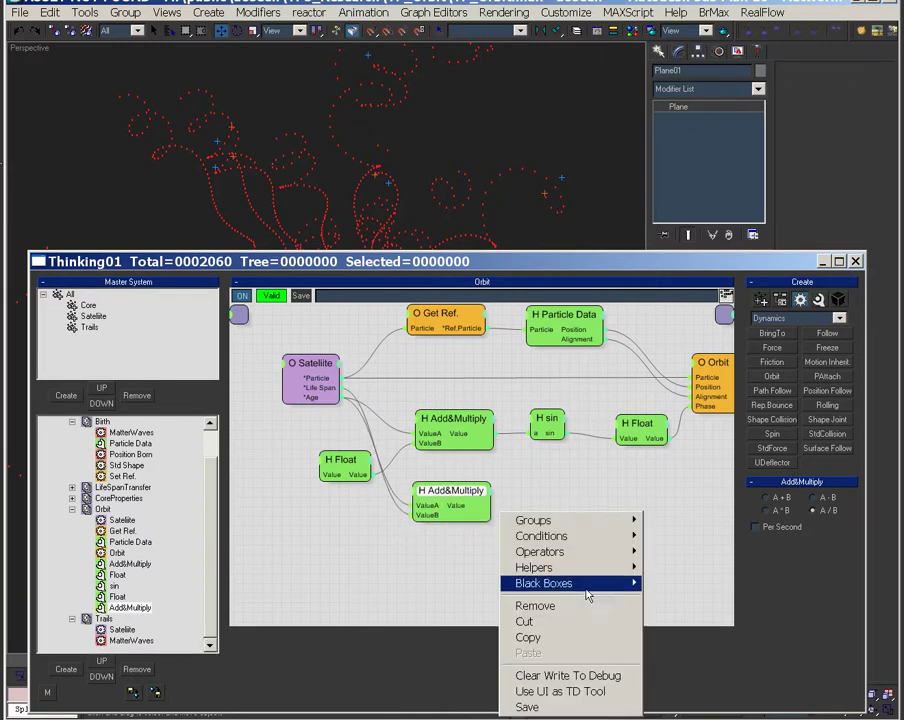
mouse_move(545, 583)
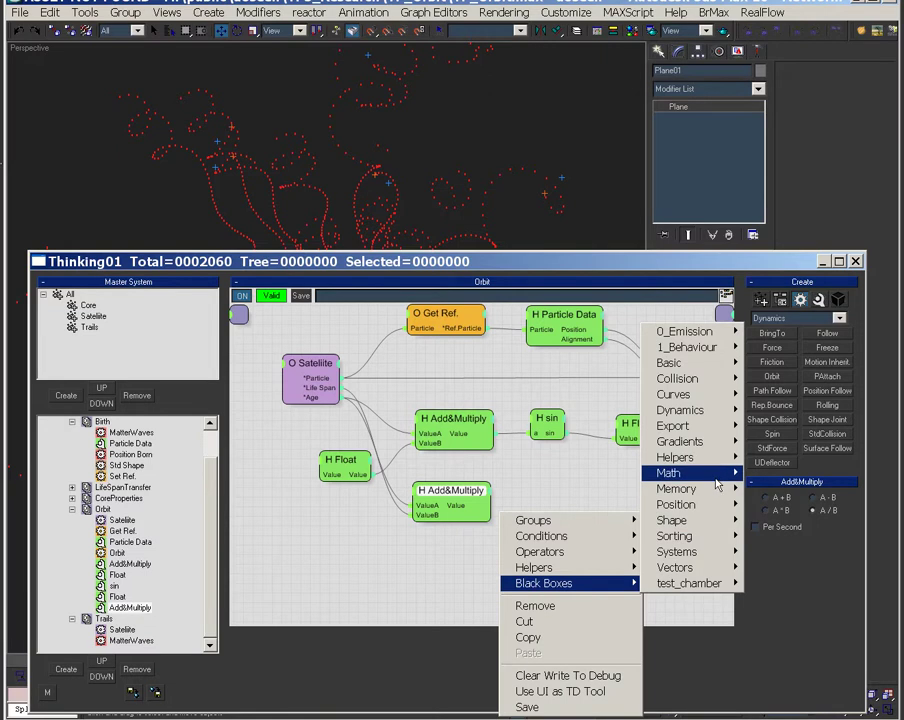
mouse_move(710, 474)
left_click(780, 347)
left_click_drag(489, 503, 562, 511)
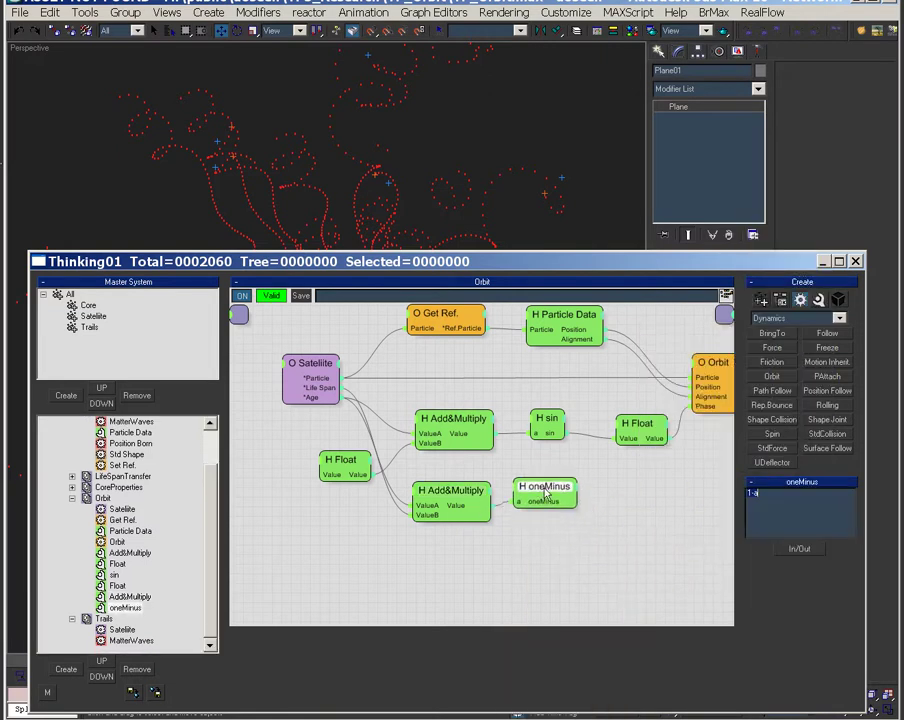
middle_click_drag(618, 522, 460, 516)
left_click_drag(456, 505, 460, 500)
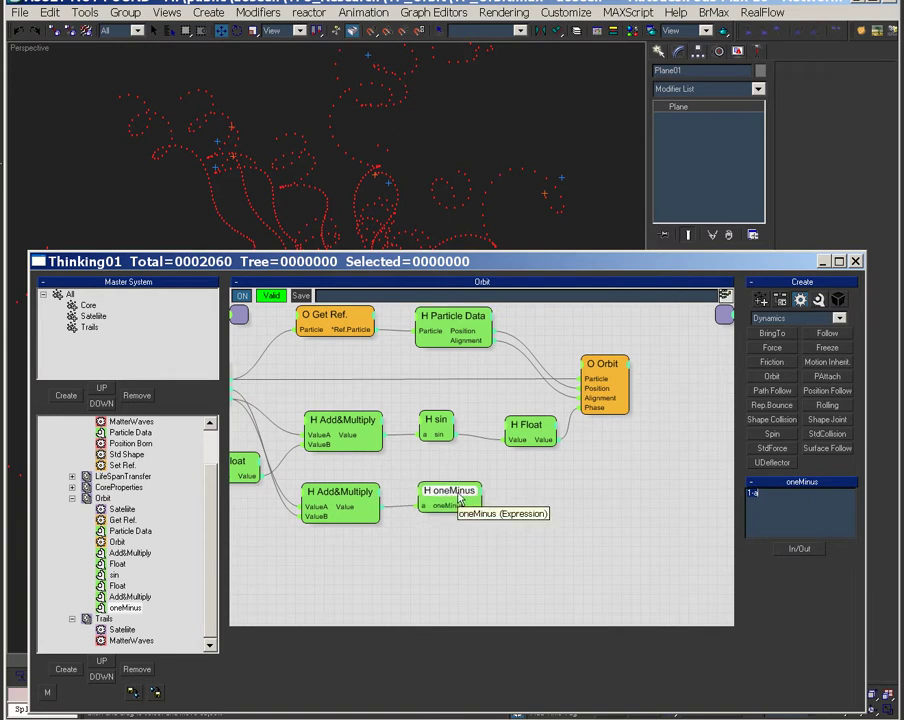
Add a Float helper after oneMinus, set it to multiply by 60, and wire the oneMinus output into it
right_click(472, 486)
mouse_move(551, 543)
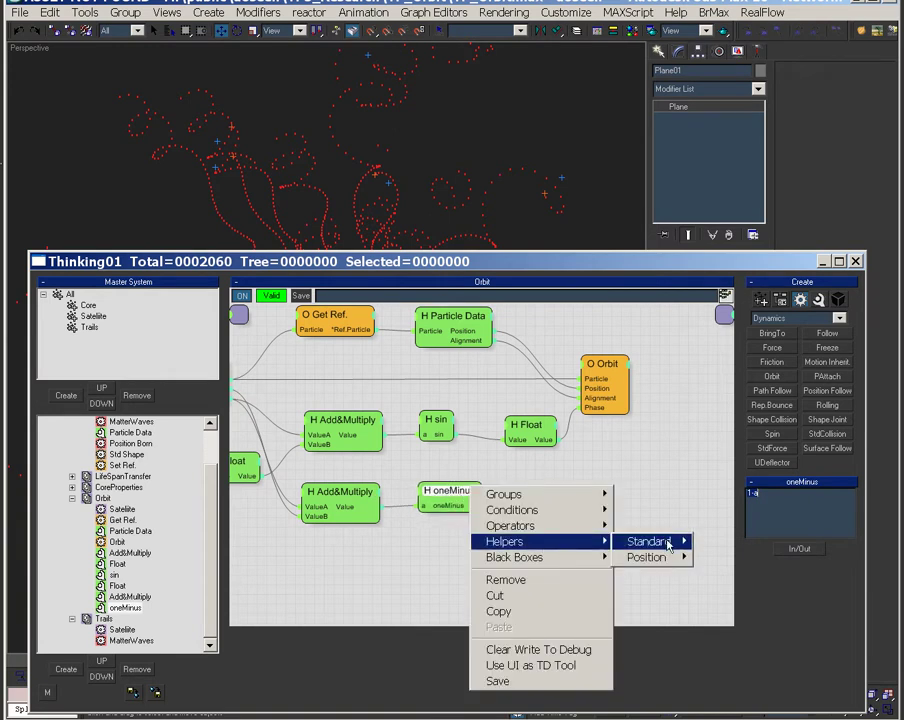
mouse_move(650, 541)
left_click(748, 282)
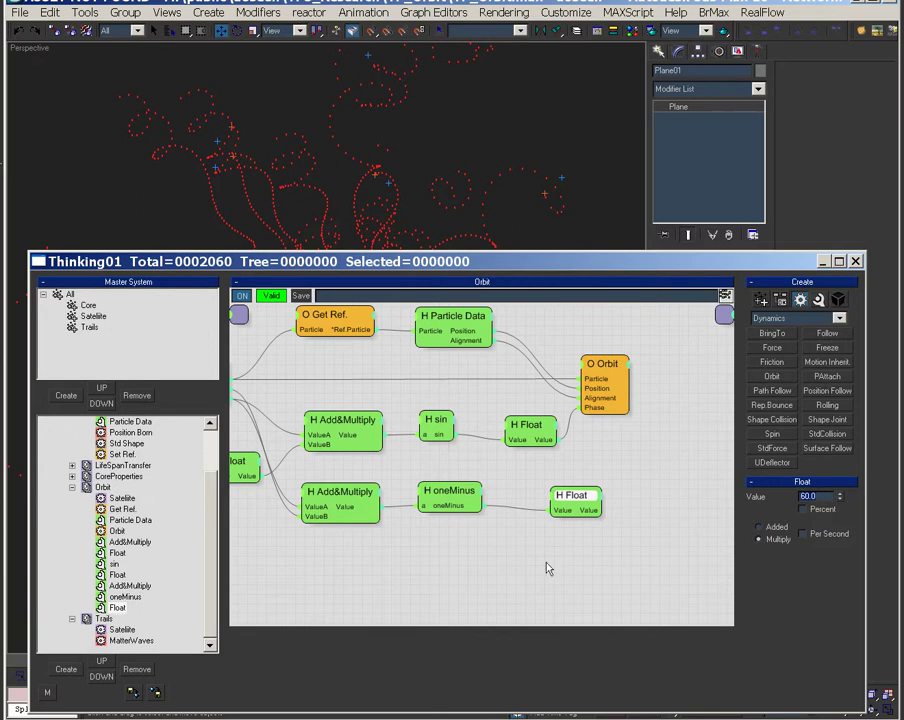
left_click_drag(576, 496, 564, 490)
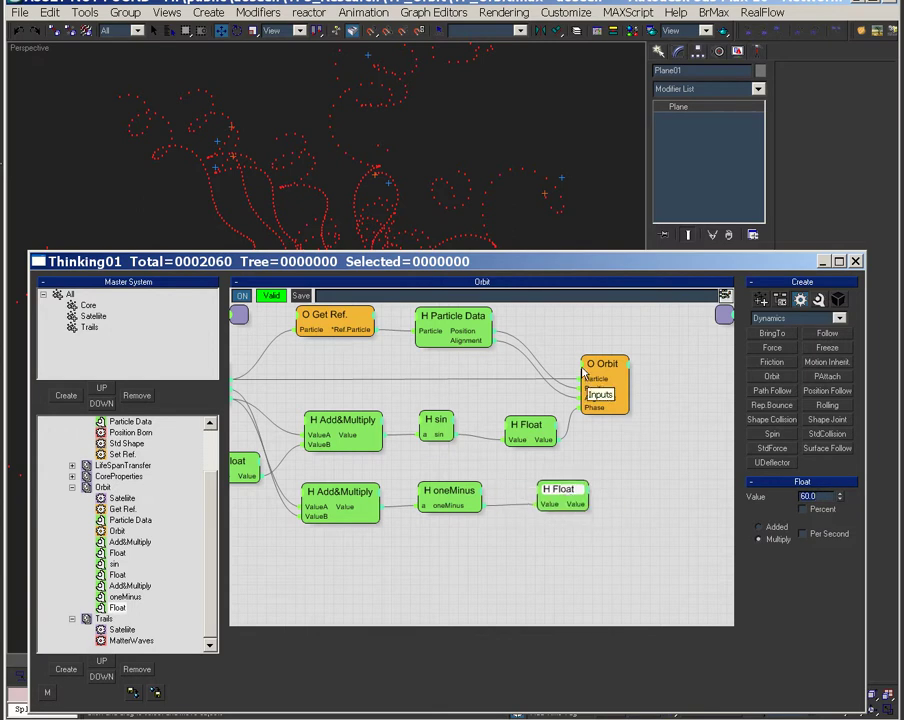
Expose the Orbit node's Distance input, wire the new Float into it, and preview the trails up to frame 466
left_click(585, 372)
left_click(578, 532)
left_click_drag(610, 373, 674, 375)
left_click_drag(588, 499, 650, 420)
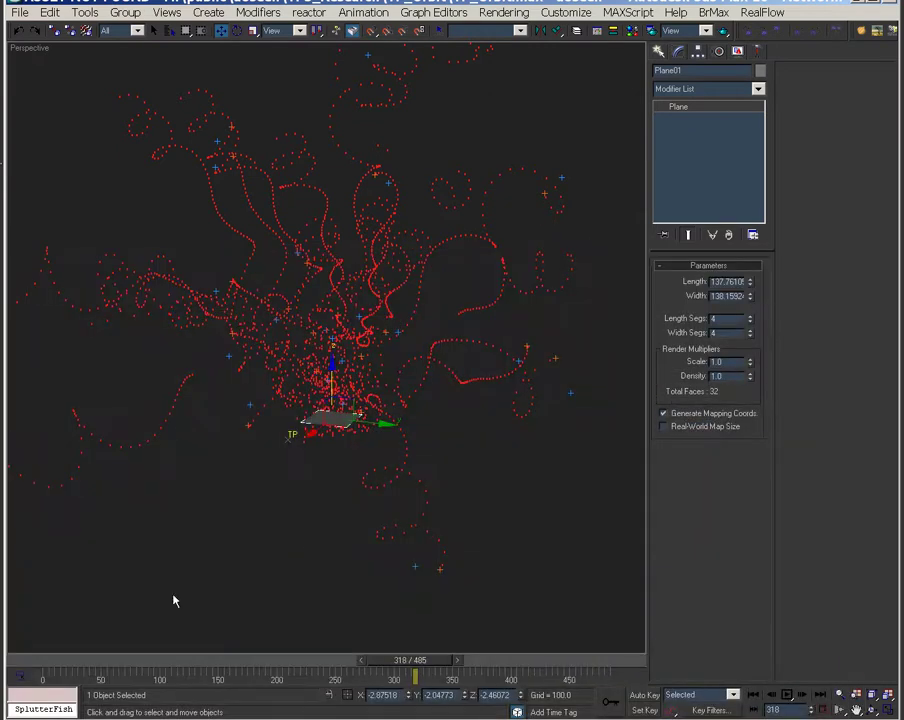
left_click_drag(60, 660, 516, 705)
left_click_drag(513, 660, 572, 660)
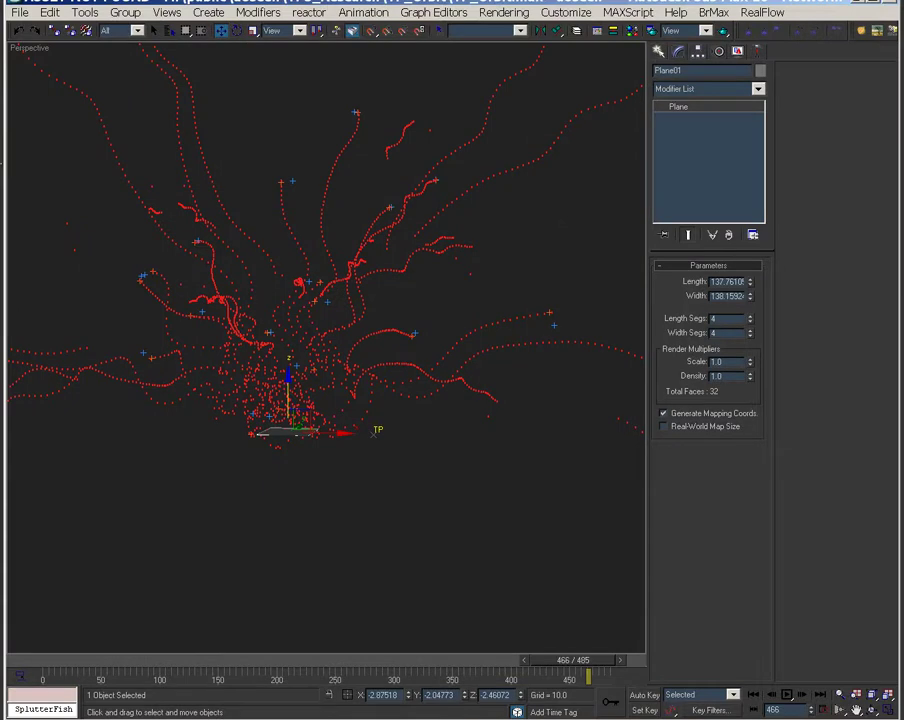
In the operator list, move the Orbit operator to the end of the Orbit set, below the last Float
double_click(378, 430)
left_click_drag(492, 456, 553, 241)
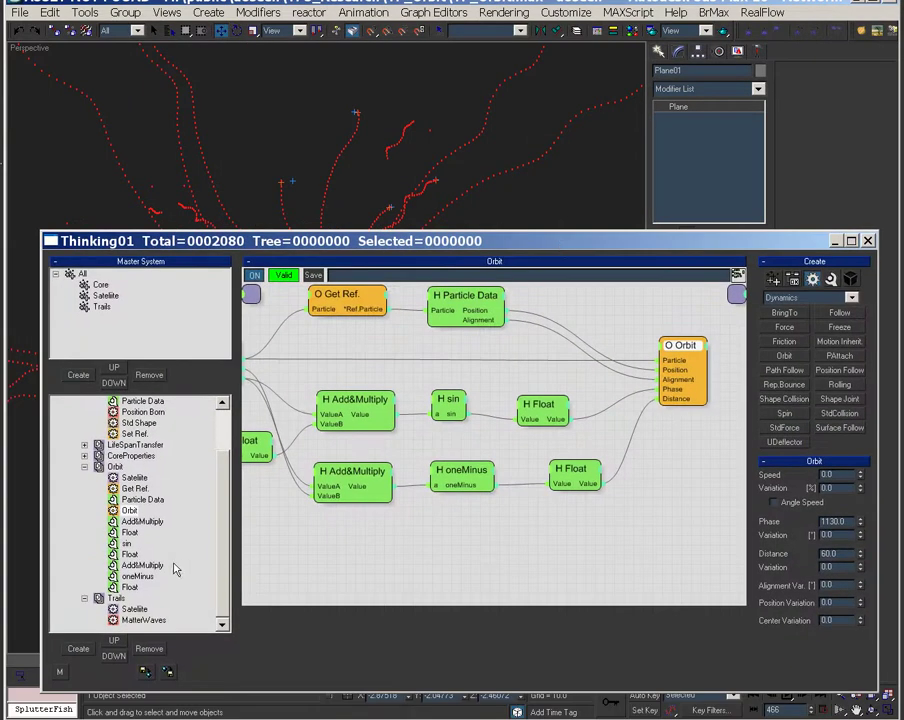
left_click_drag(135, 512, 115, 588)
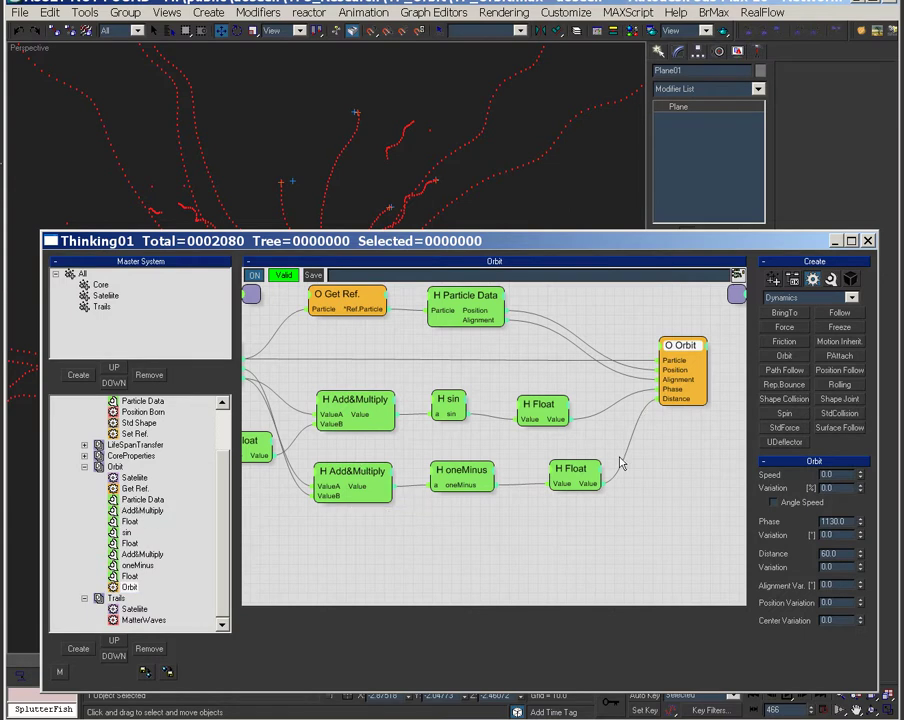
Check the evaluation order of the Orbit set's nodes and place the Float feeding the upper Add&Multiply ahead of it
left_click(568, 469)
left_click(458, 464)
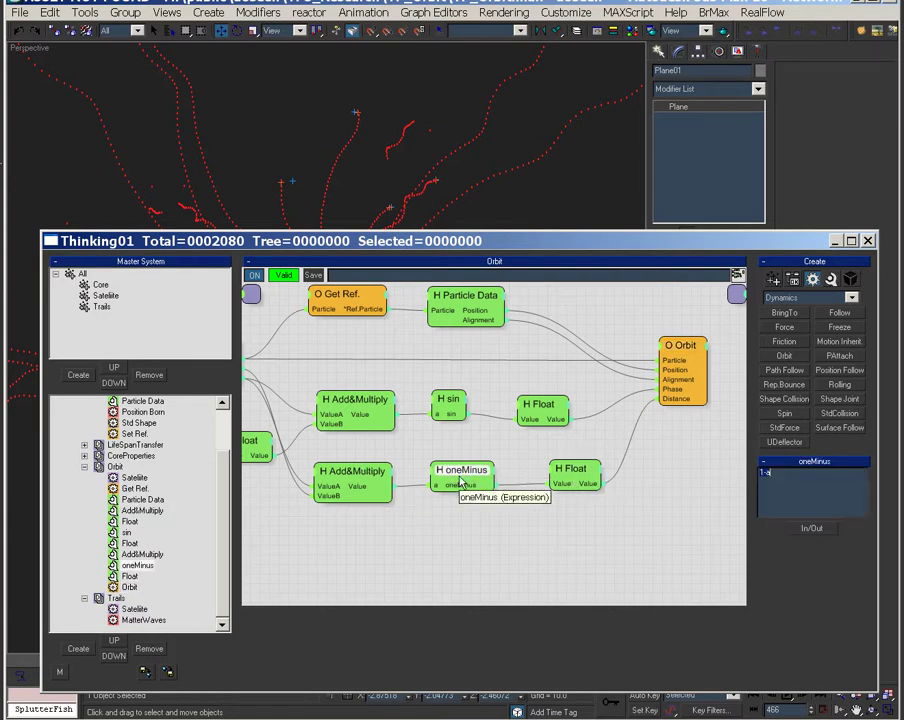
left_click(142, 554)
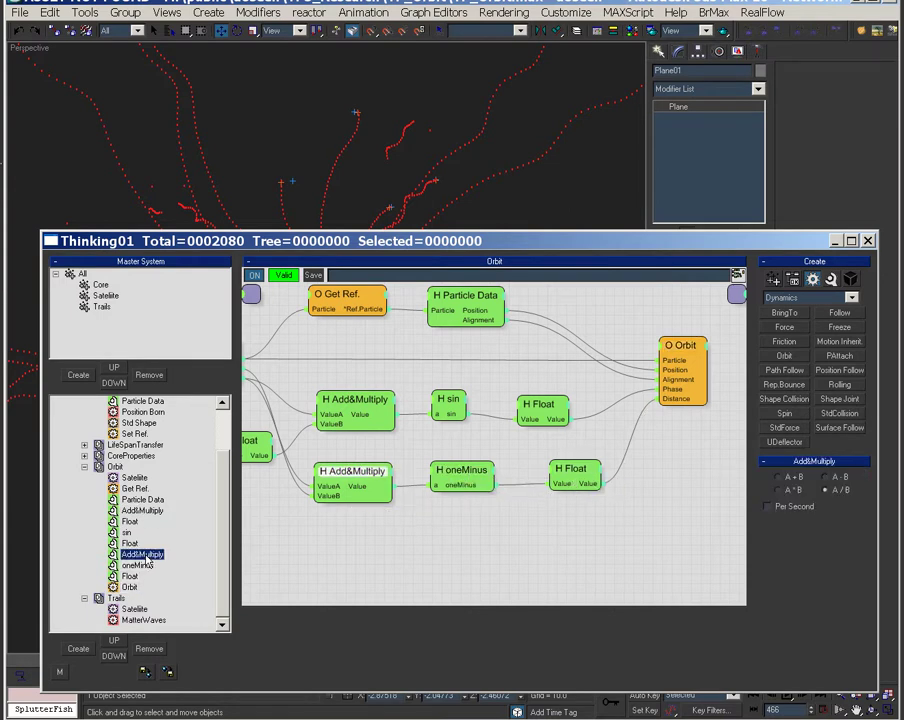
left_click(553, 410)
left_click(442, 398)
left_click(380, 402)
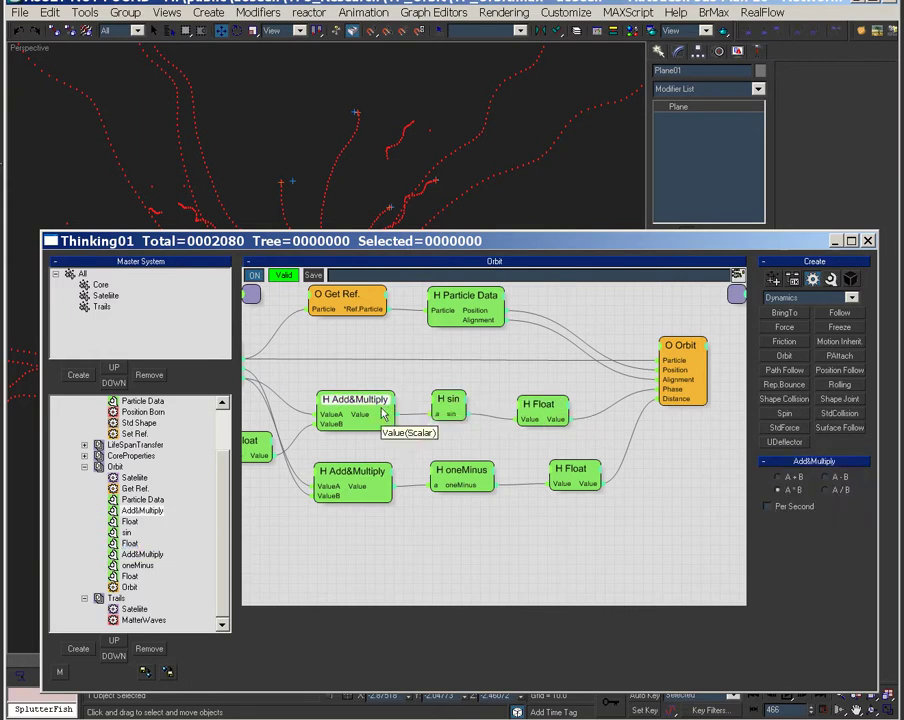
left_click(255, 448)
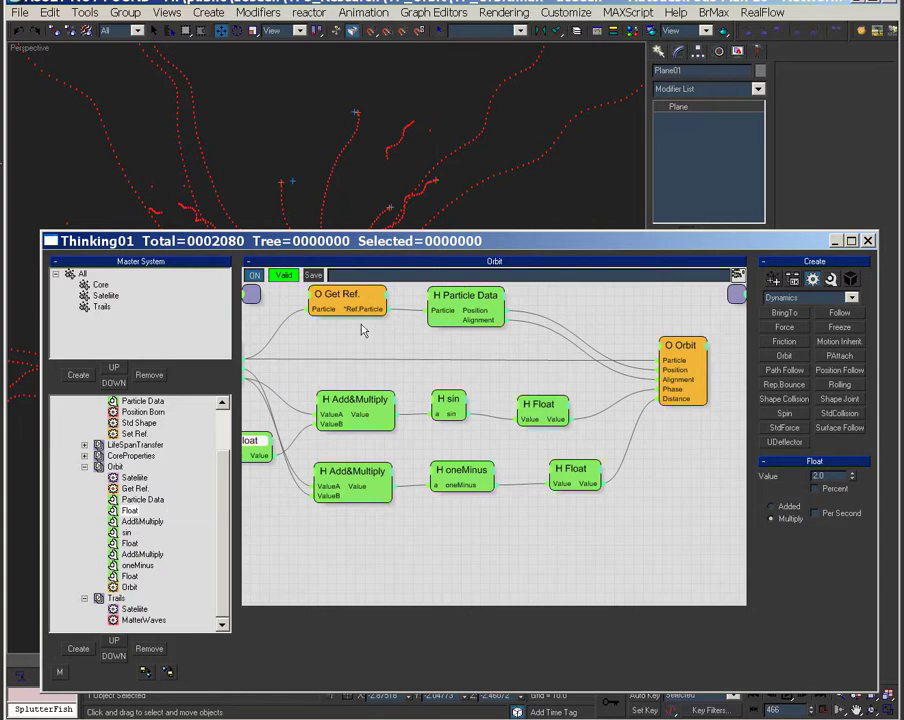
left_click(462, 297)
left_click(348, 301)
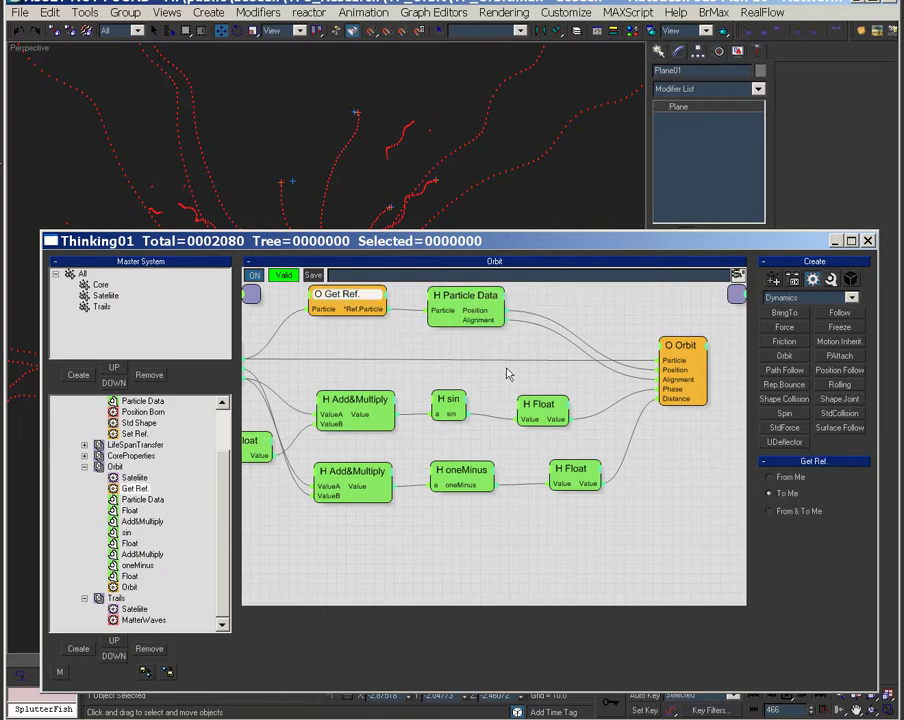
middle_click_drag(392, 546, 378, 567)
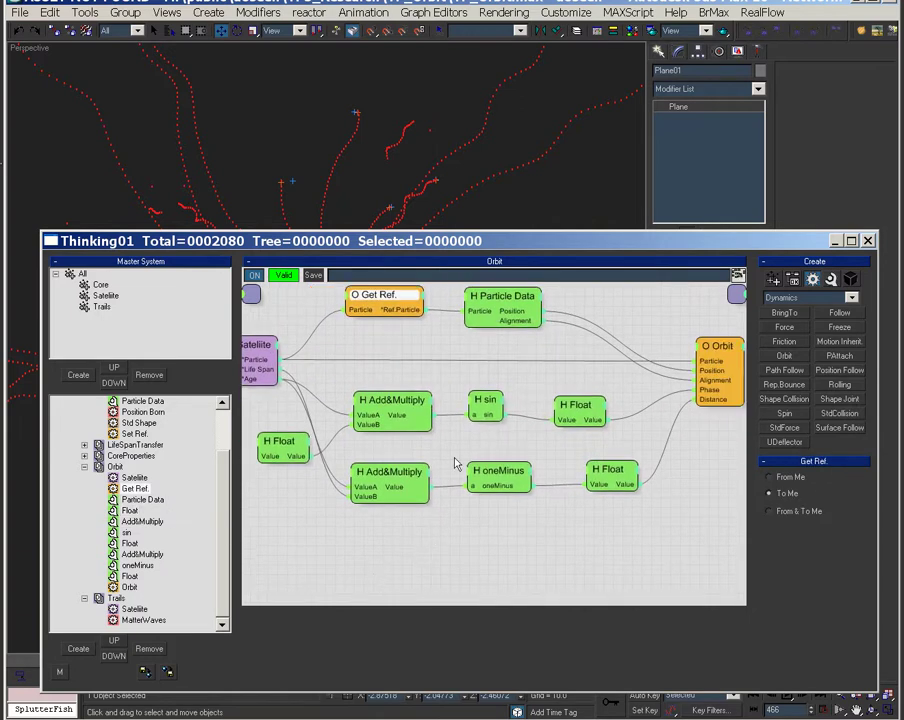
Preview the trails at frame 266 and examine them from several angles in the perspective view
left_click_drag(549, 245, 524, 208)
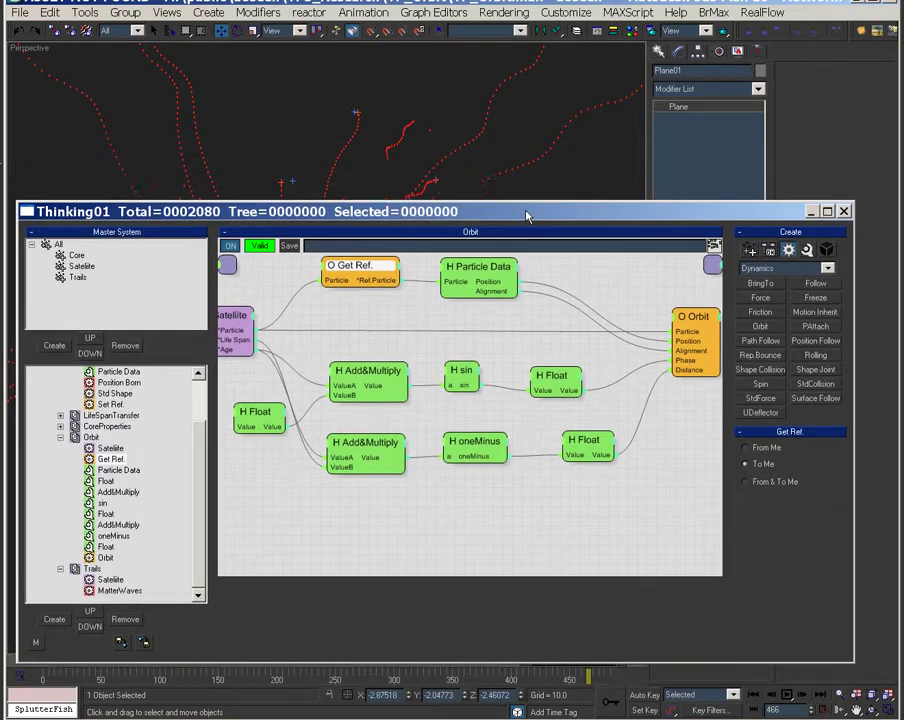
left_click_drag(64, 666, 353, 712)
key("w")
middle_click_drag(566, 467, 900, 585, "alt")
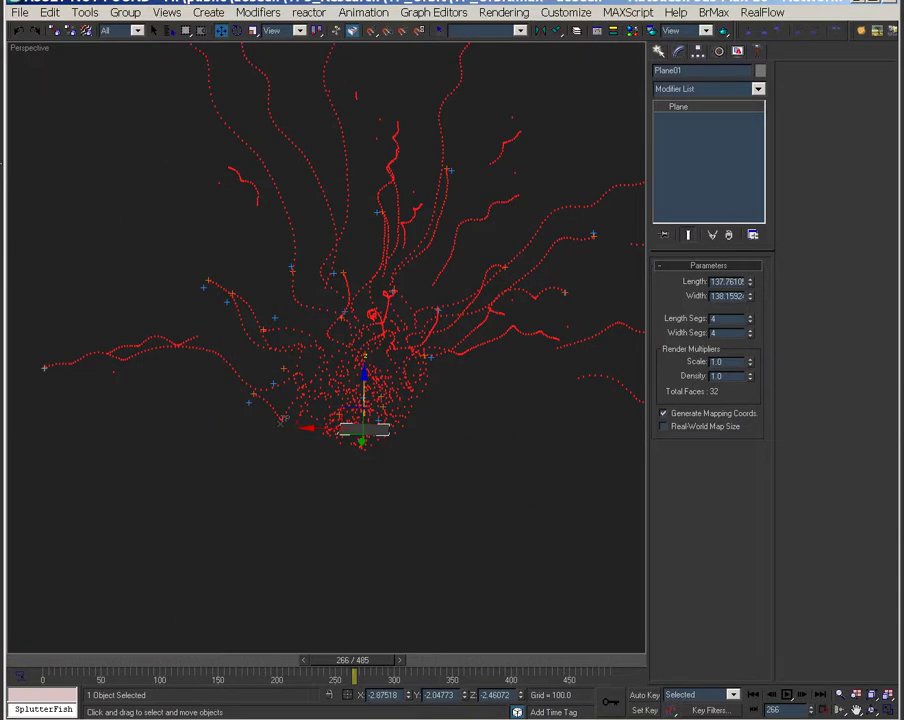
middle_click_drag(235, 448, 125, 383, "alt")
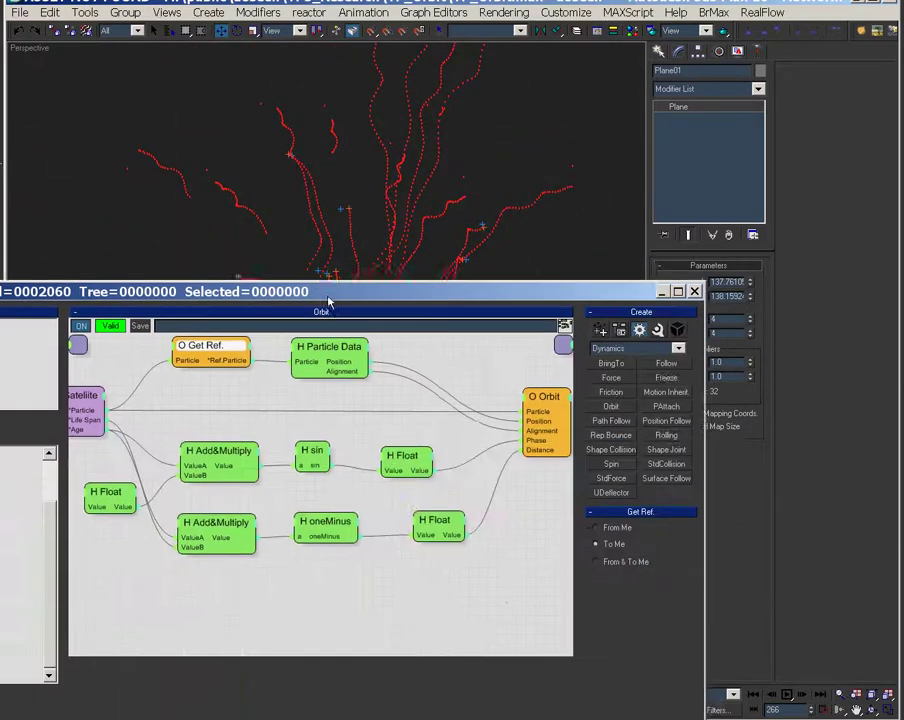
Set the Float that drives the Orbit node's Distance to 30
left_click_drag(326, 298, 478, 246)
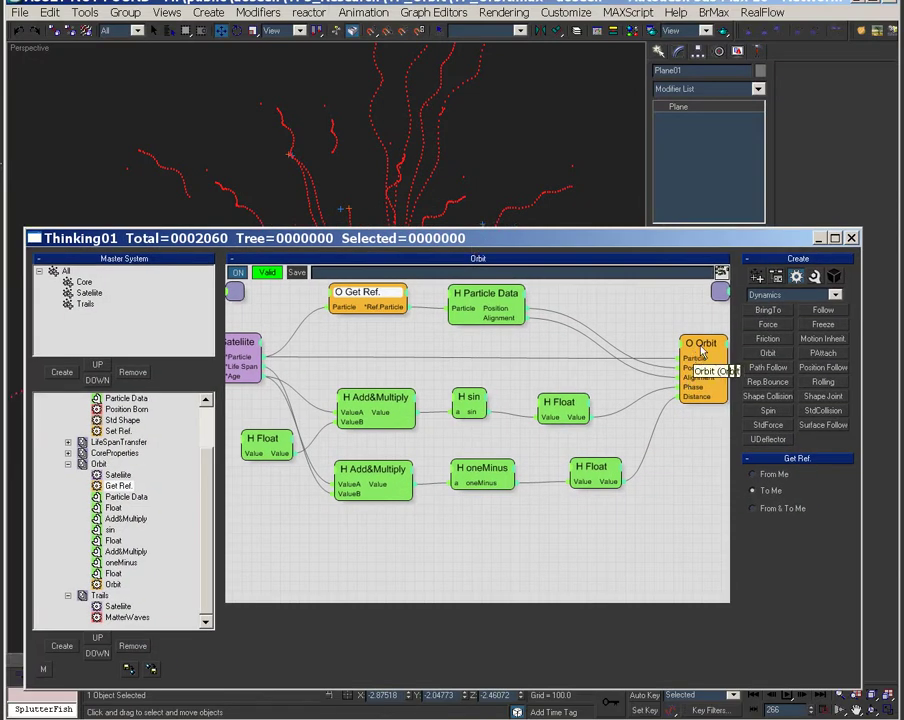
left_click(702, 348)
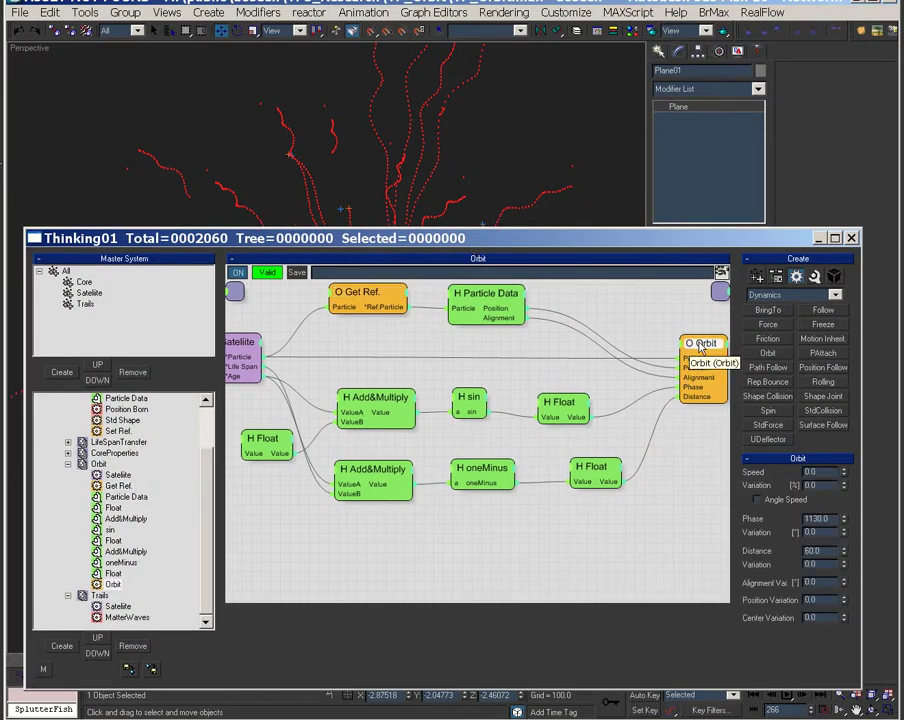
middle_click_drag(262, 350, 334, 368)
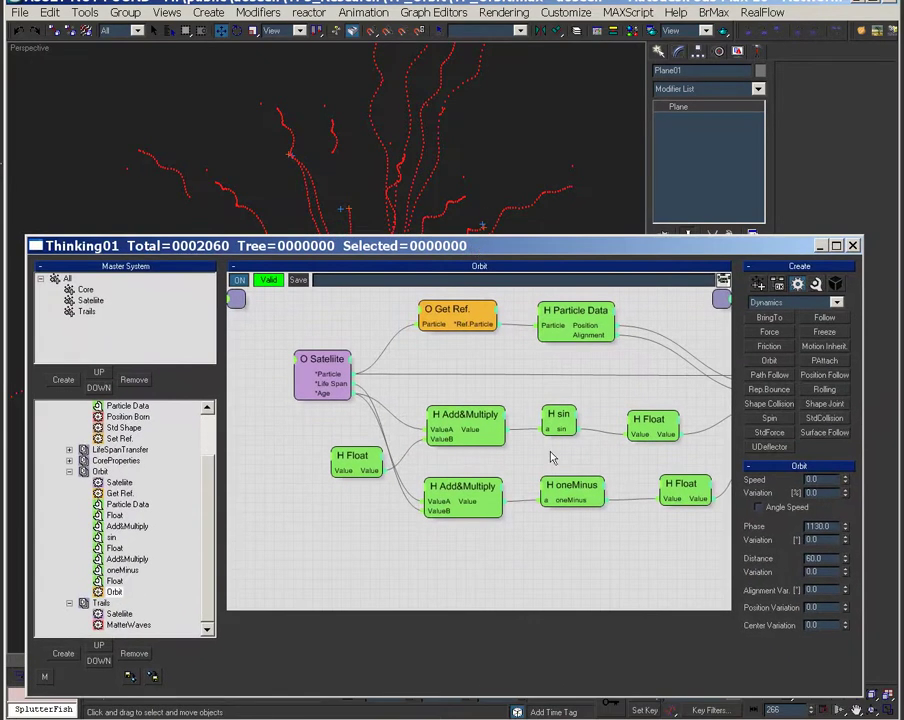
left_click(684, 492)
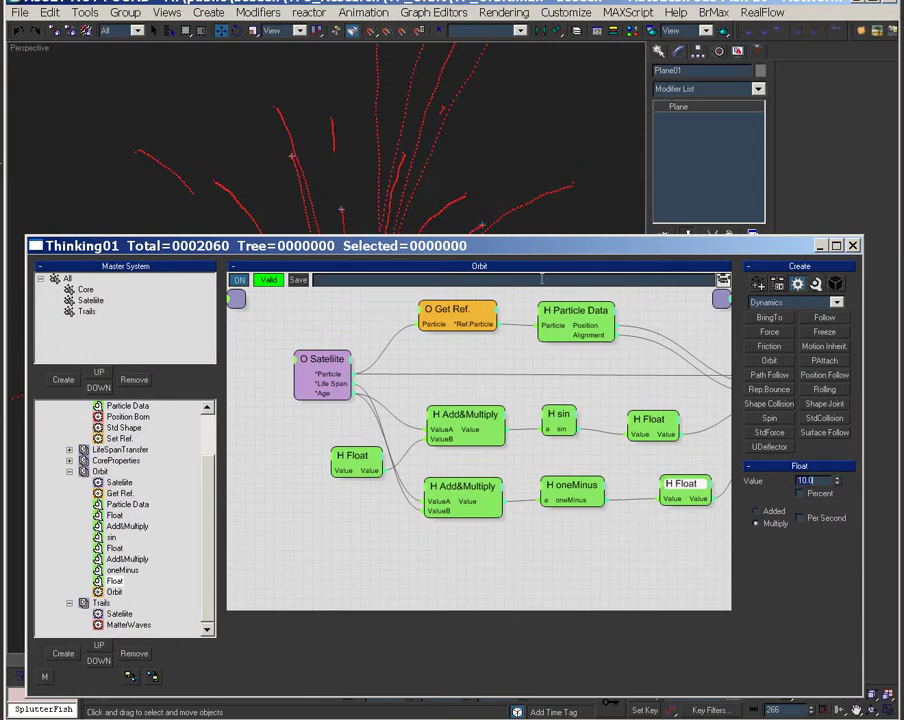
type("30")
key("Return")
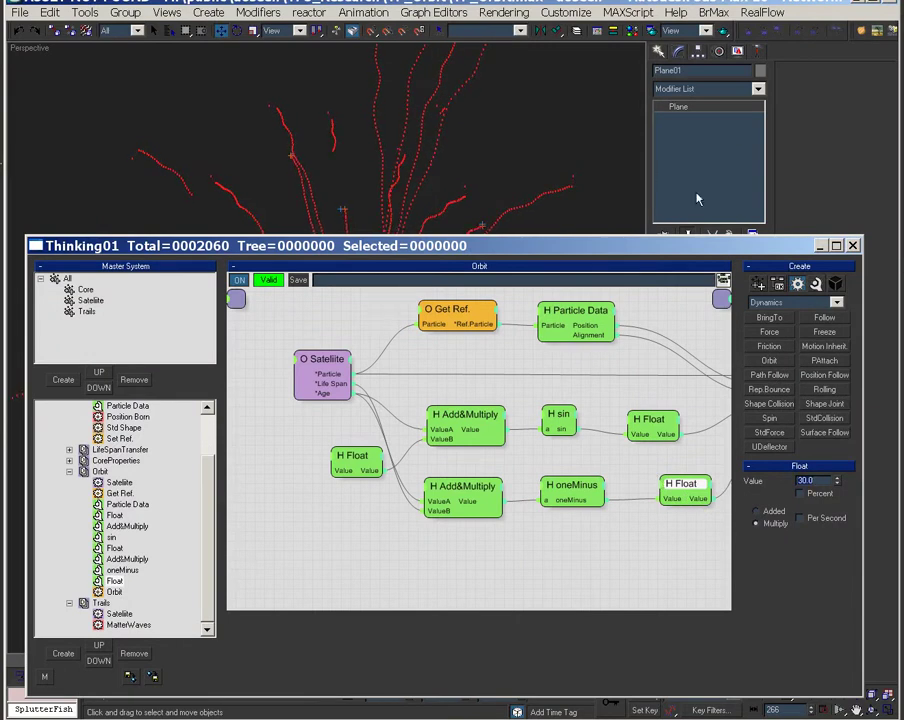
Check the Master Dynamic settings and preview the trails across the timeline up to frame 374
scroll(104, 418, "up", 2)
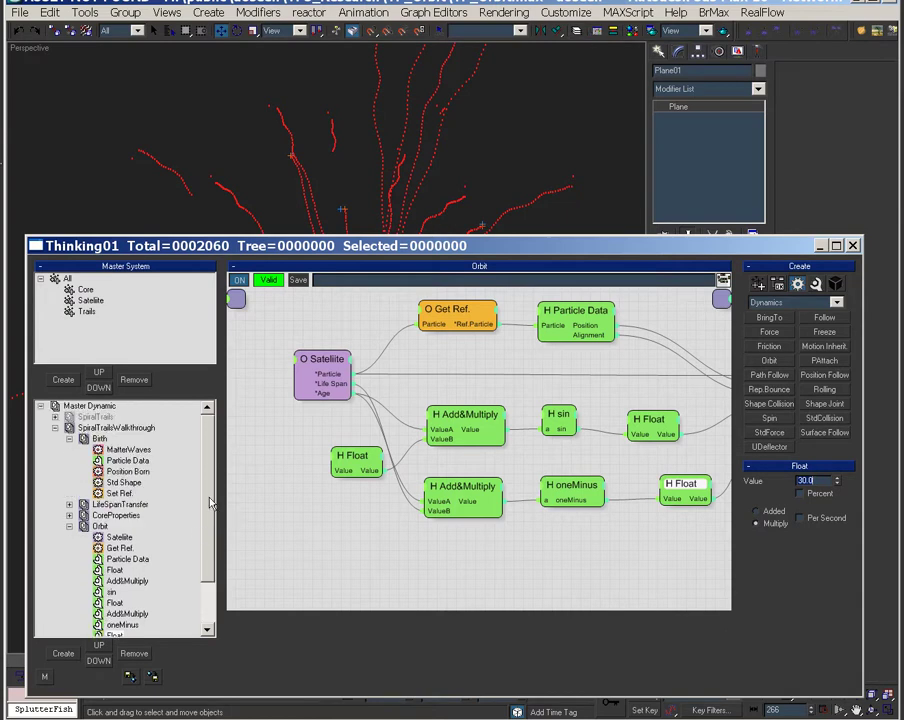
left_click(90, 406)
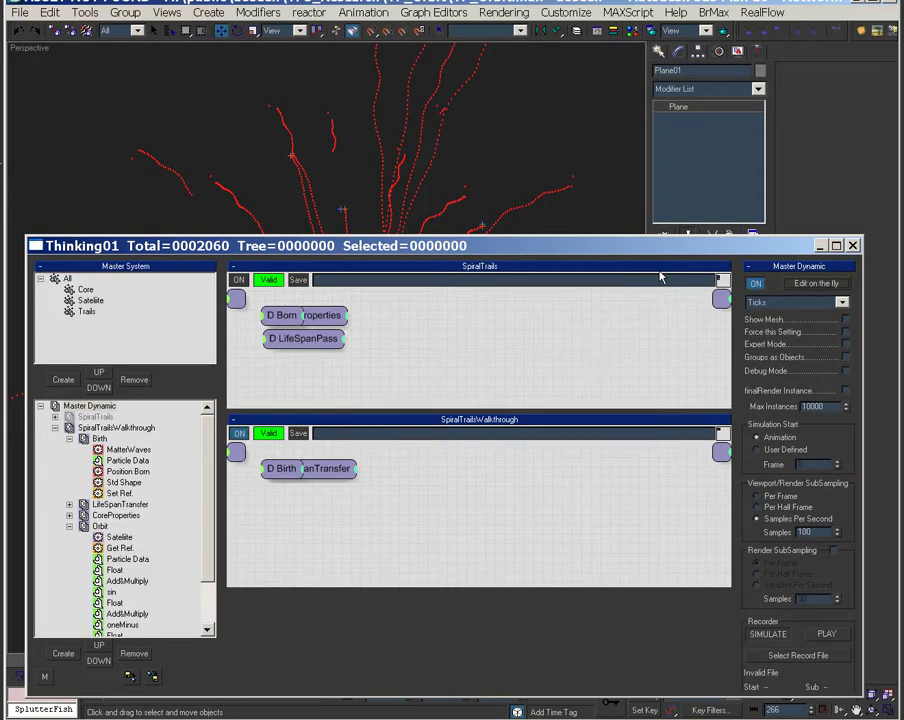
left_click(852, 245)
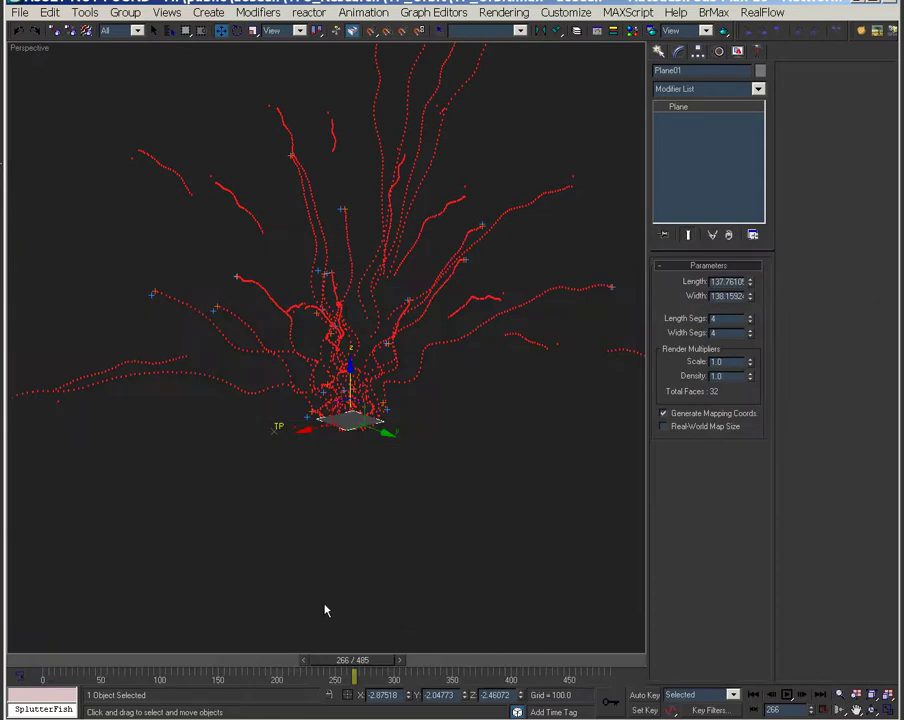
left_click_drag(72, 660, 489, 708)
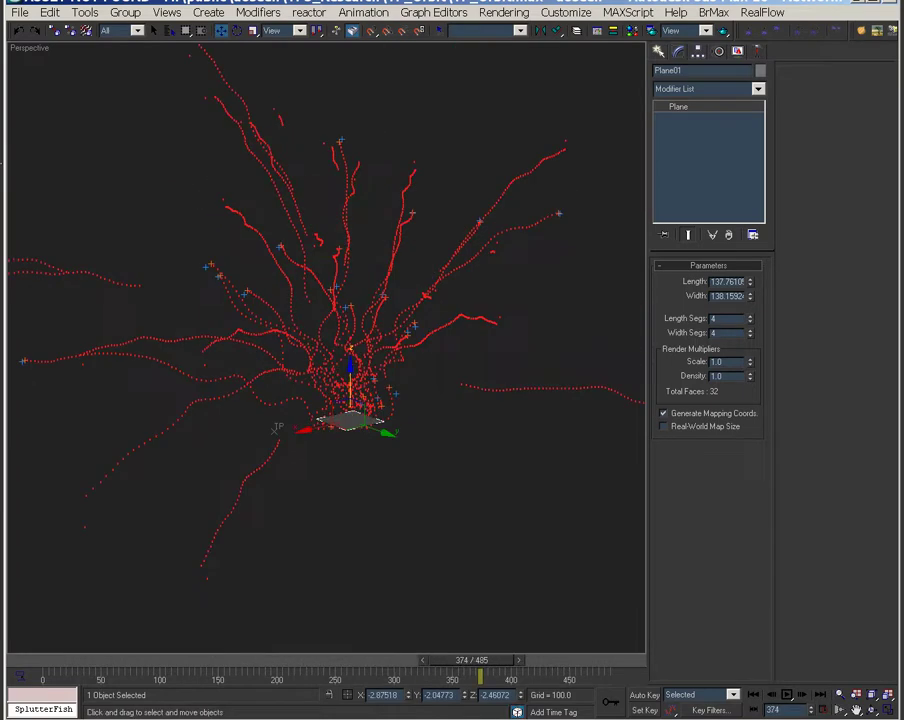
Review the Orbit and Trails sets' operator lists and examine the frame 374 trails closer around the emitter plane
left_click_drag(470, 645, 503, 262)
scroll(205, 645, "down", 2)
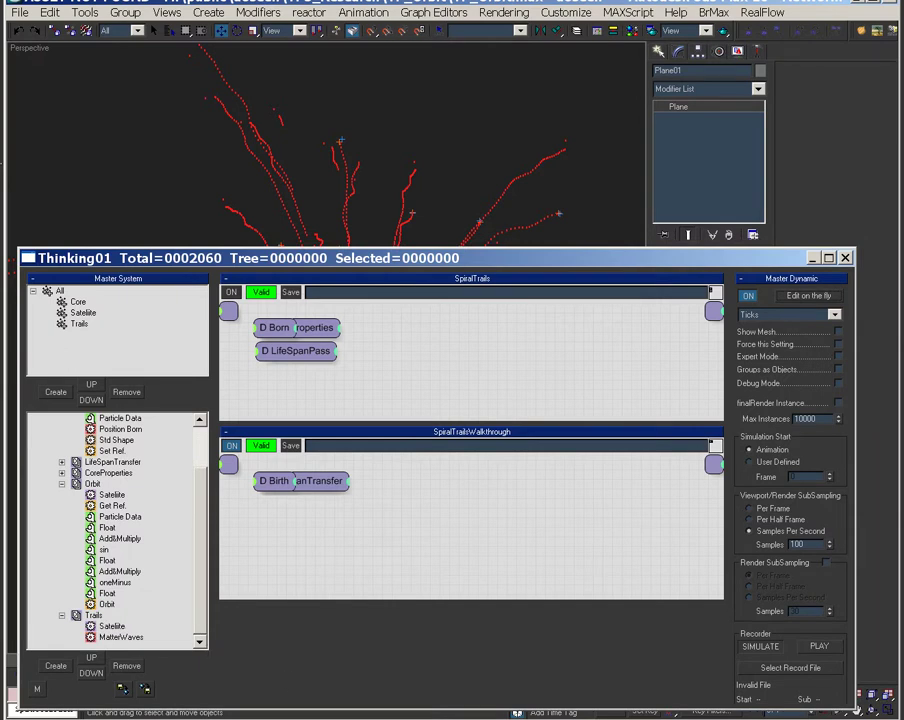
left_click_drag(508, 277, 456, 415)
left_click(468, 406)
middle_click_drag(468, 406, 398, 480, "alt")
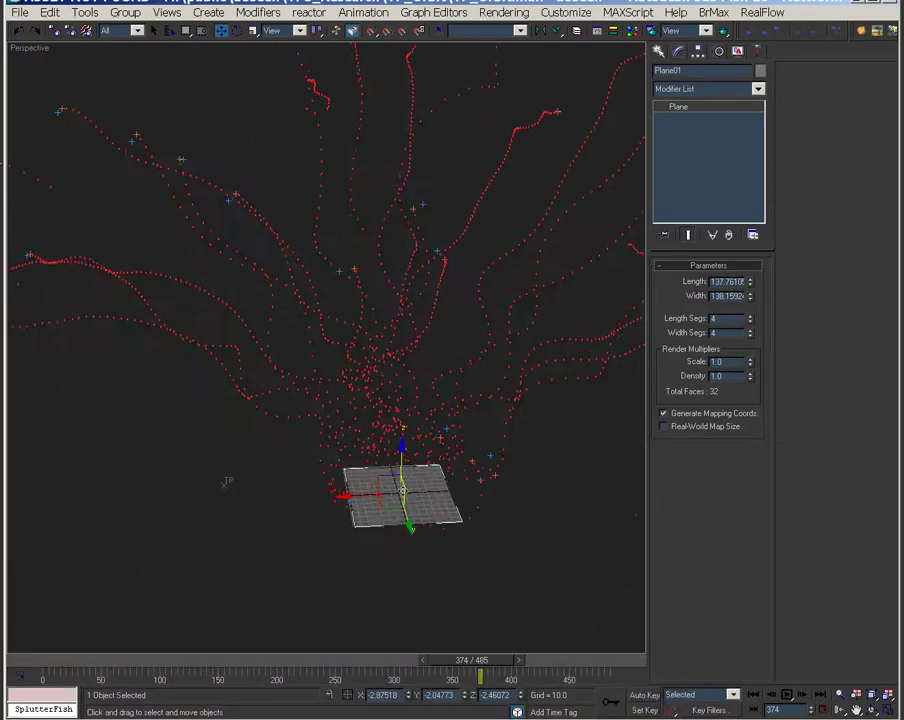